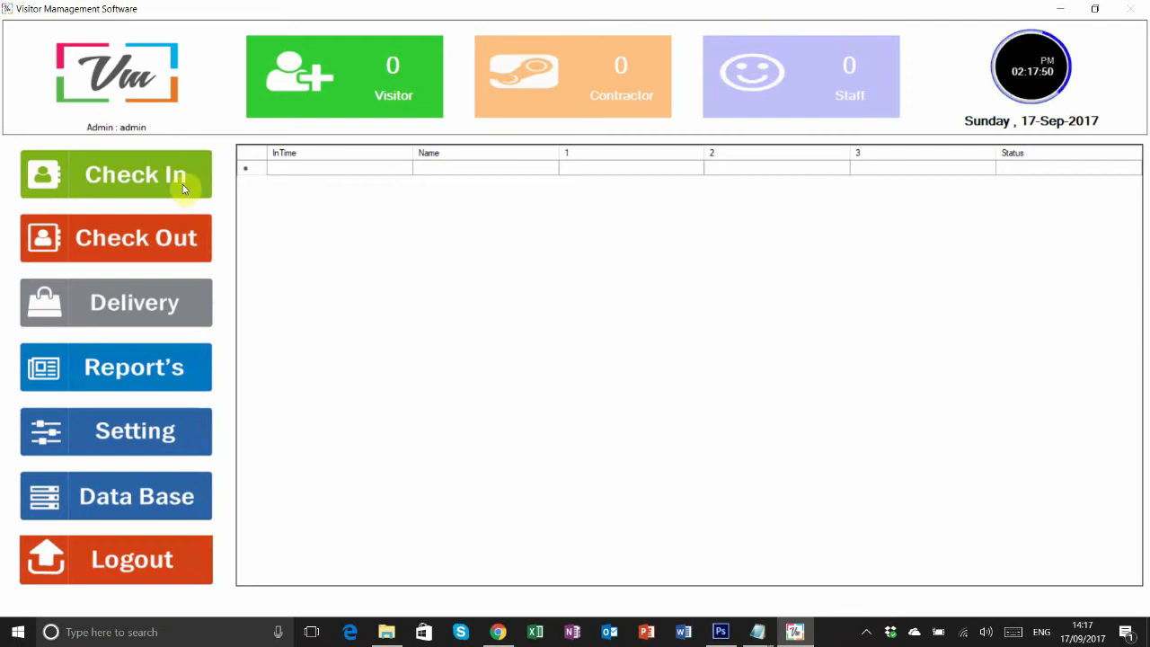
- Open Company Details from the settings and save the existing company details
click(149, 433)
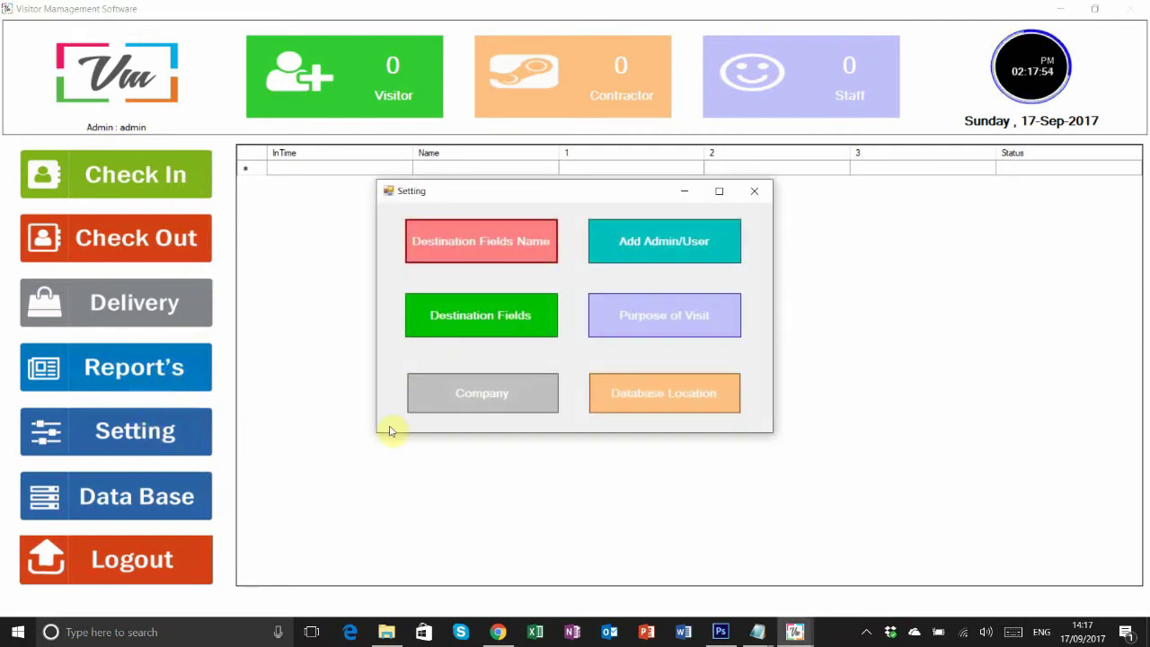
click(467, 401)
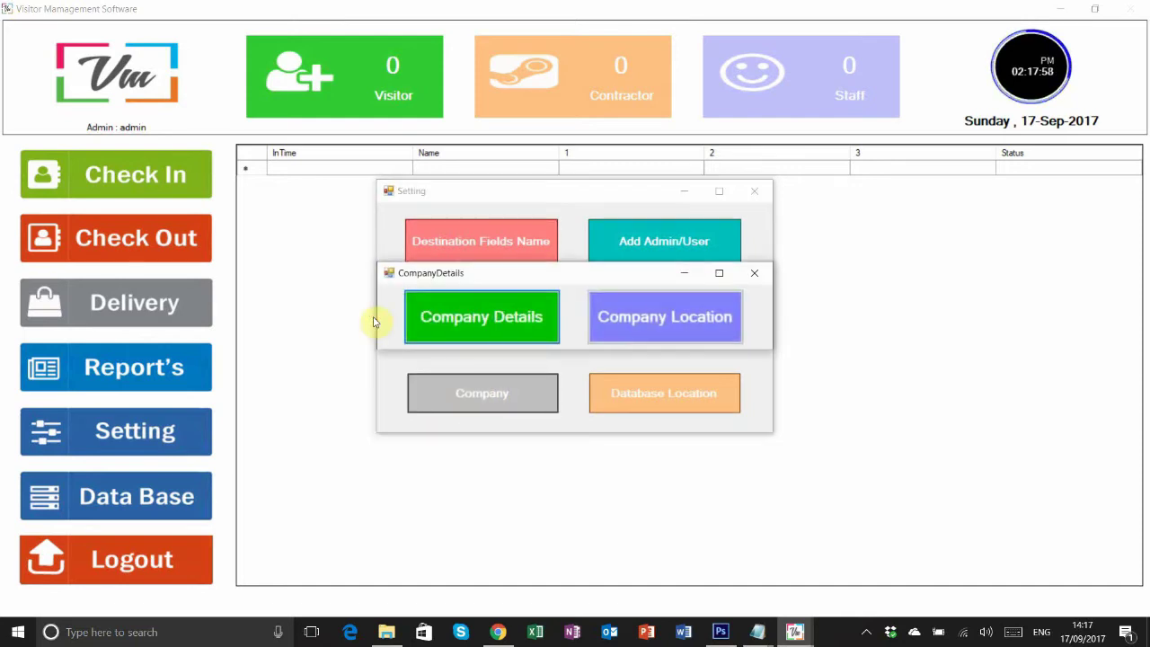
click(486, 318)
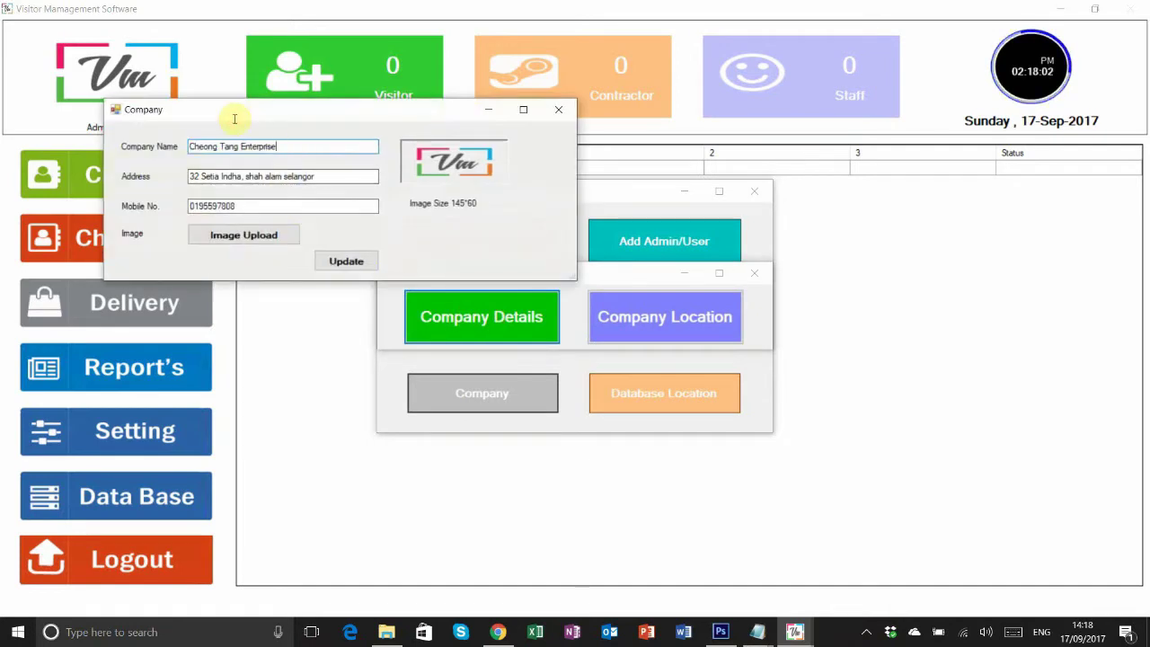
click(310, 176)
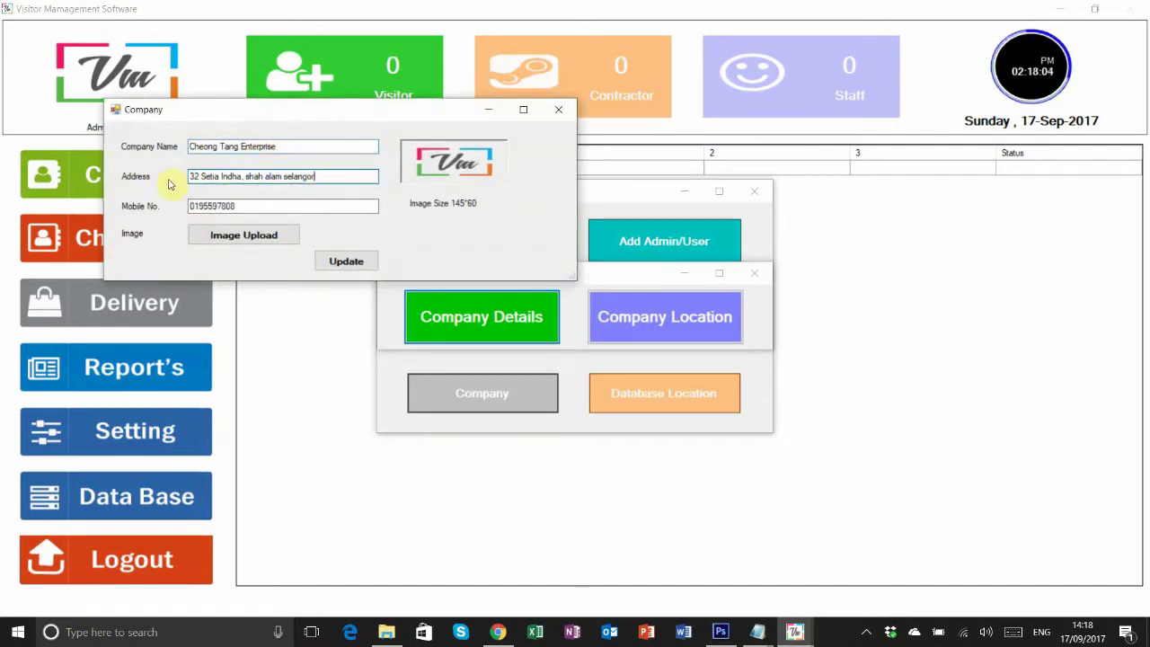
click(247, 206)
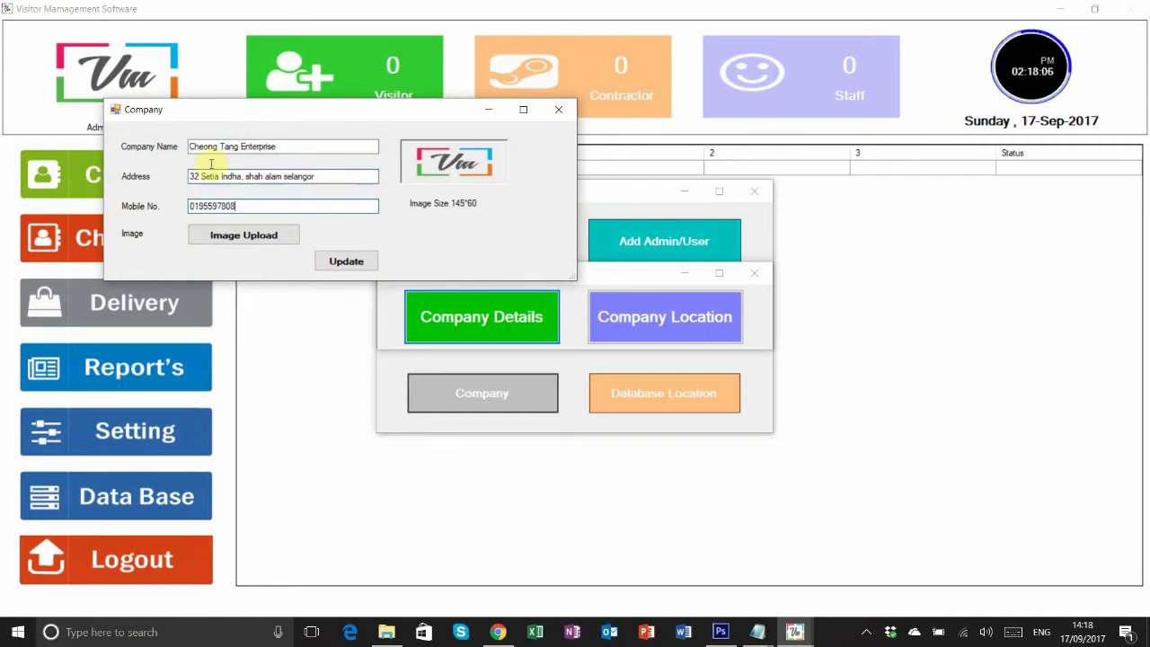
click(342, 262)
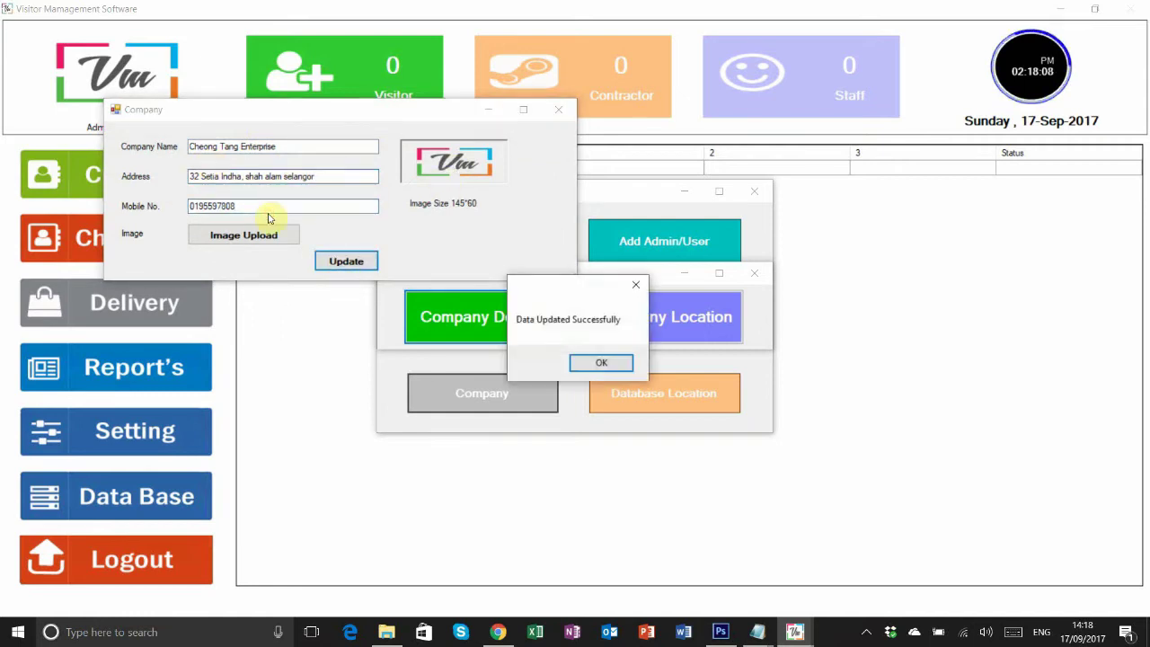
click(589, 362)
- Upload the CTE422 image from the Desktop as the company logo and save
click(234, 235)
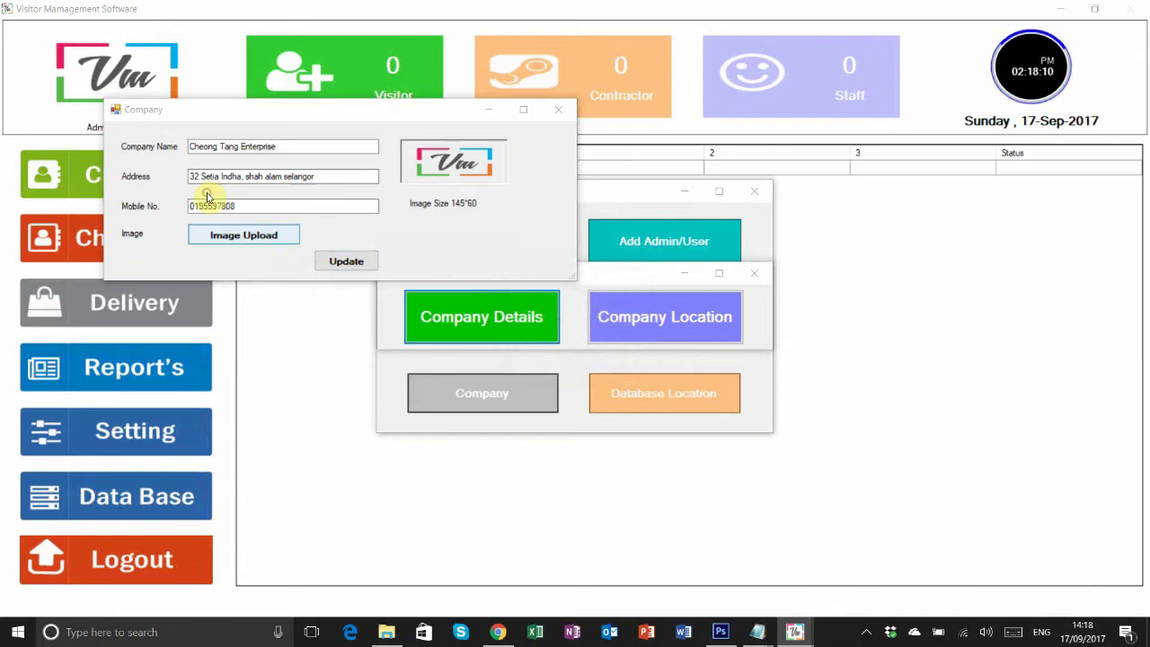
click(174, 220)
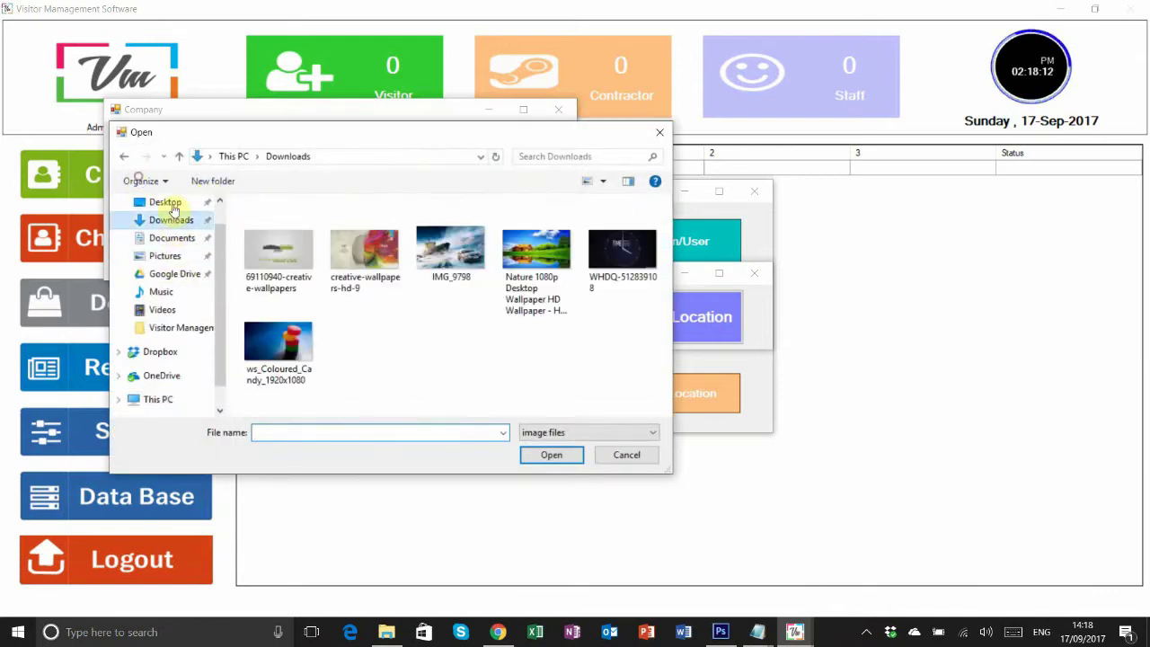
click(176, 203)
click(543, 269)
click(551, 456)
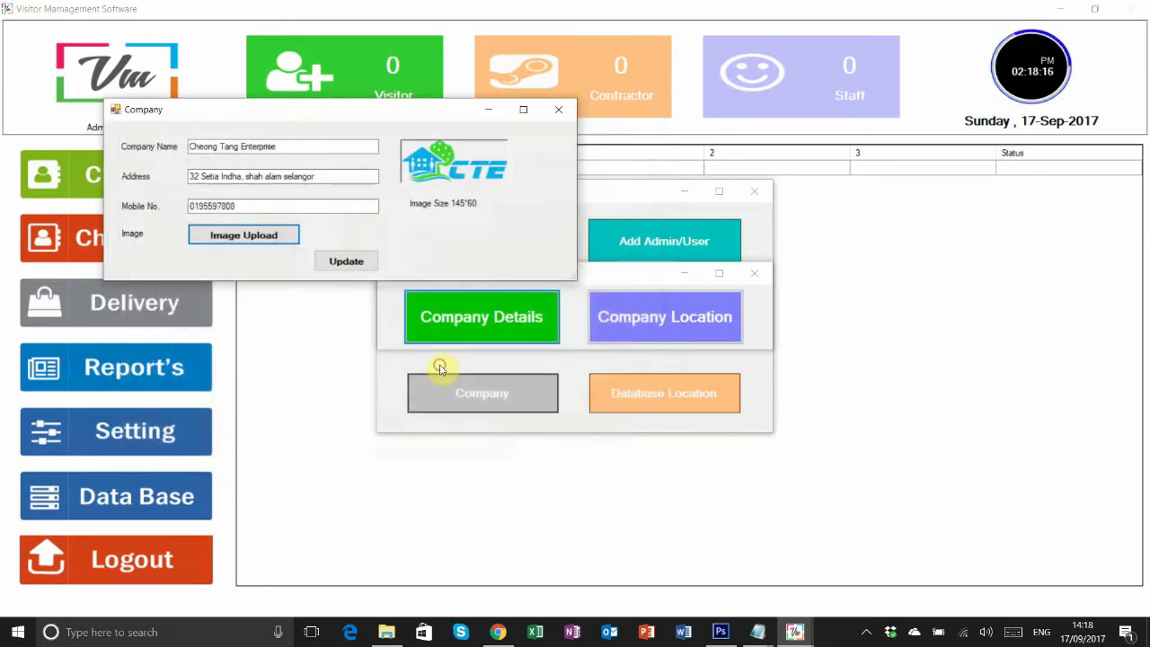
click(346, 260)
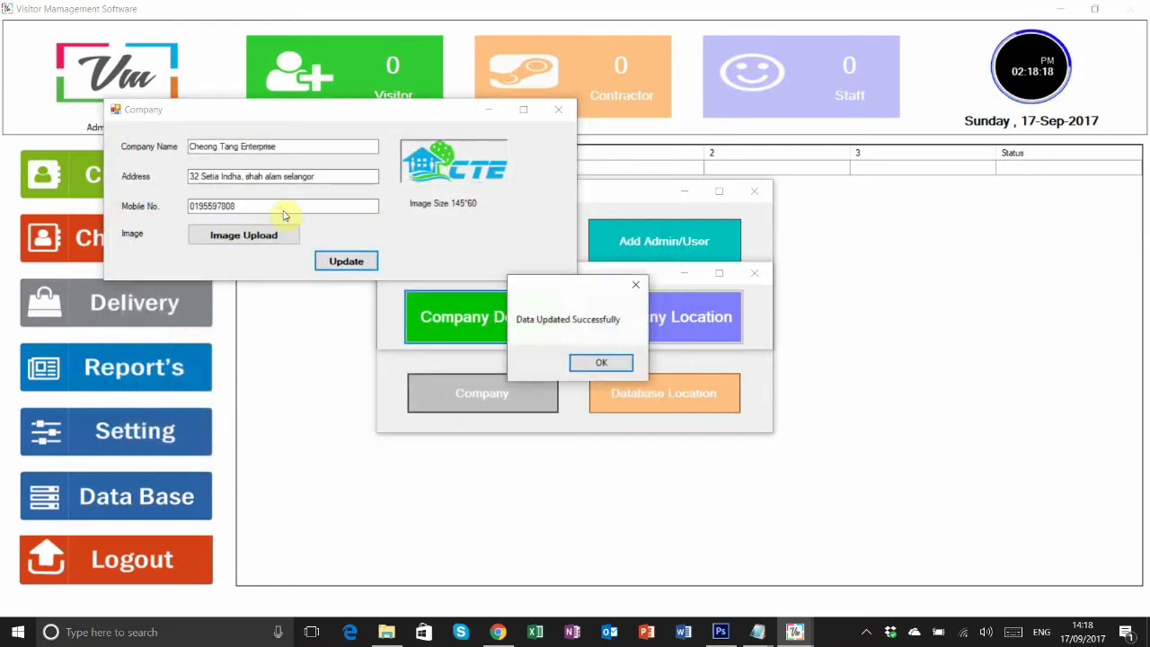
key(Return)
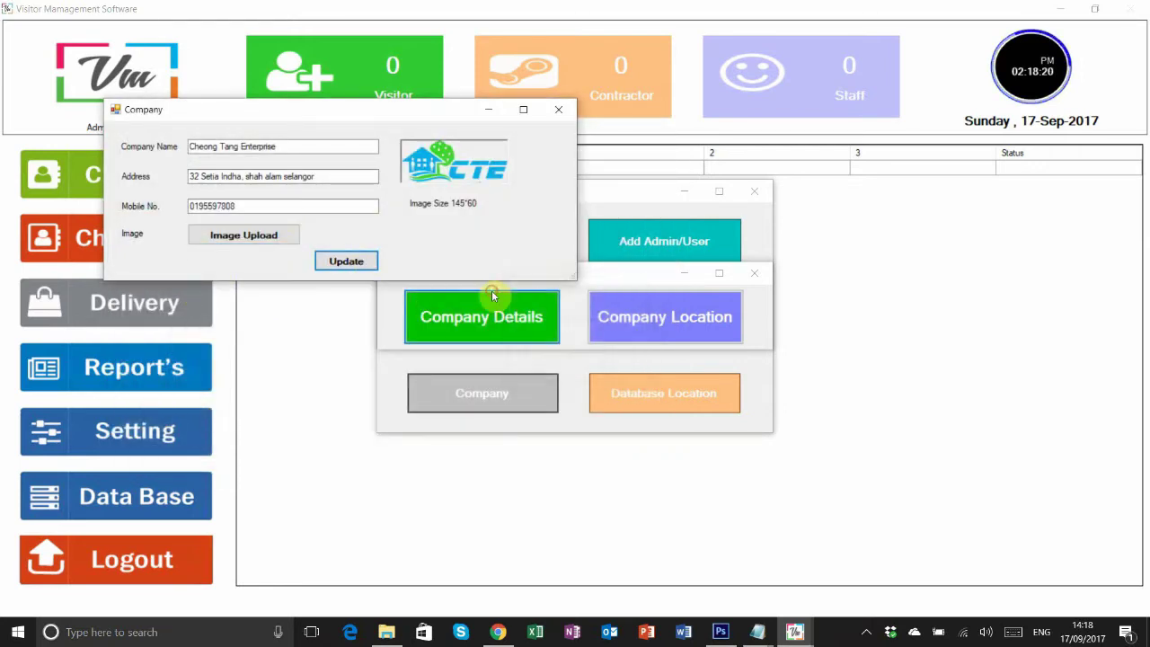
- Close the company details form and preview the company layout on the visitor pass
click(559, 112)
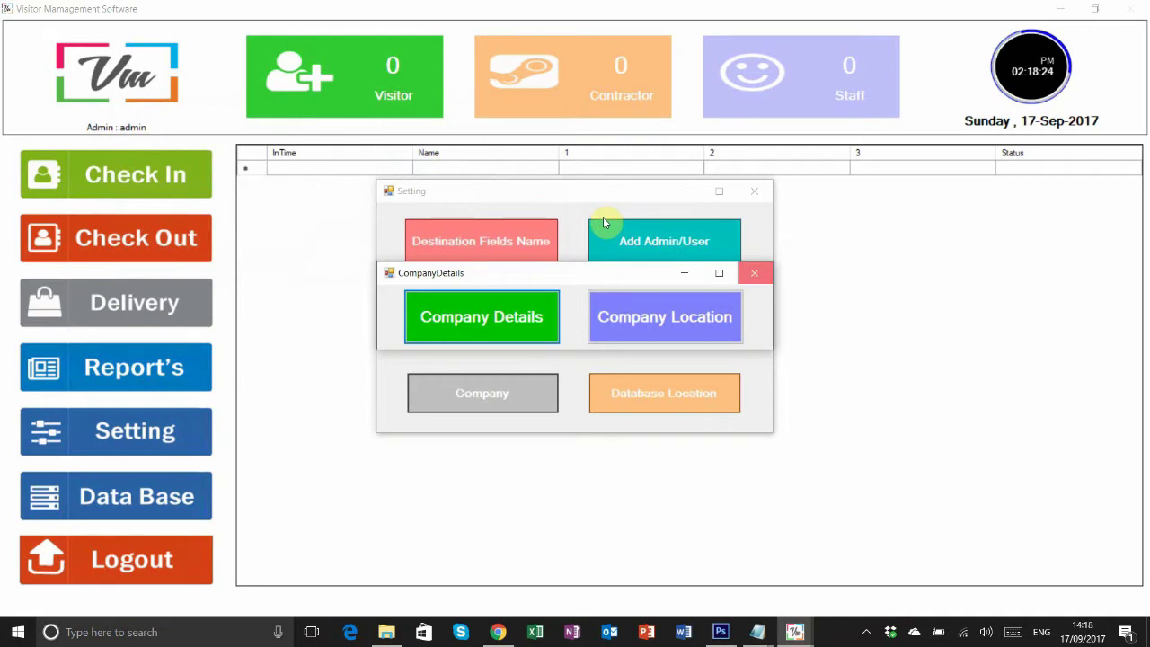
click(693, 324)
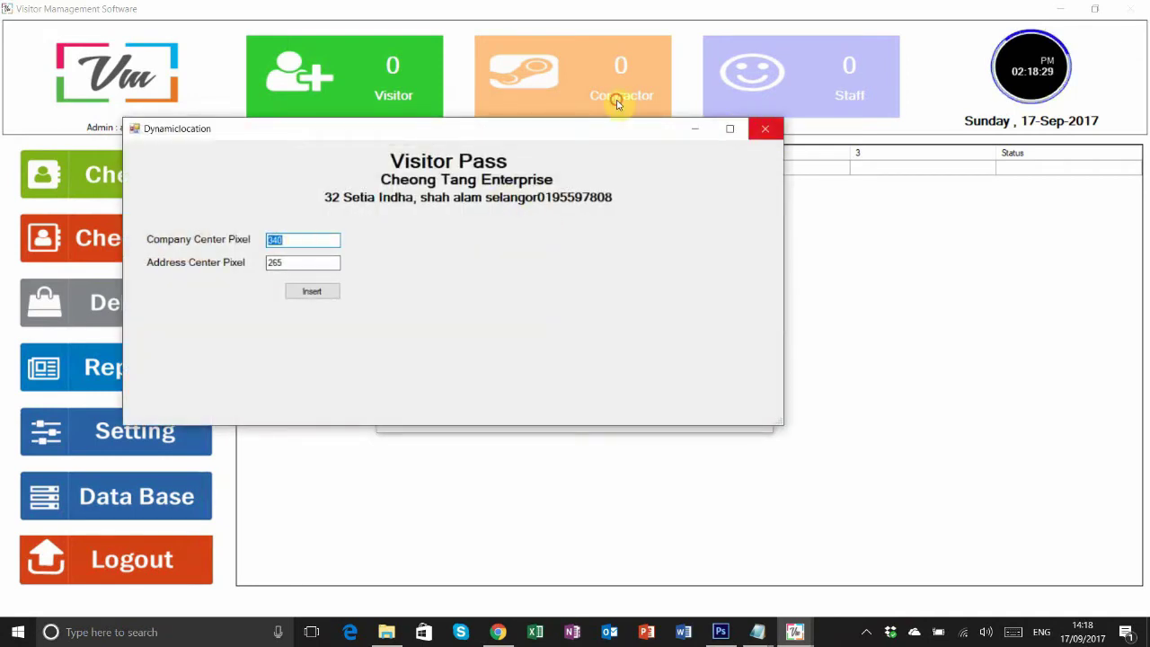
click(764, 129)
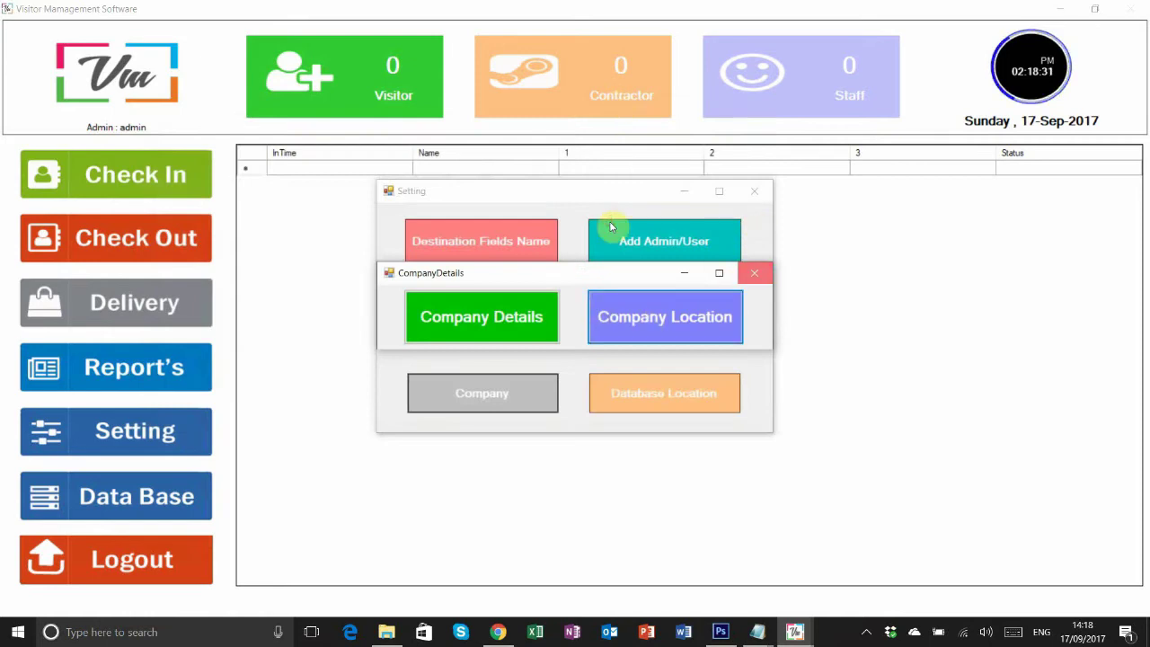
click(662, 241)
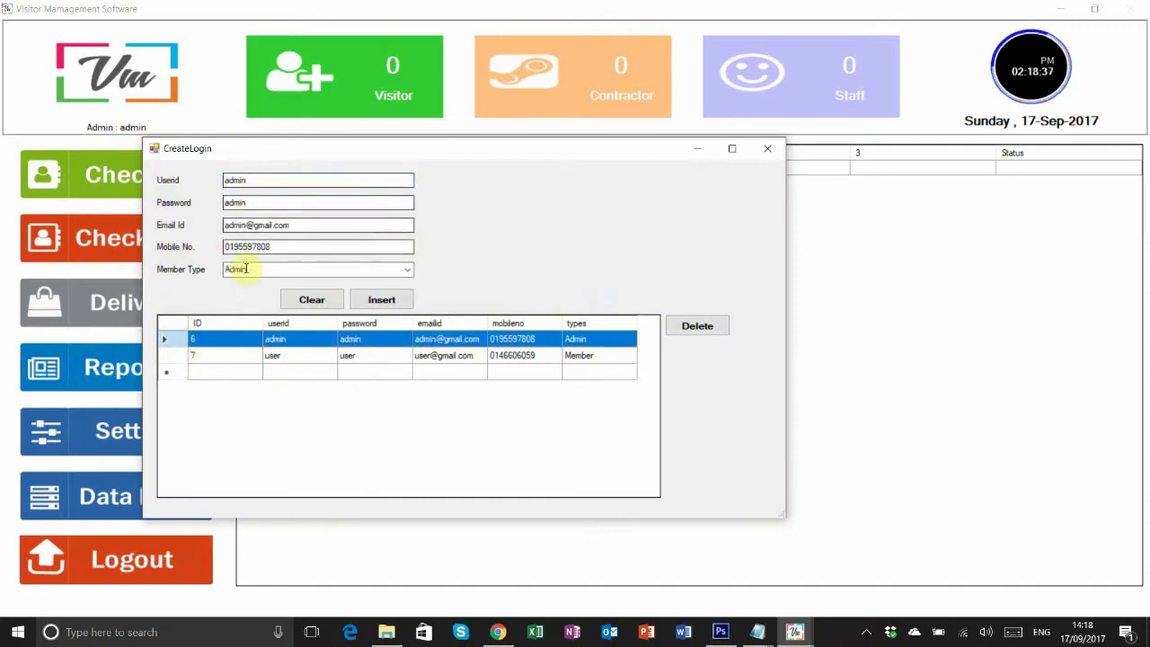
- Check the user account's member type unchanged, then close the login accounts and settings windows
click(169, 356)
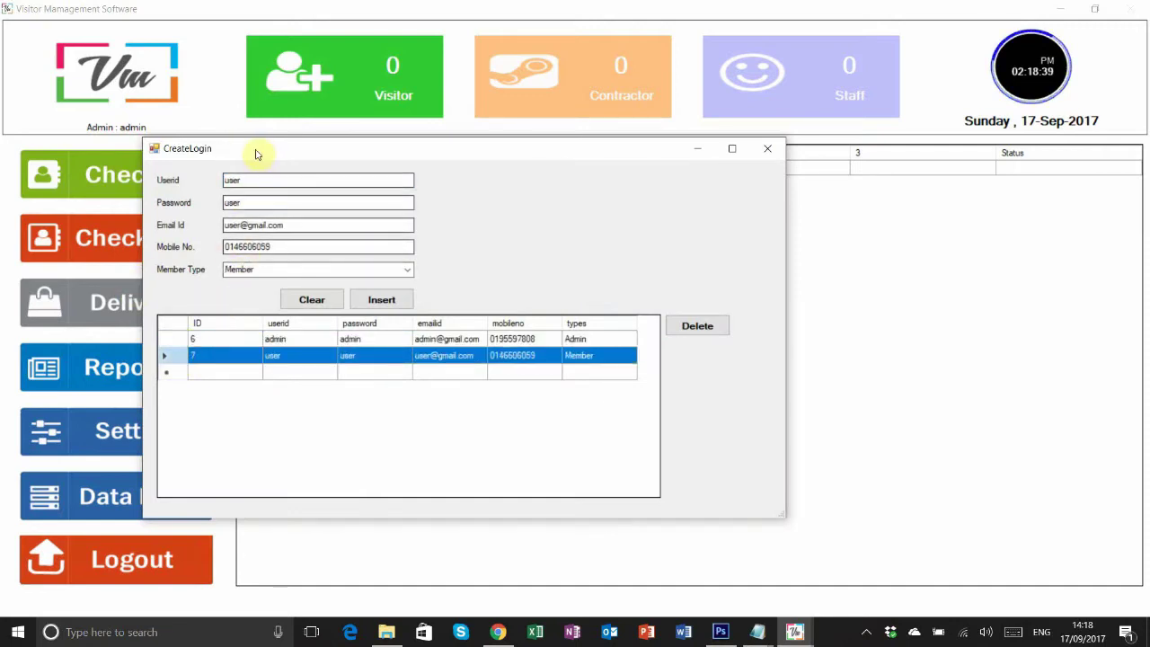
click(277, 270)
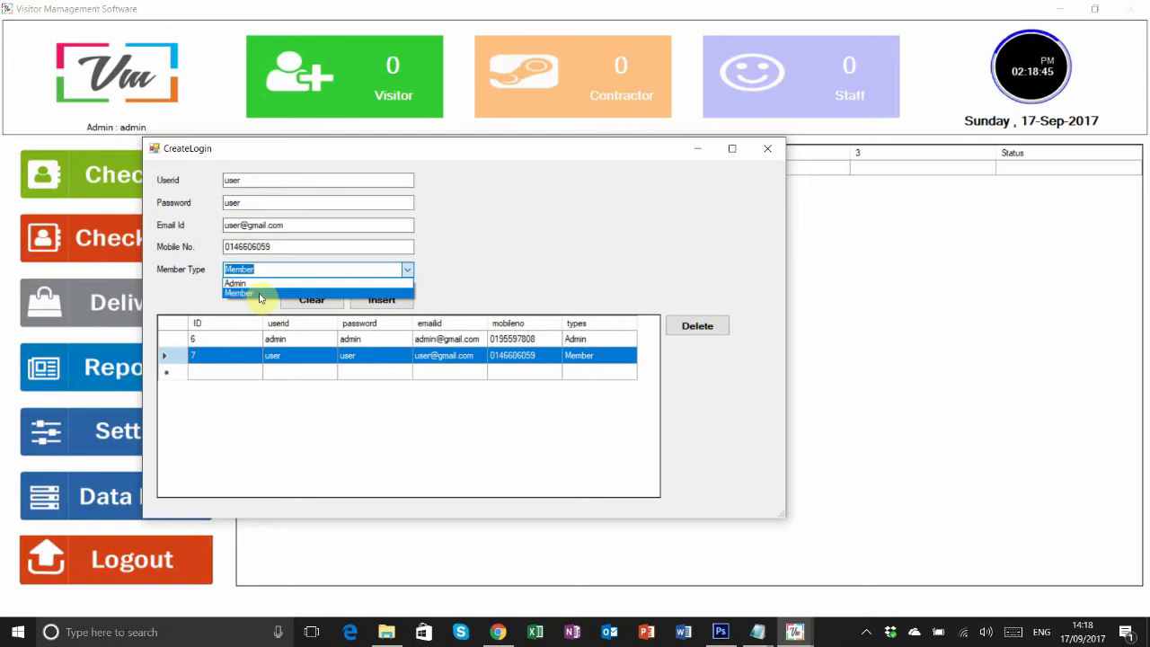
click(414, 233)
click(768, 148)
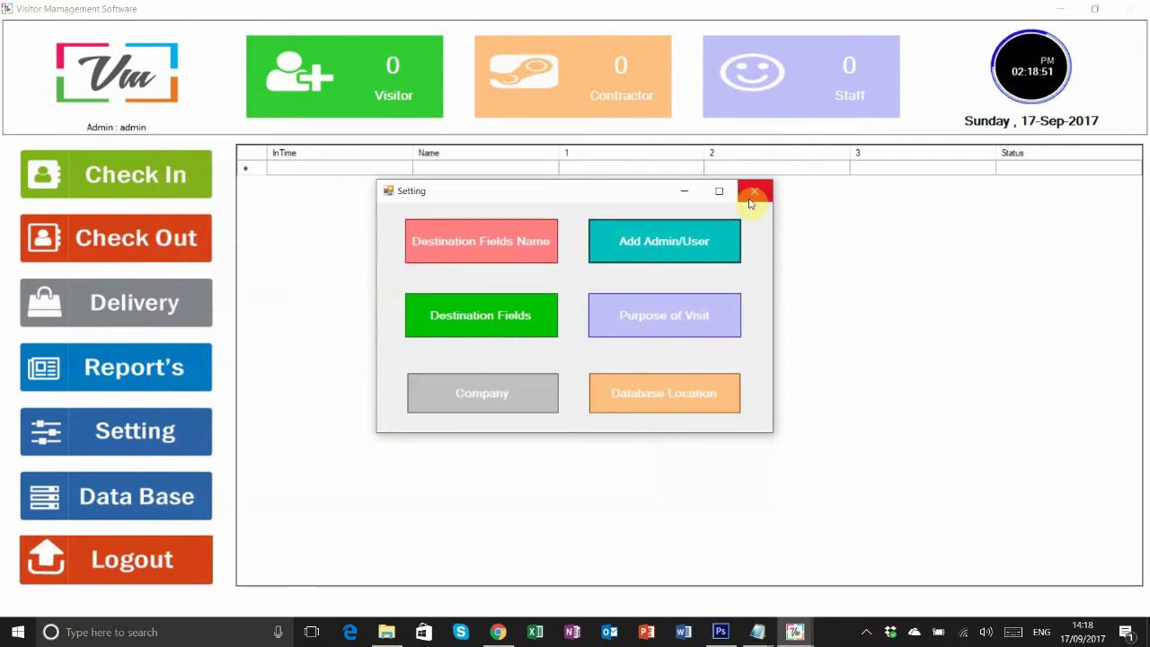
click(600, 163)
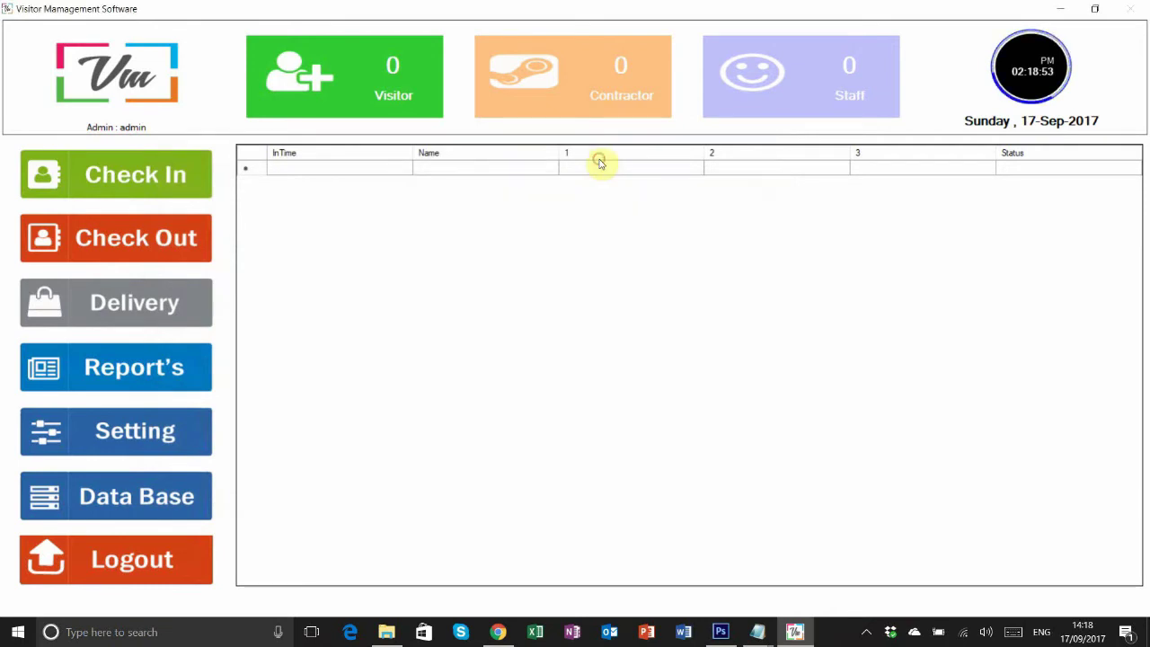
- Preview the check-in form's purpose-of-visit choices, then reopen settings at the destination field names
click(144, 180)
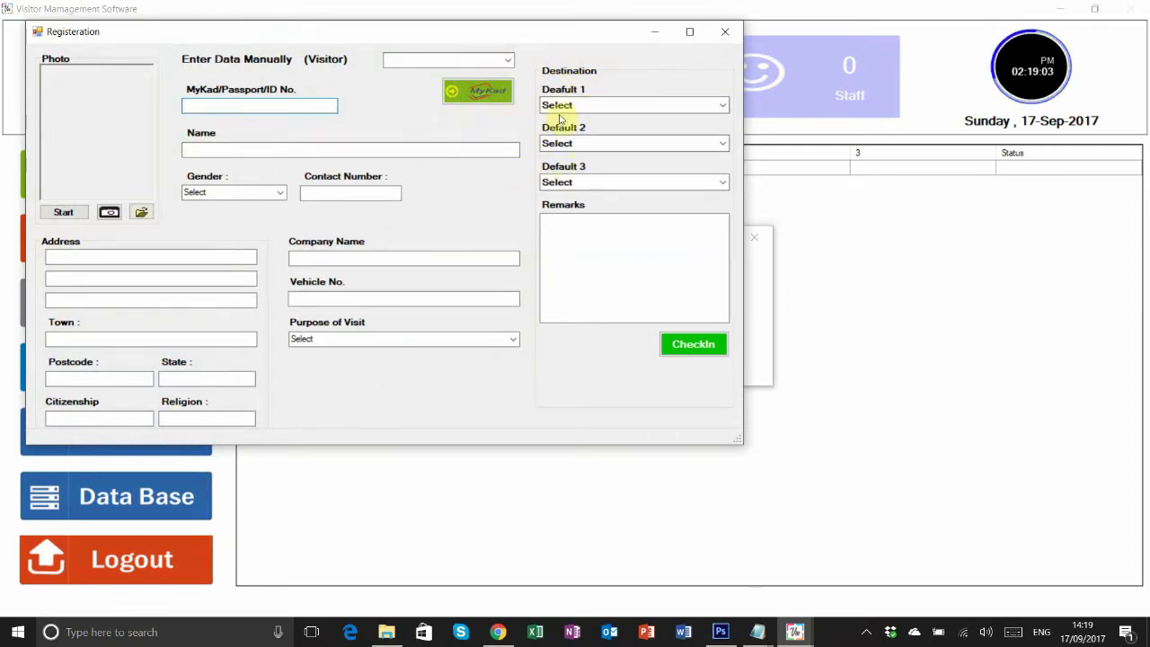
click(419, 342)
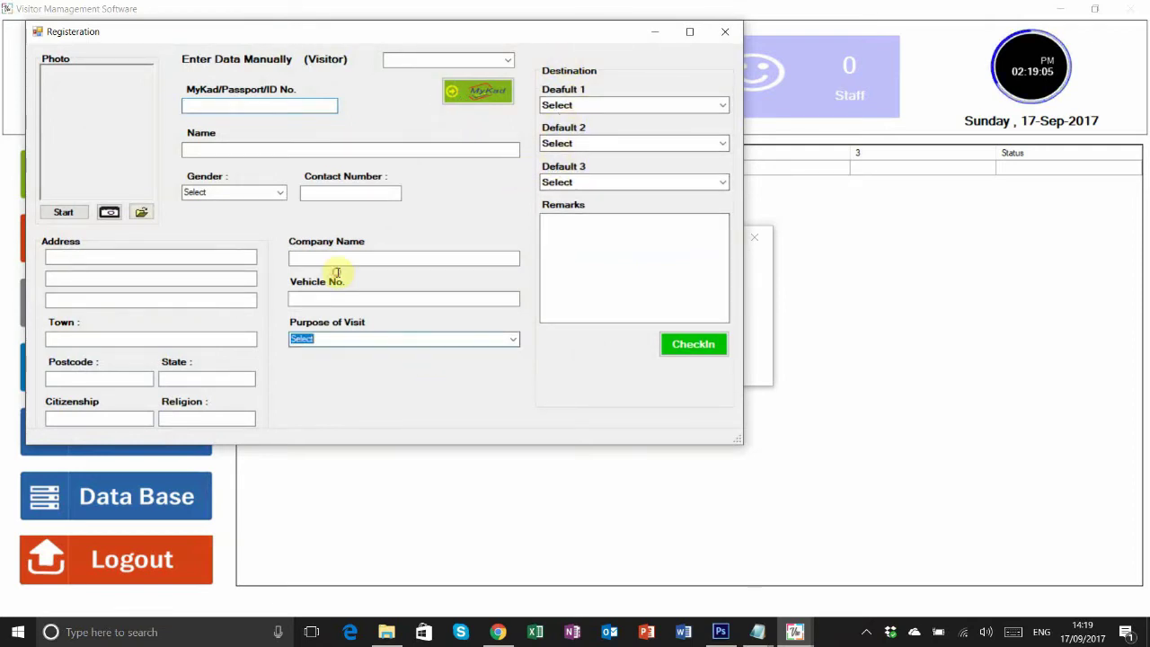
click(500, 342)
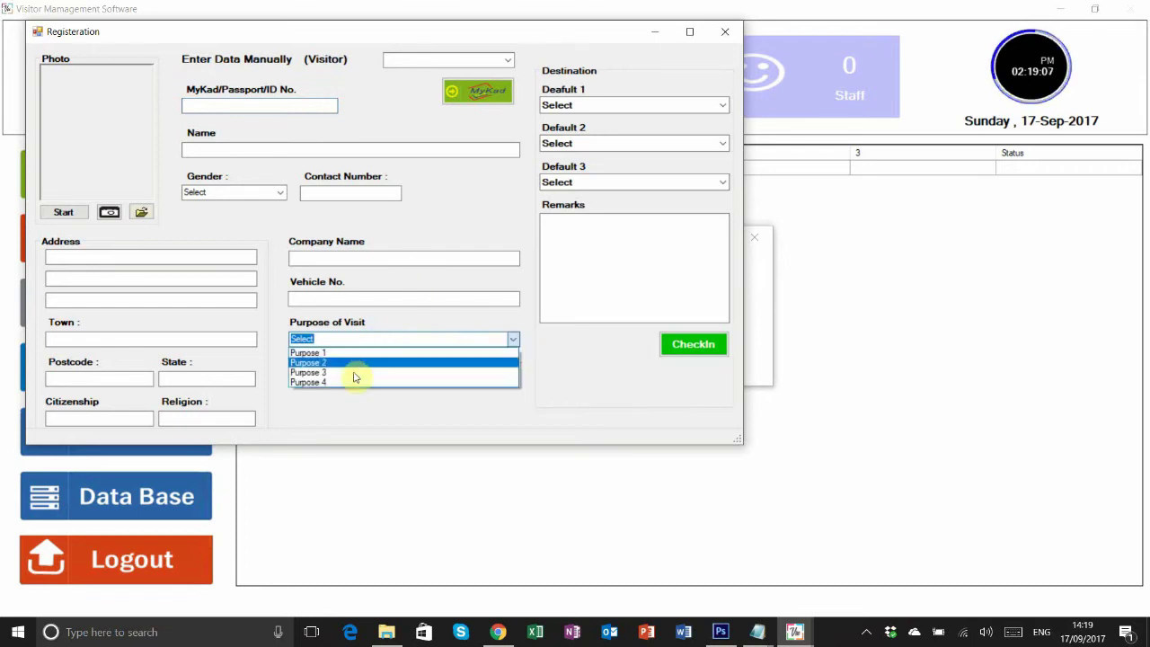
click(286, 328)
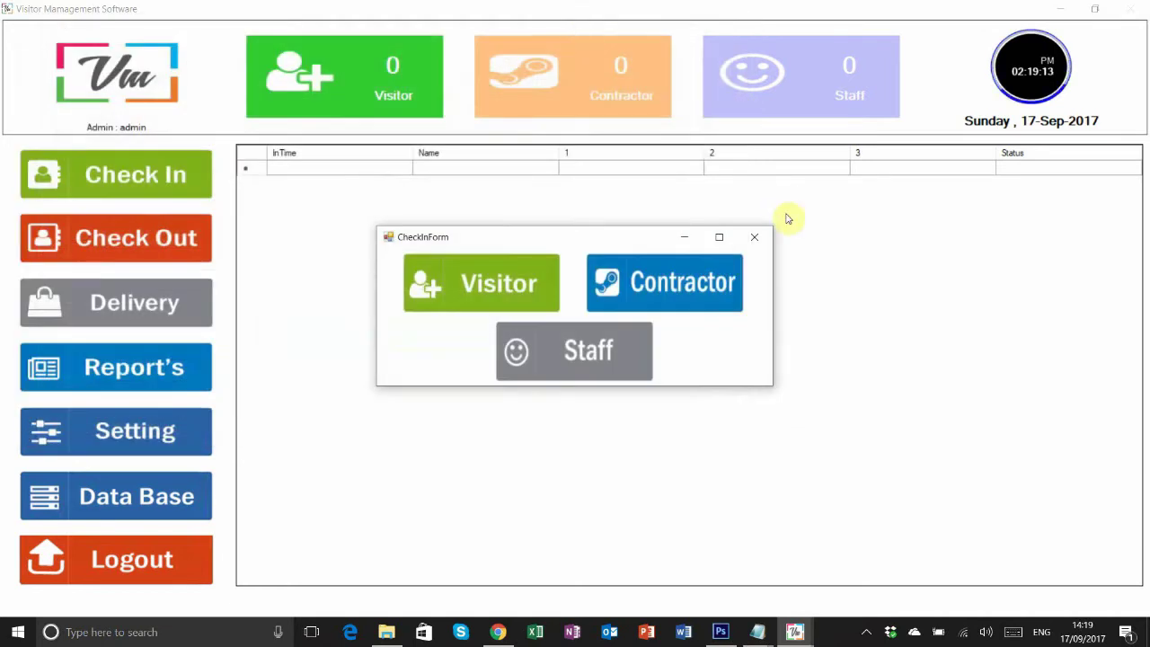
click(760, 237)
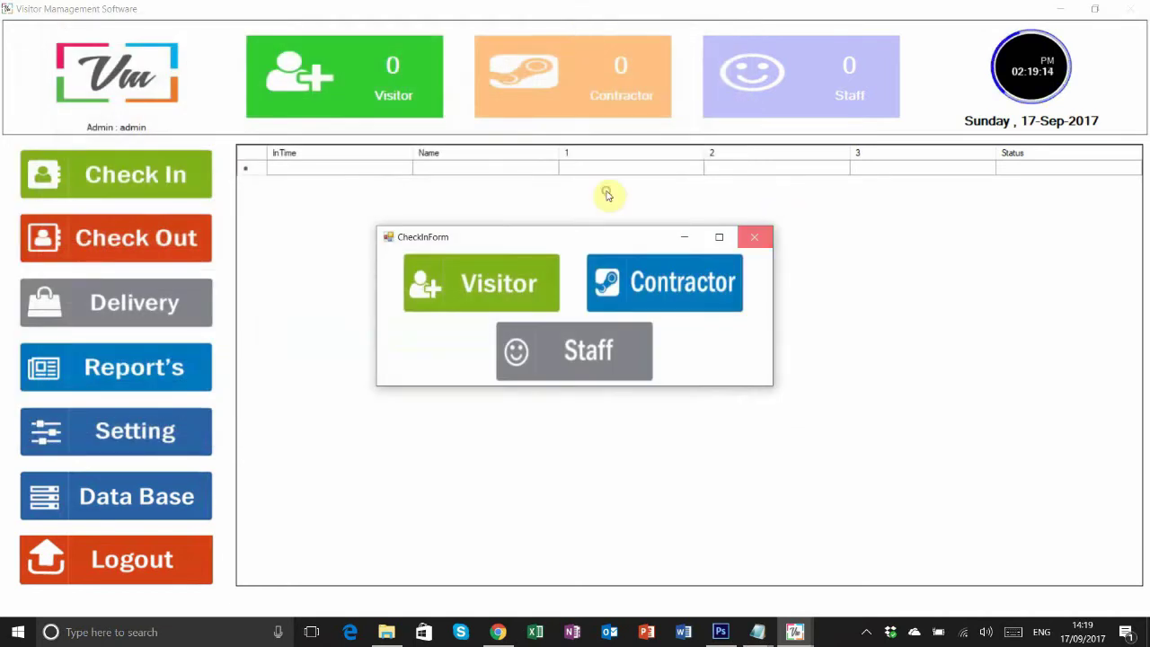
click(153, 431)
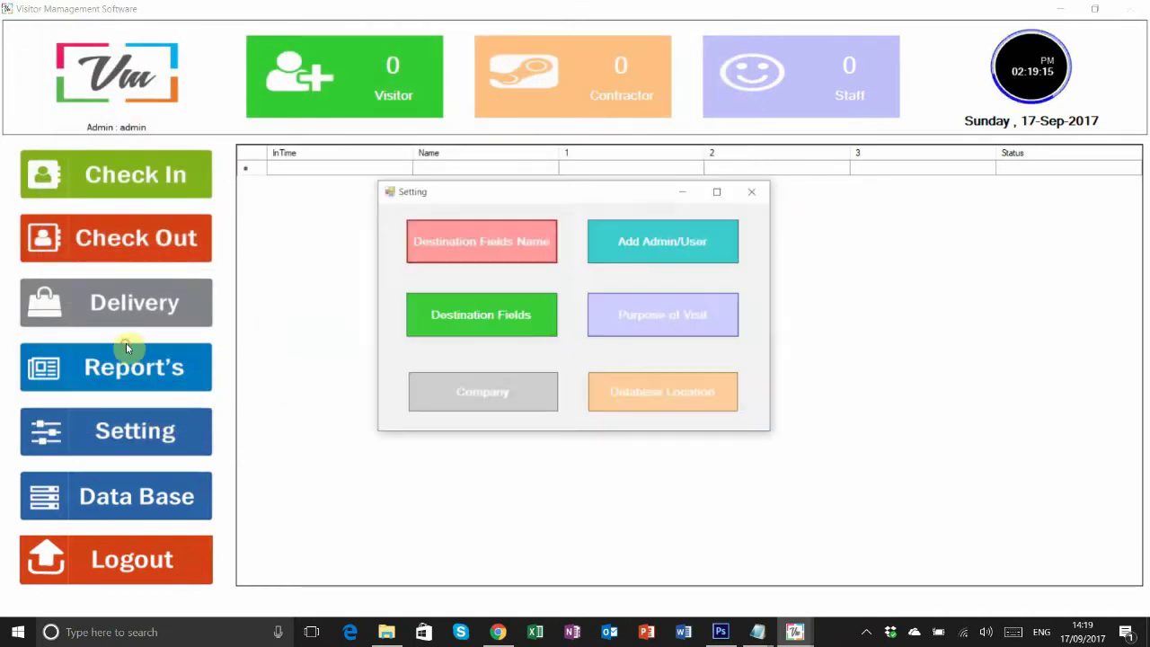
click(485, 240)
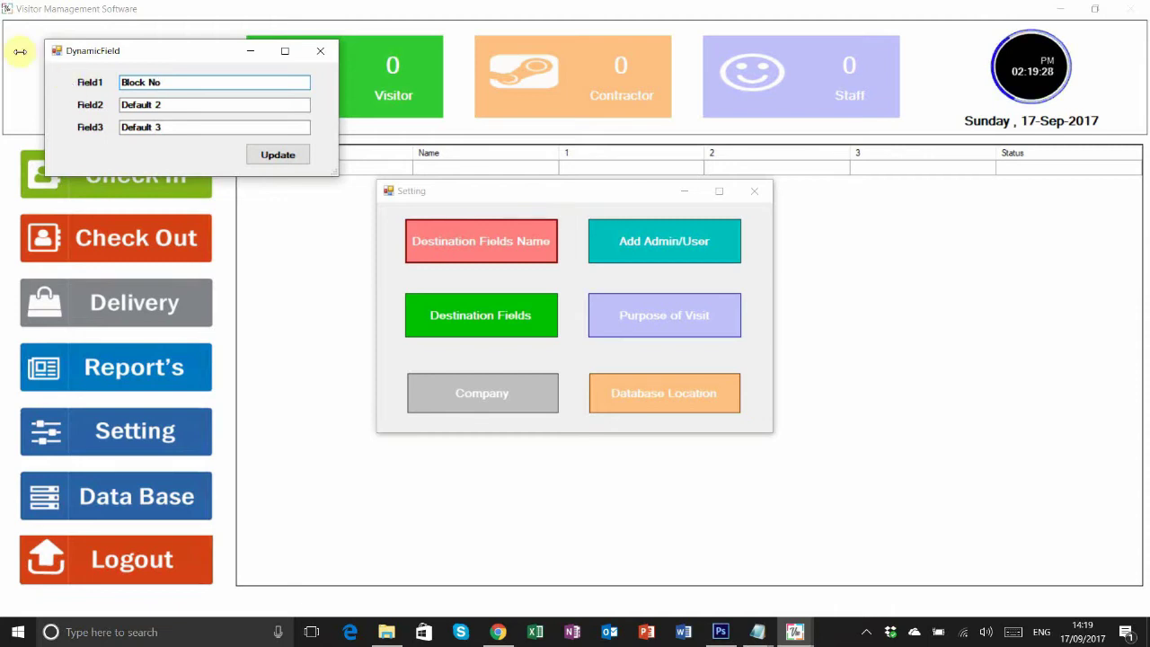
- Rename the destination fields to Block, Floor and Unit No and save them
drag(148, 82, 231, 84)
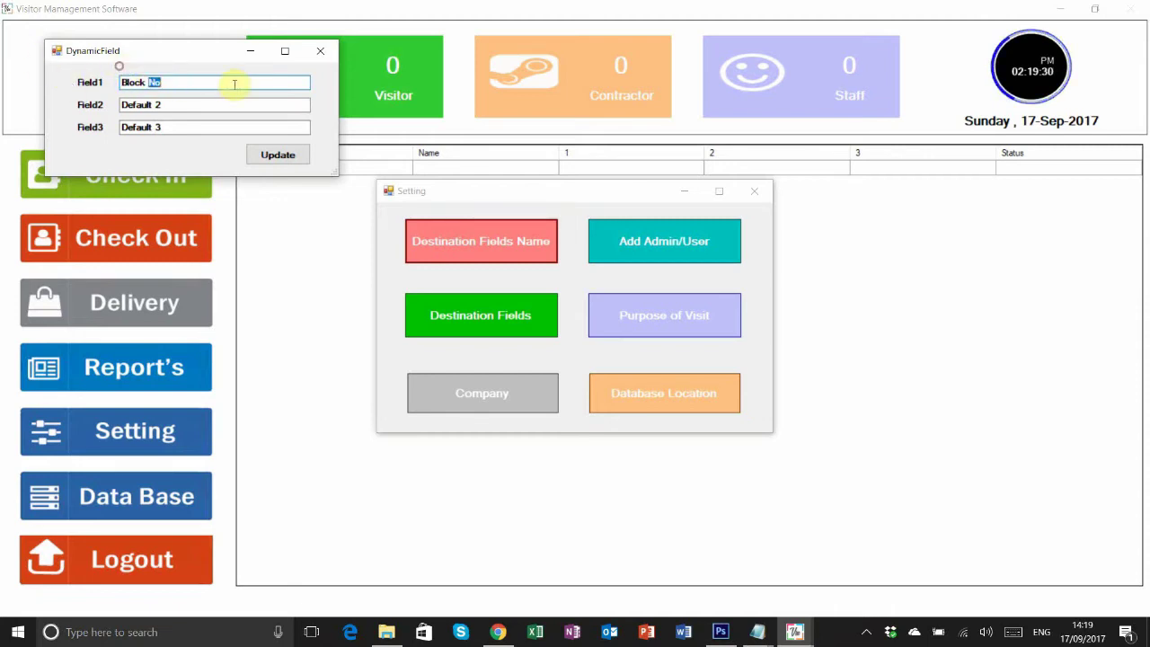
click(220, 125)
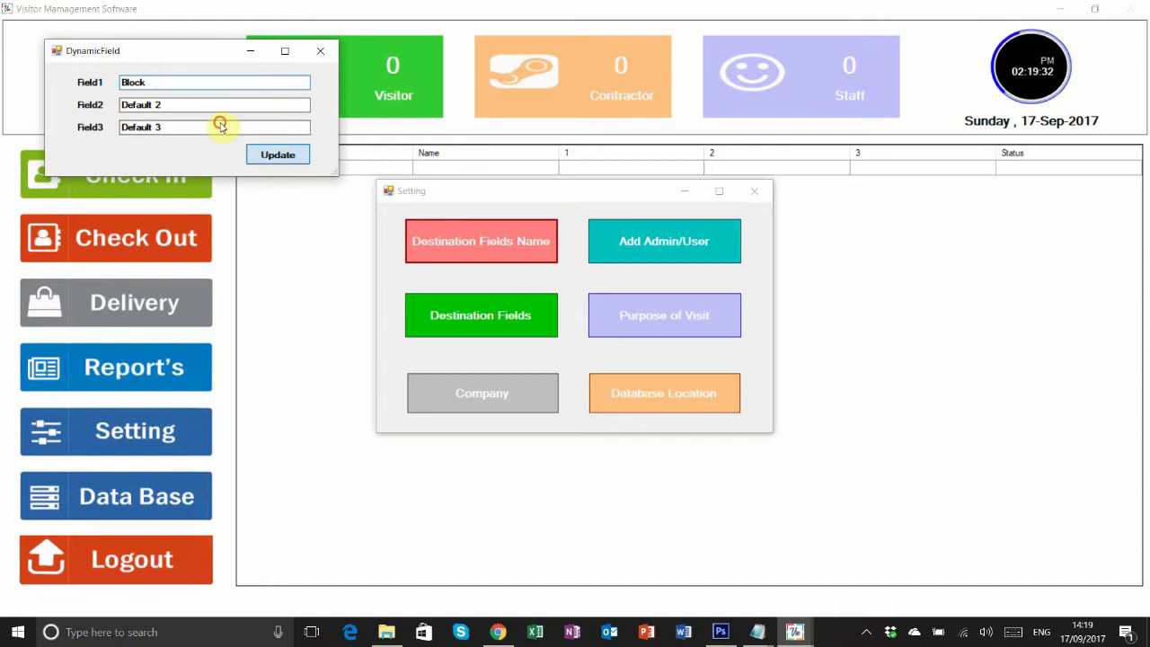
drag(120, 104, 187, 104)
text(Floor)
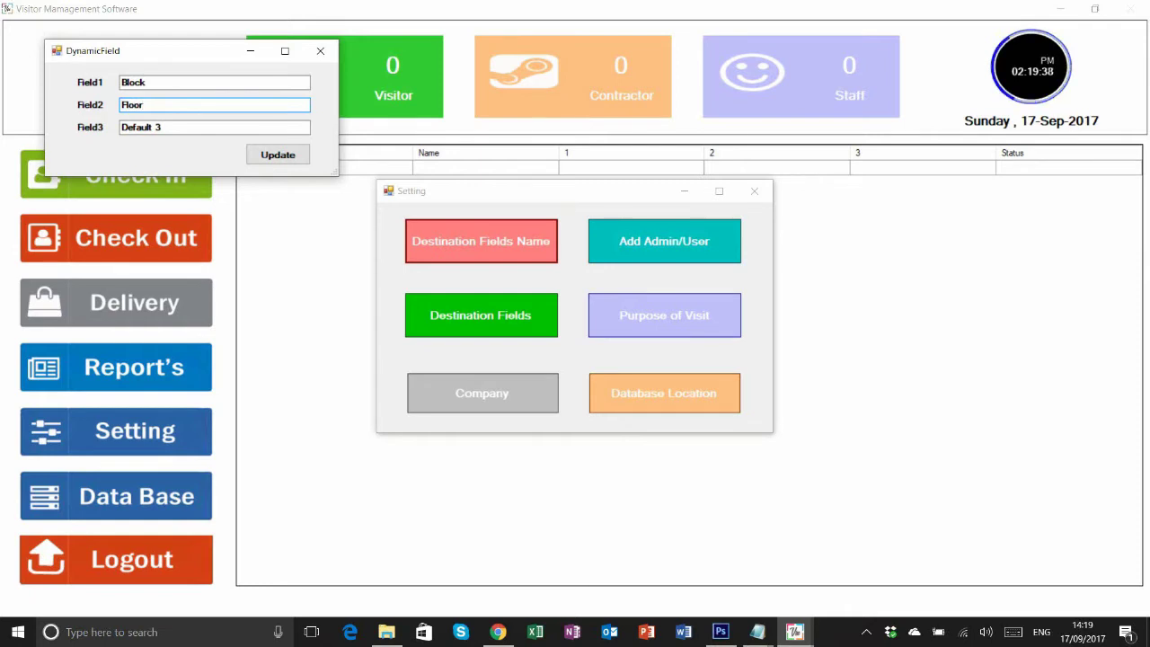
drag(171, 126, 30, 122)
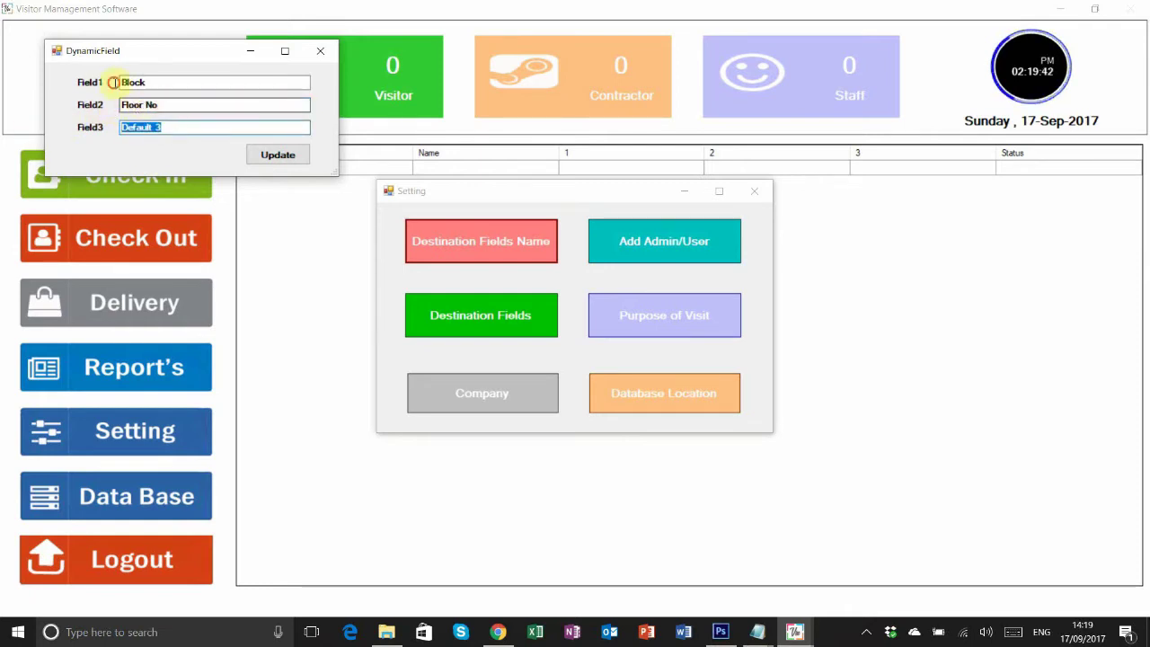
double_click(151, 104)
drag(186, 129, 153, 103)
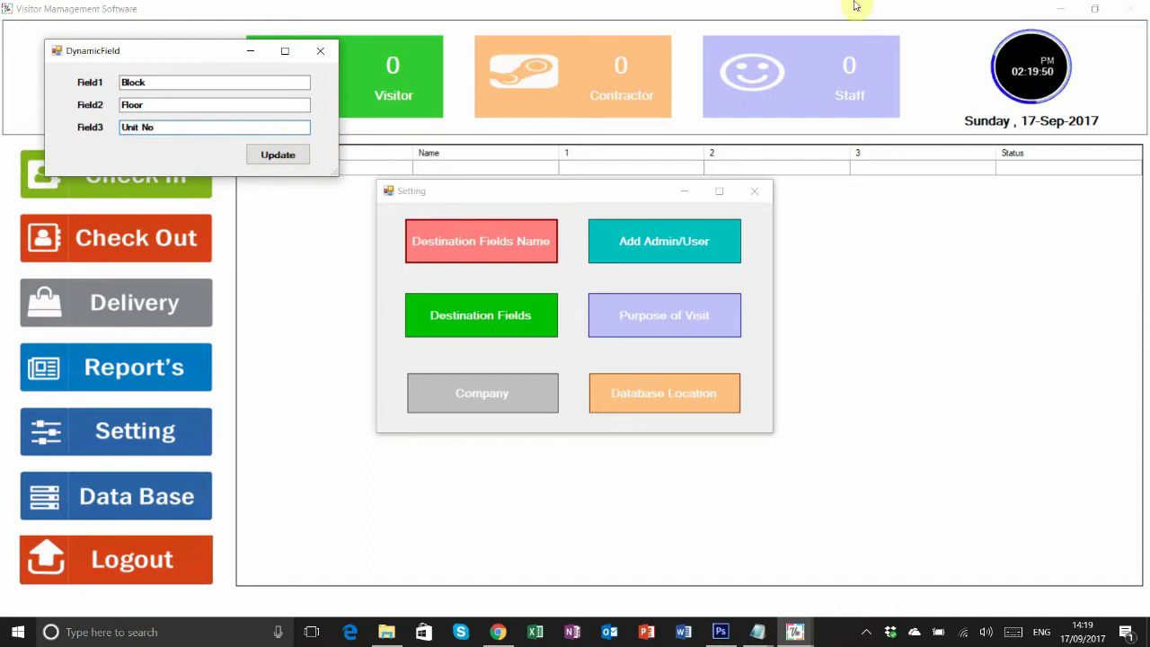
key(Tab)
key(Return)
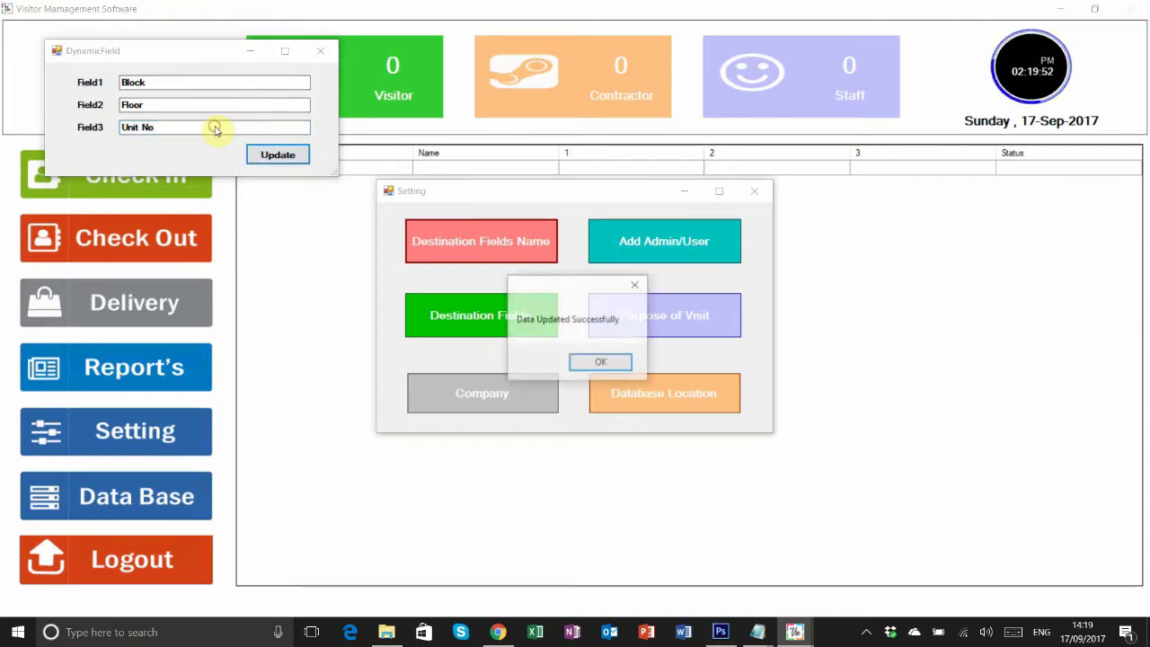
key(Return)
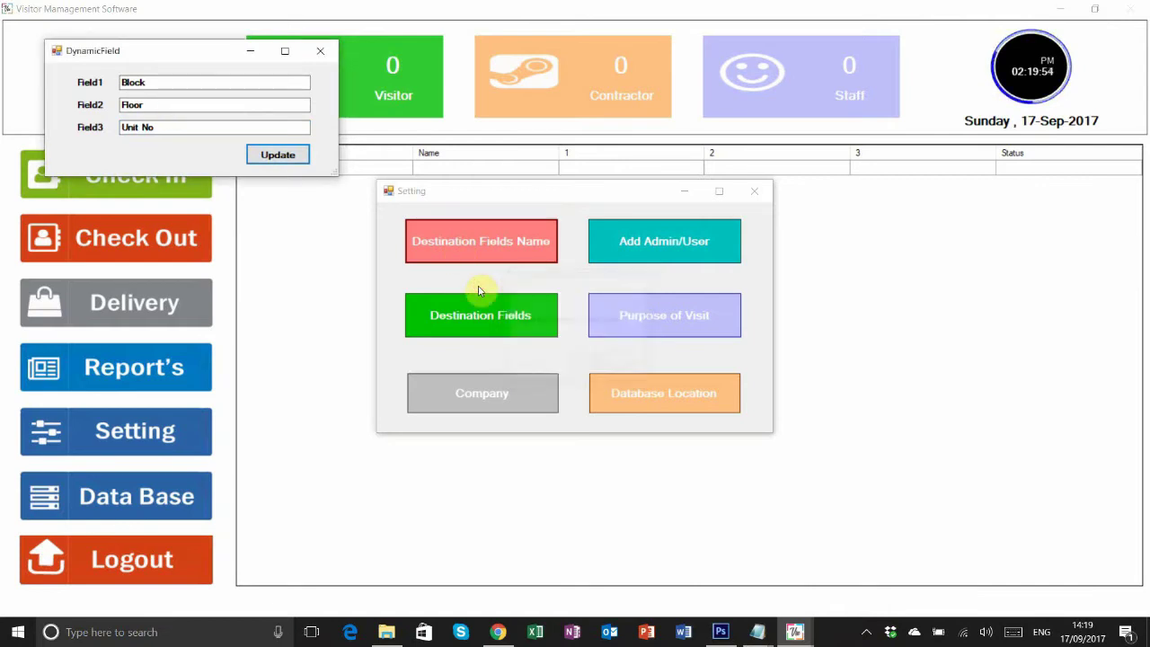
- Close the field names and settings windows
click(320, 50)
click(754, 190)
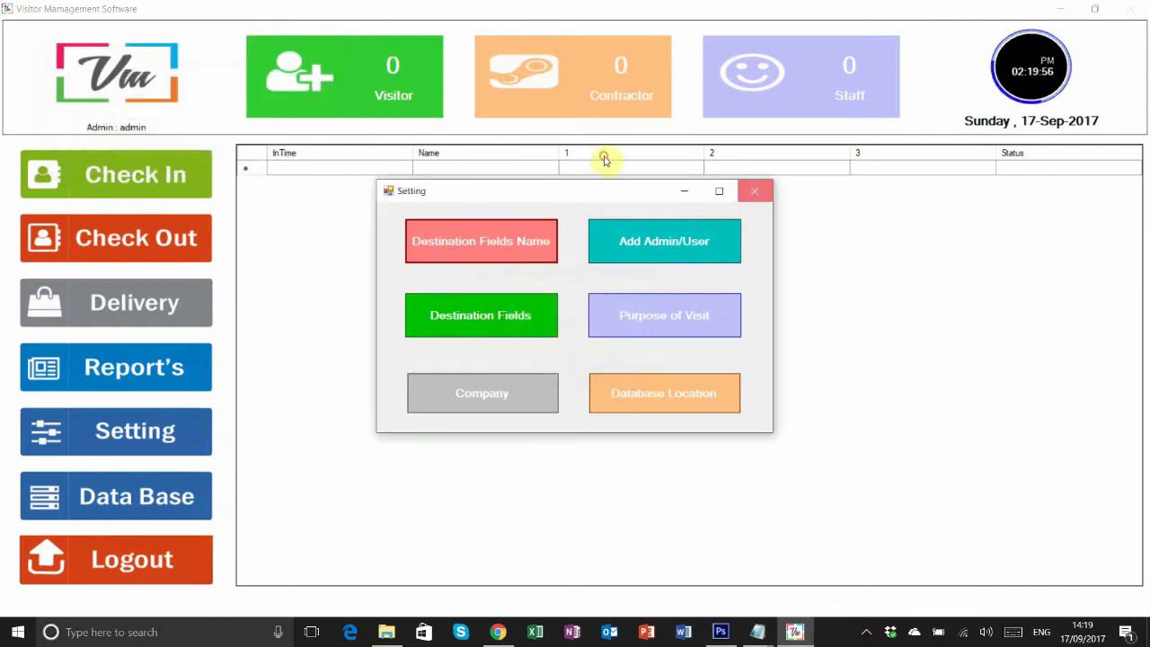
click(170, 174)
click(493, 310)
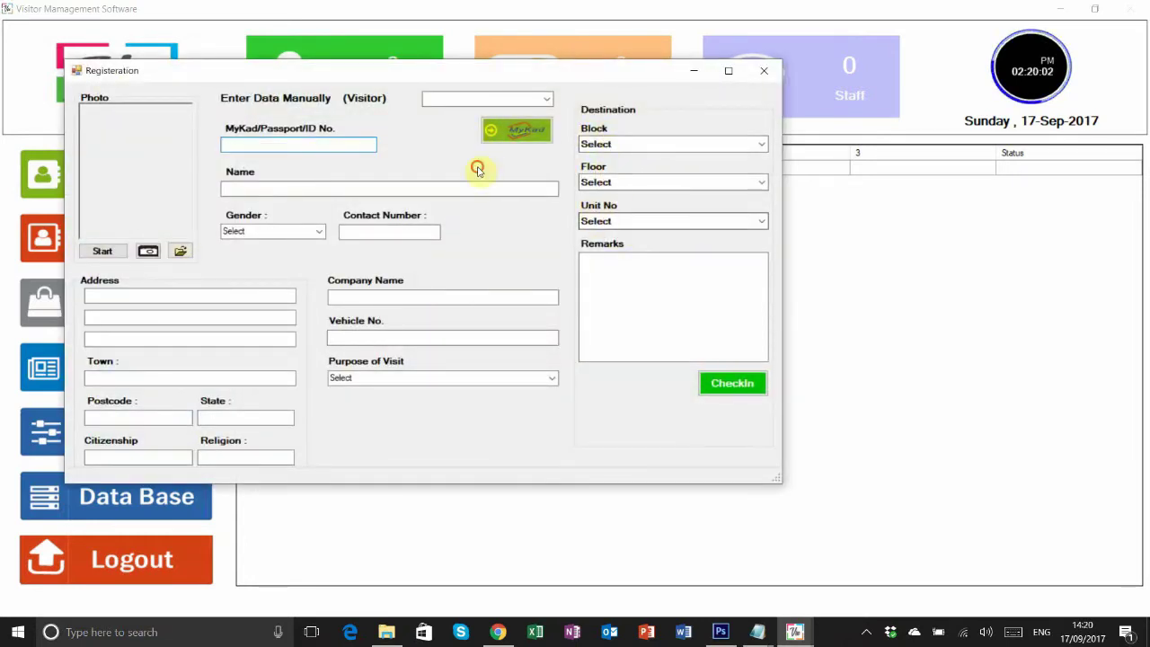
click(611, 221)
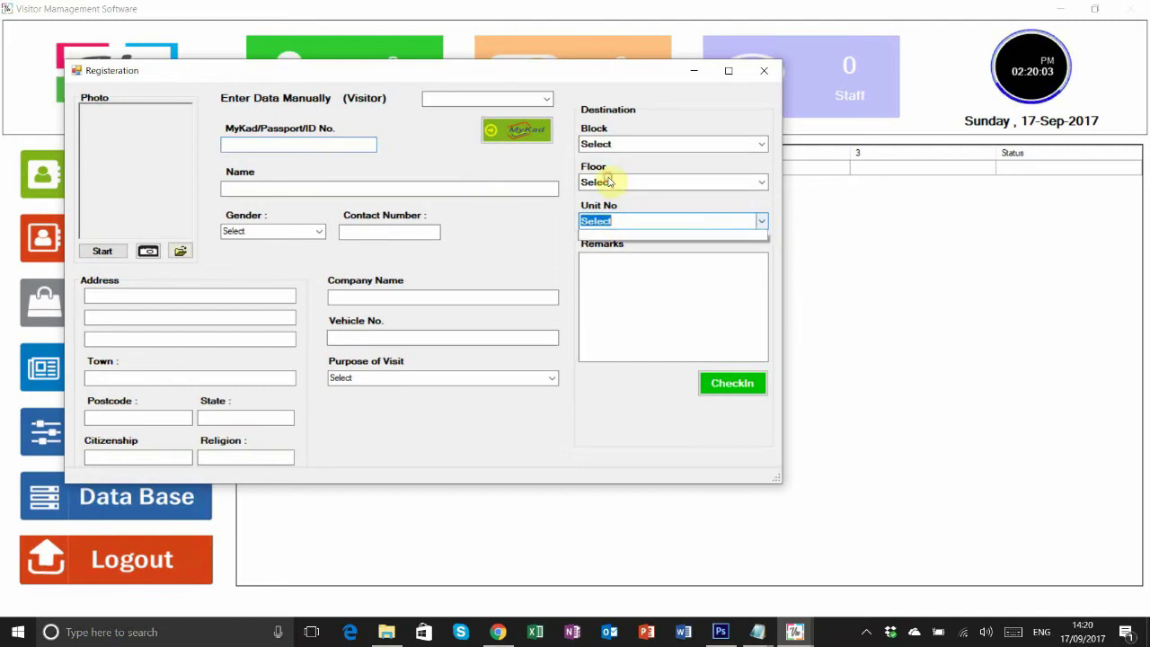
click(764, 183)
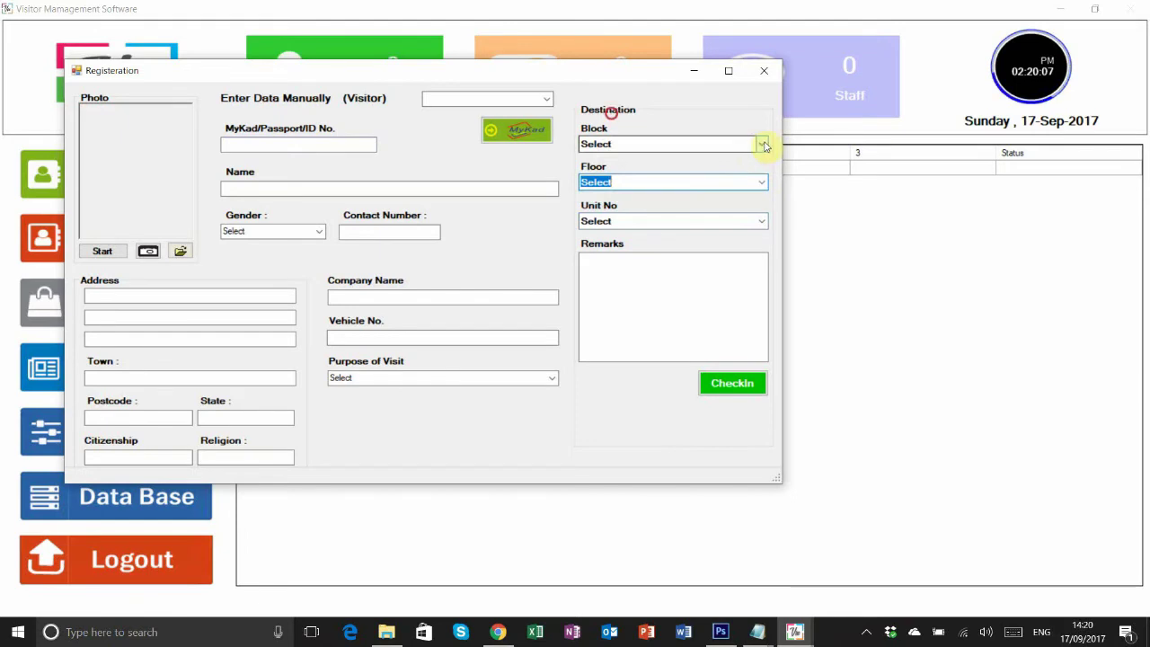
click(764, 146)
click(668, 279)
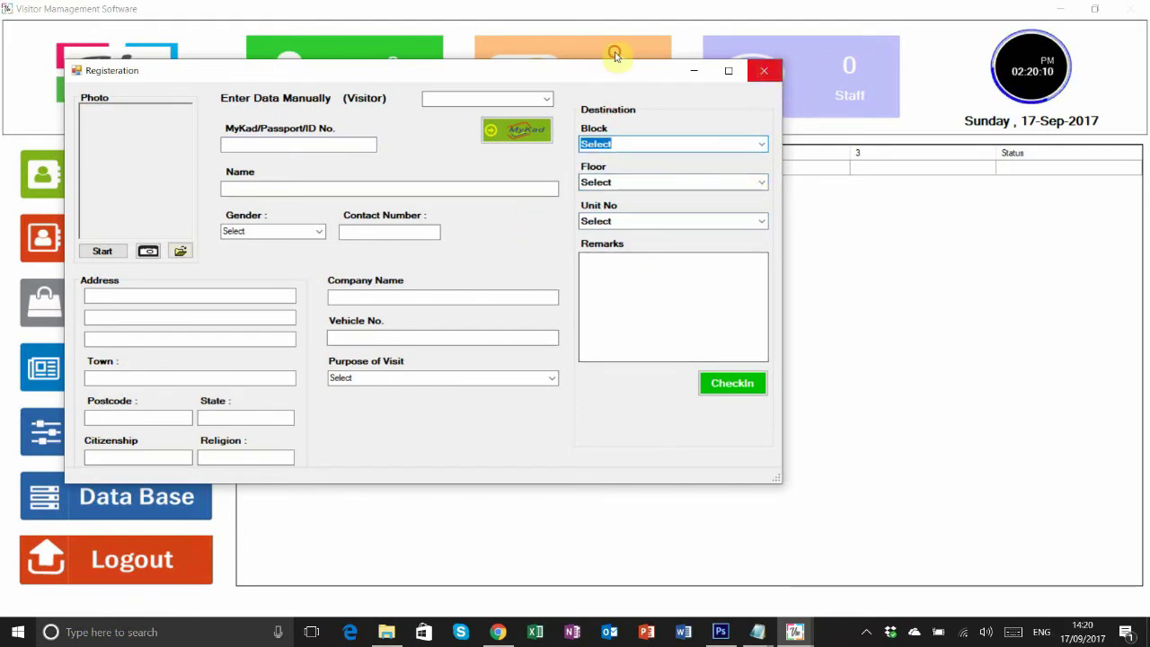
click(764, 70)
click(761, 236)
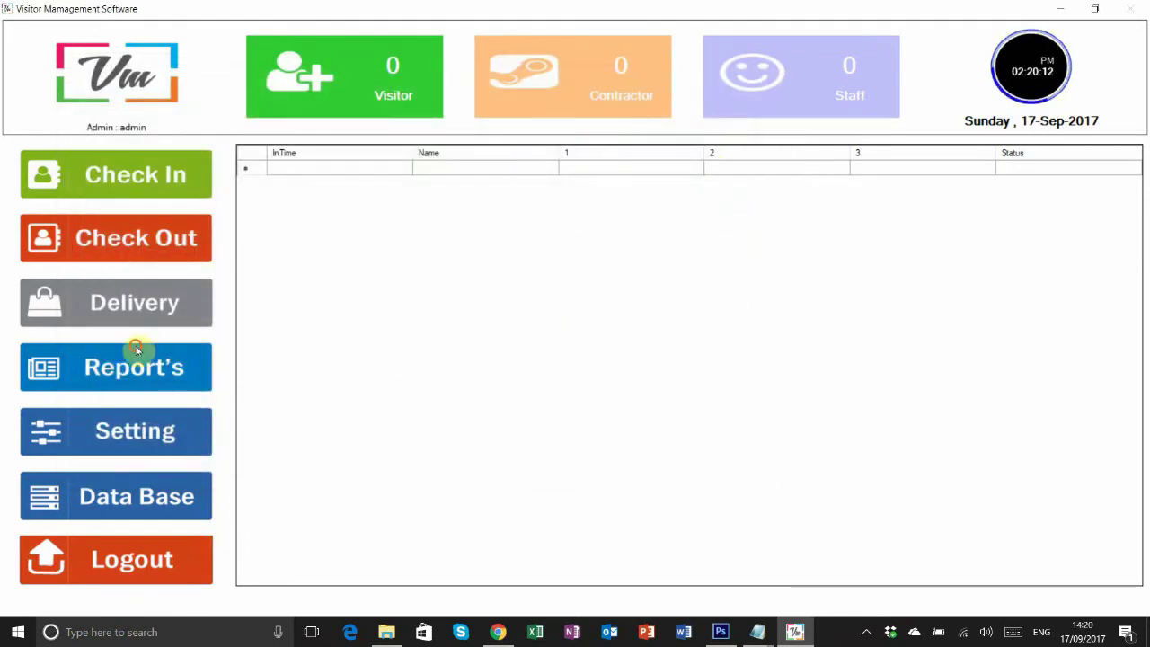
click(175, 434)
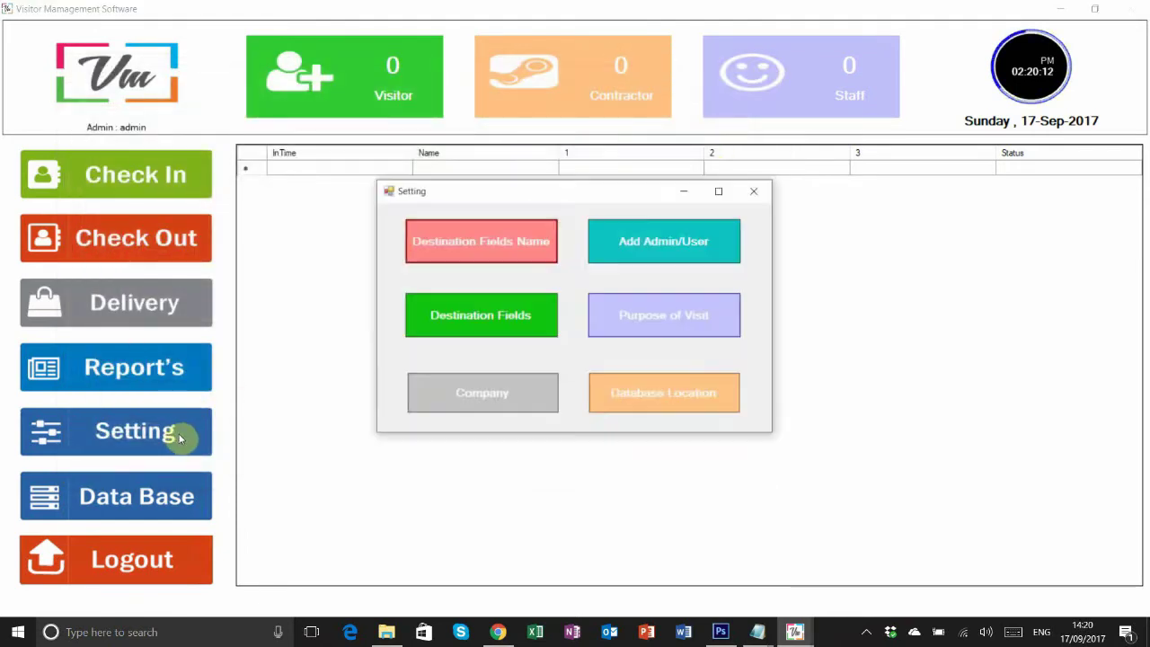
click(517, 320)
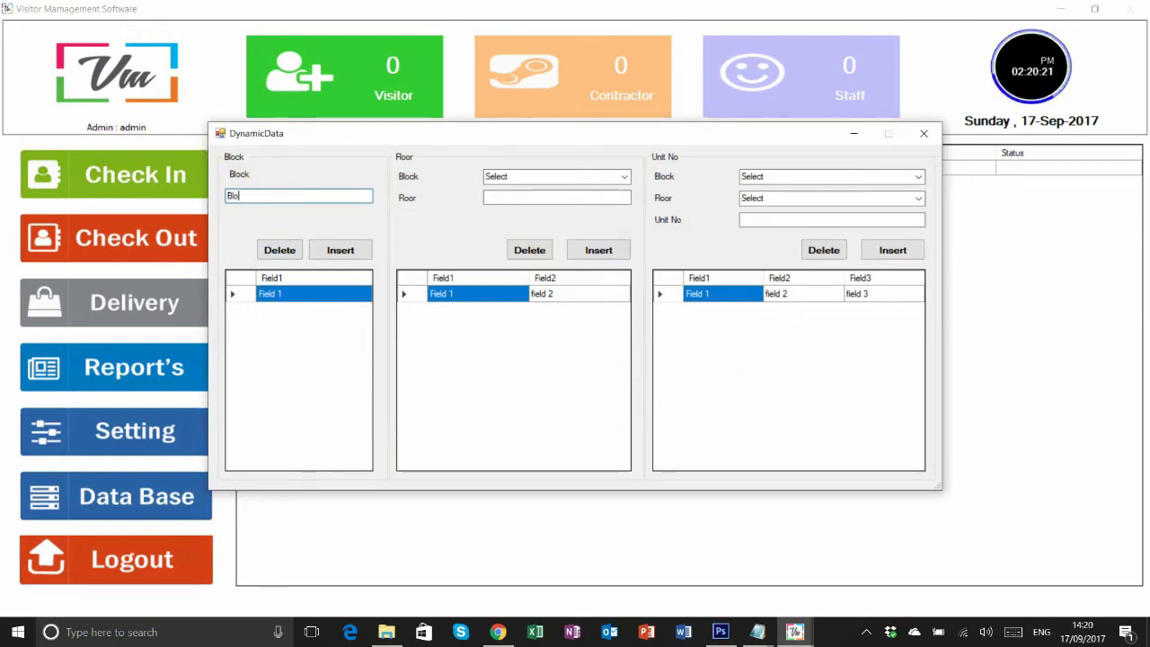
- Insert 'Block A' into the blocks list and confirm
text(Block A)
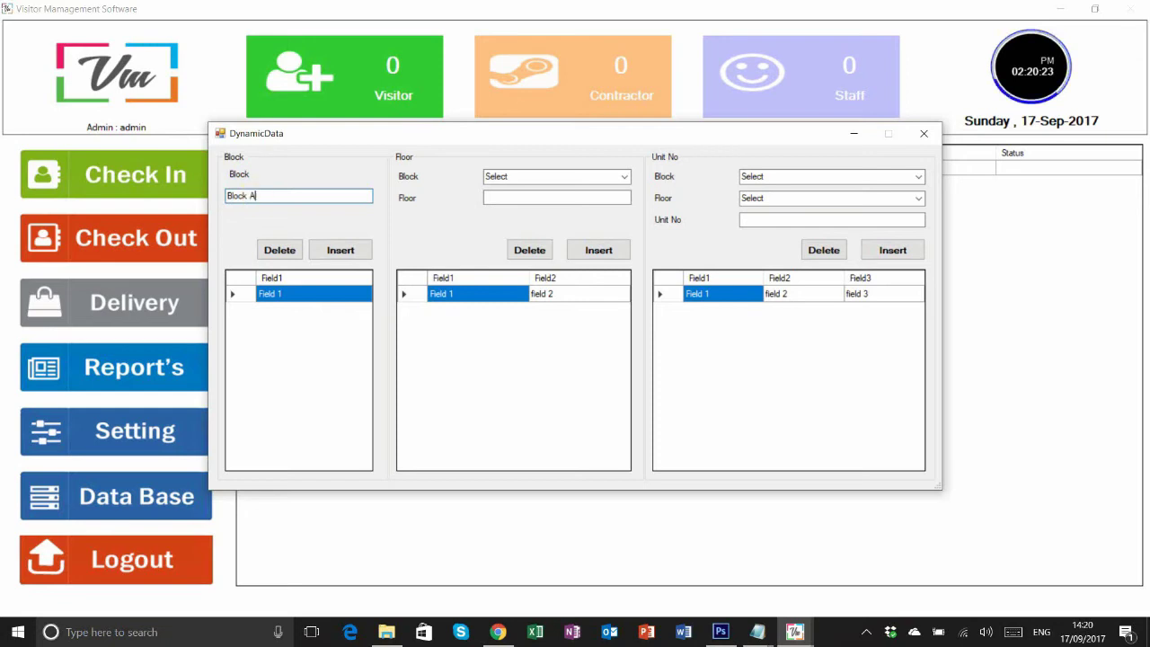
click(342, 251)
click(607, 364)
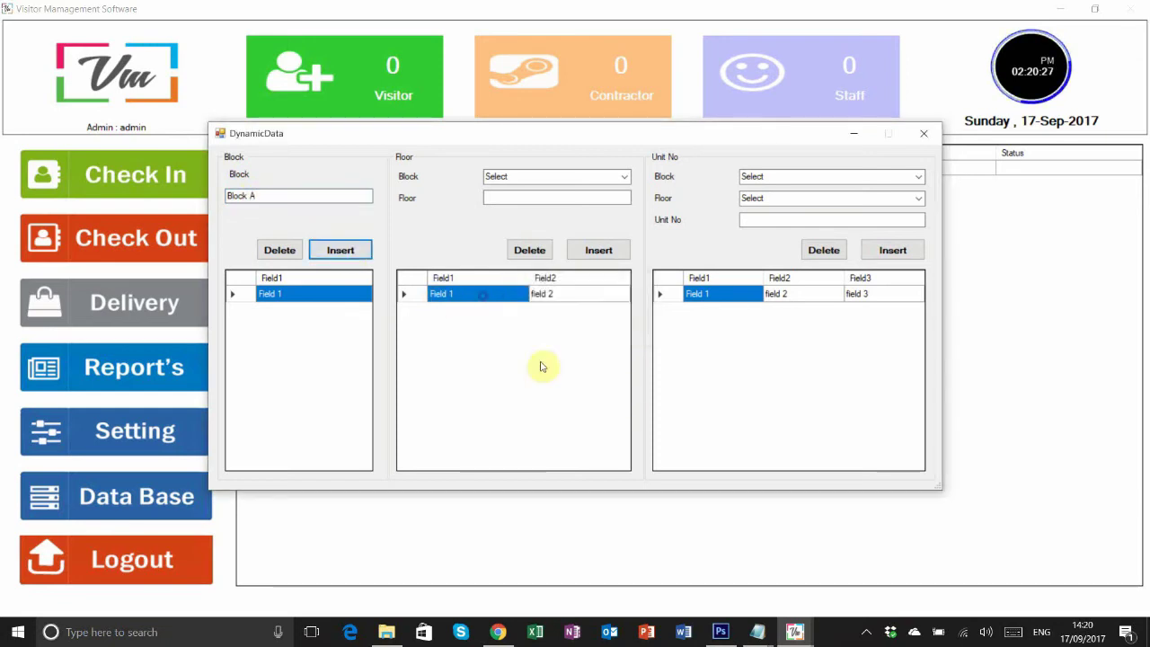
- Delete the placeholder Field 1 block and pick Block A for a new floor
click(284, 249)
click(280, 250)
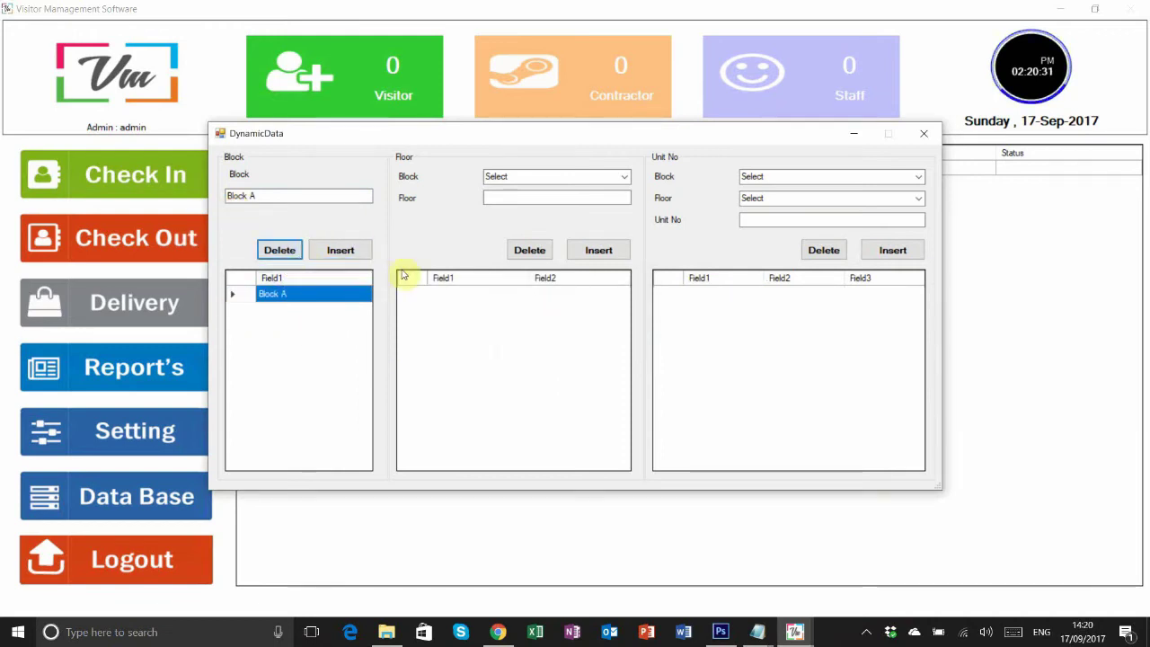
click(629, 177)
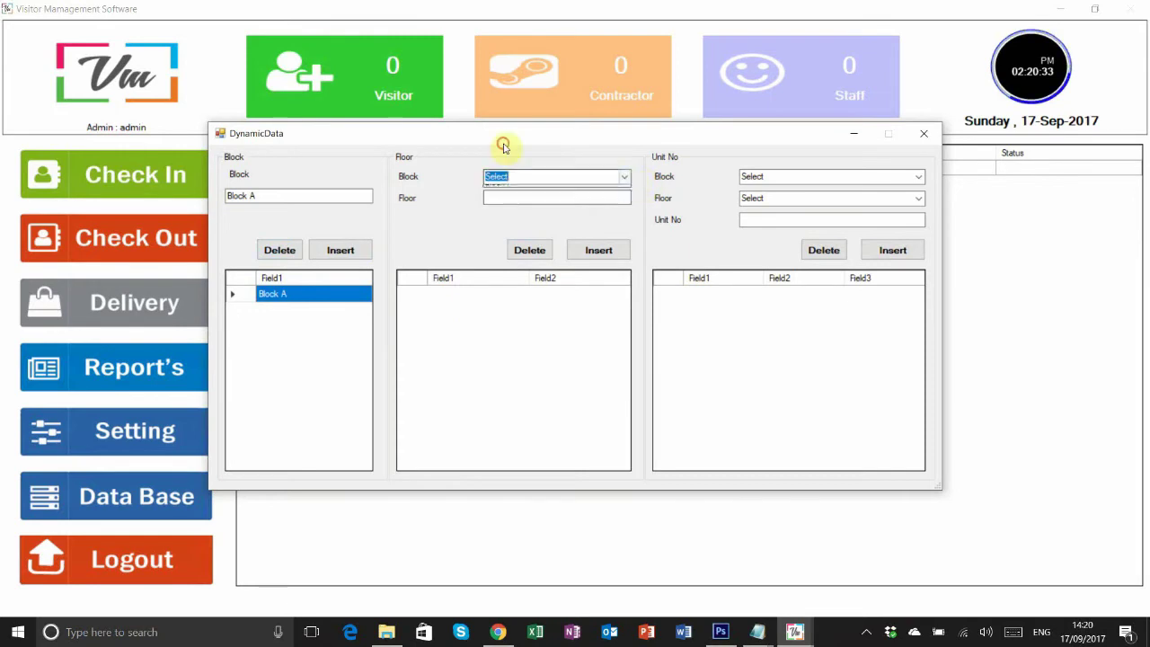
click(539, 188)
- Insert '1st Floor' under Block A, then start editing the block name
click(602, 196)
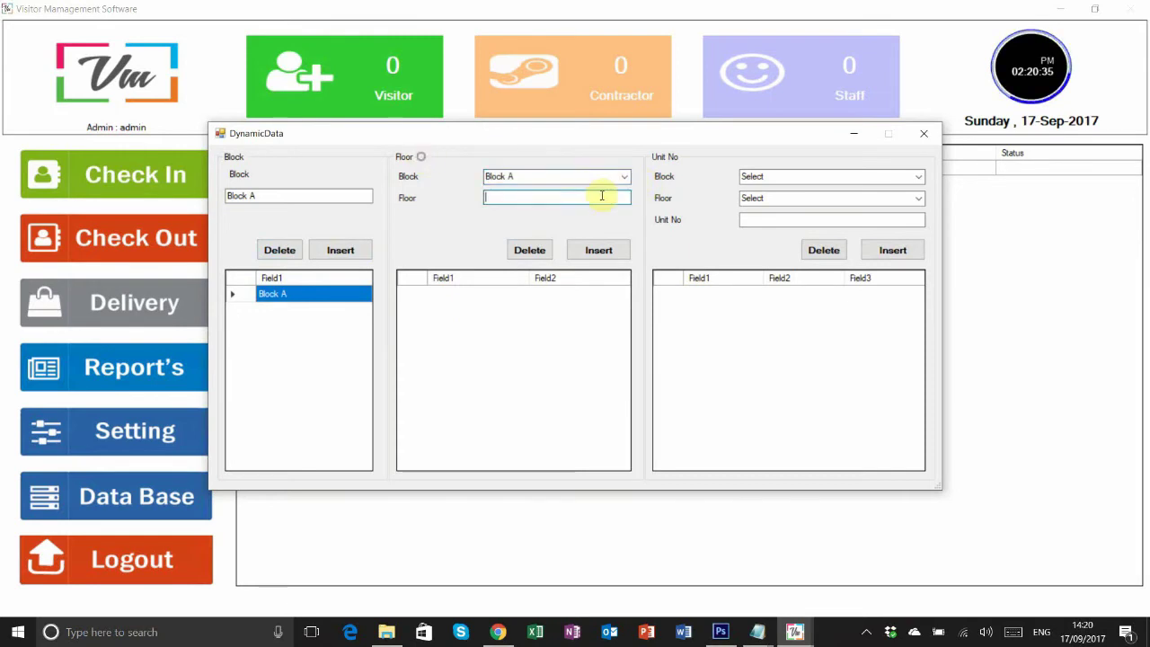
text(Floor)
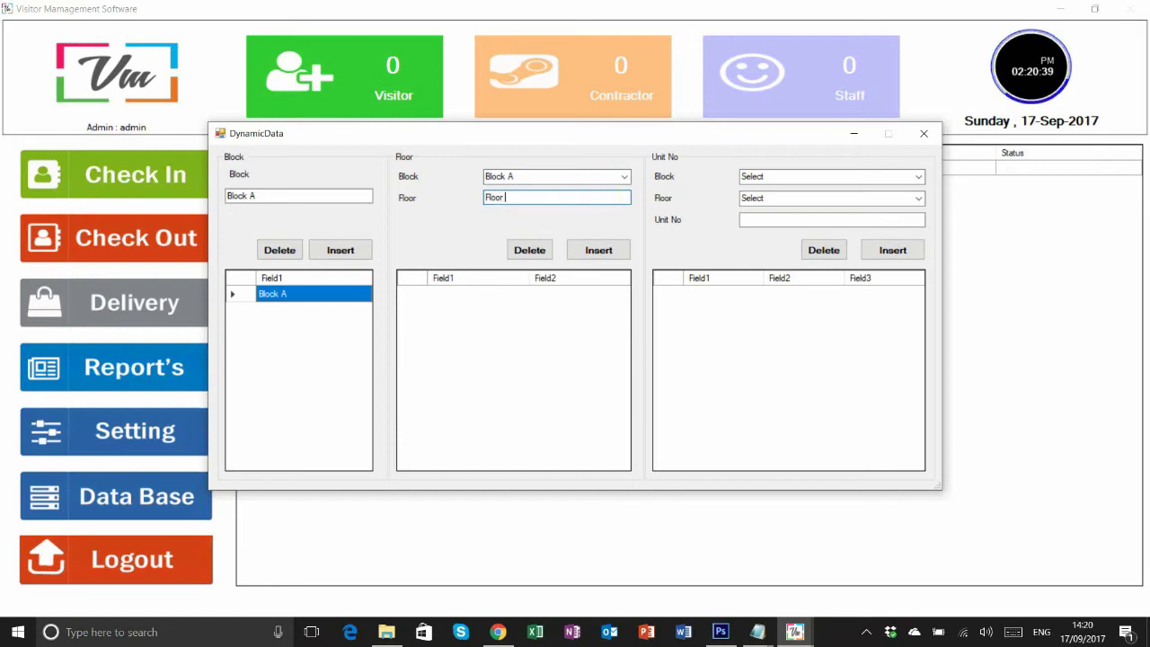
double_click(552, 196)
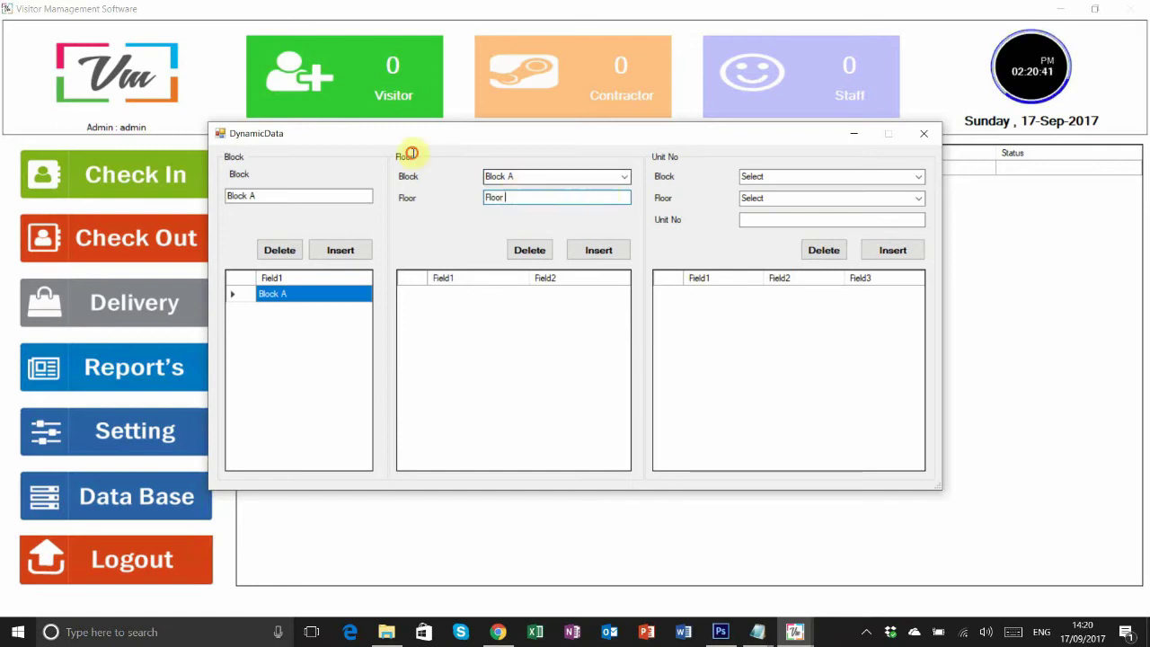
text(1st)
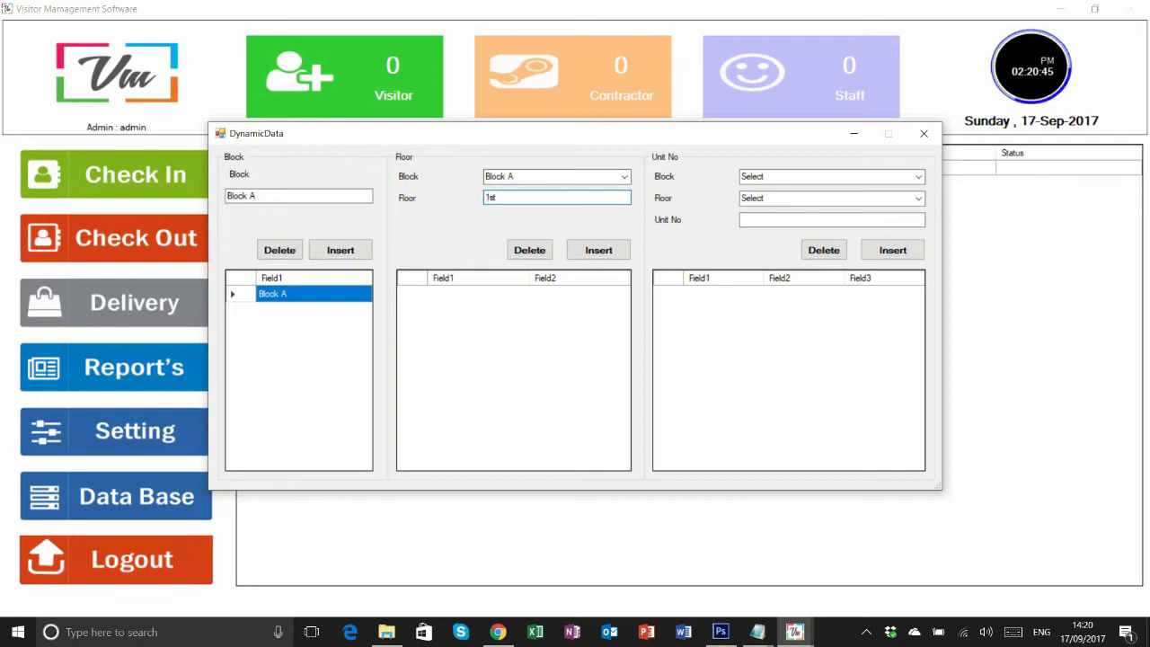
click(535, 248)
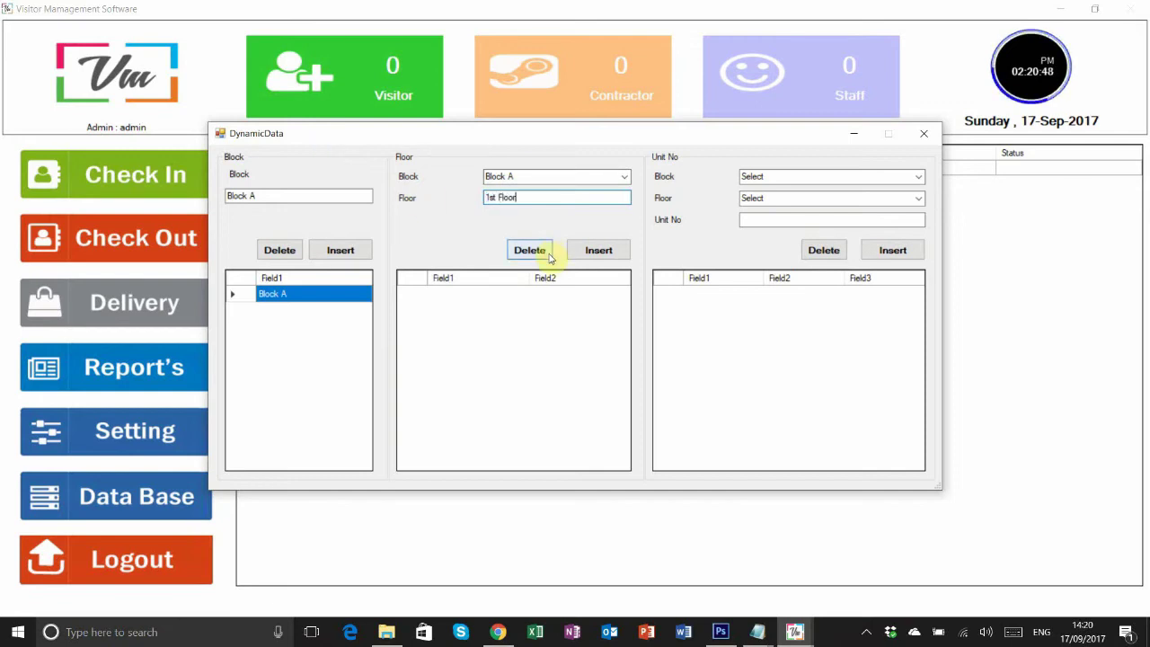
click(601, 252)
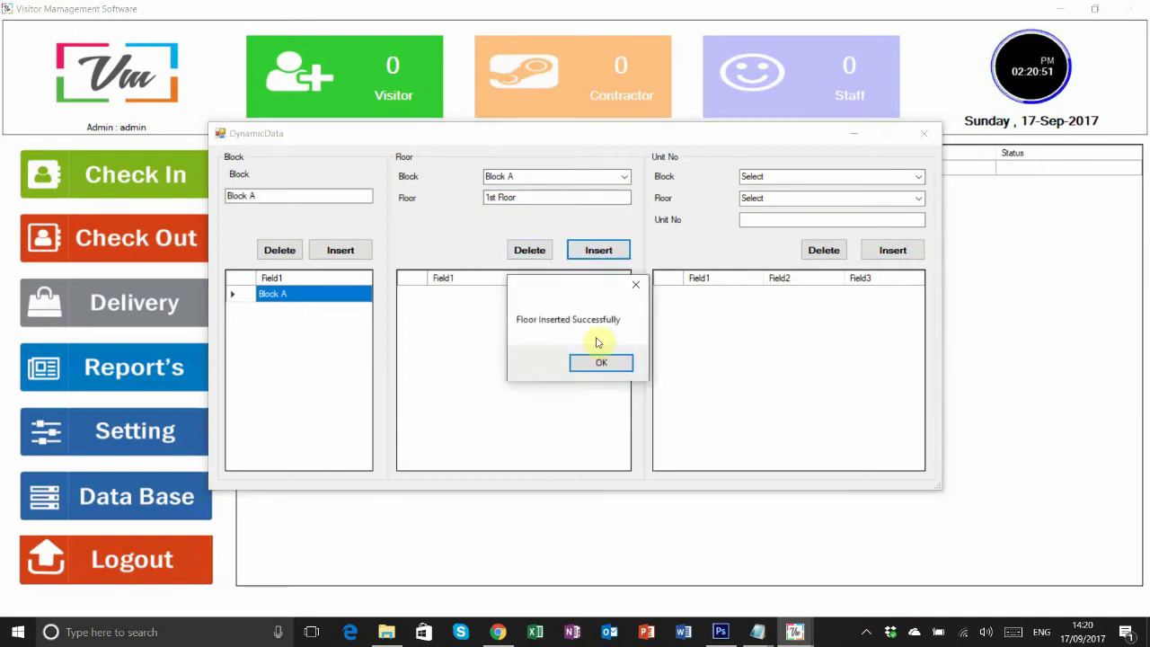
click(600, 362)
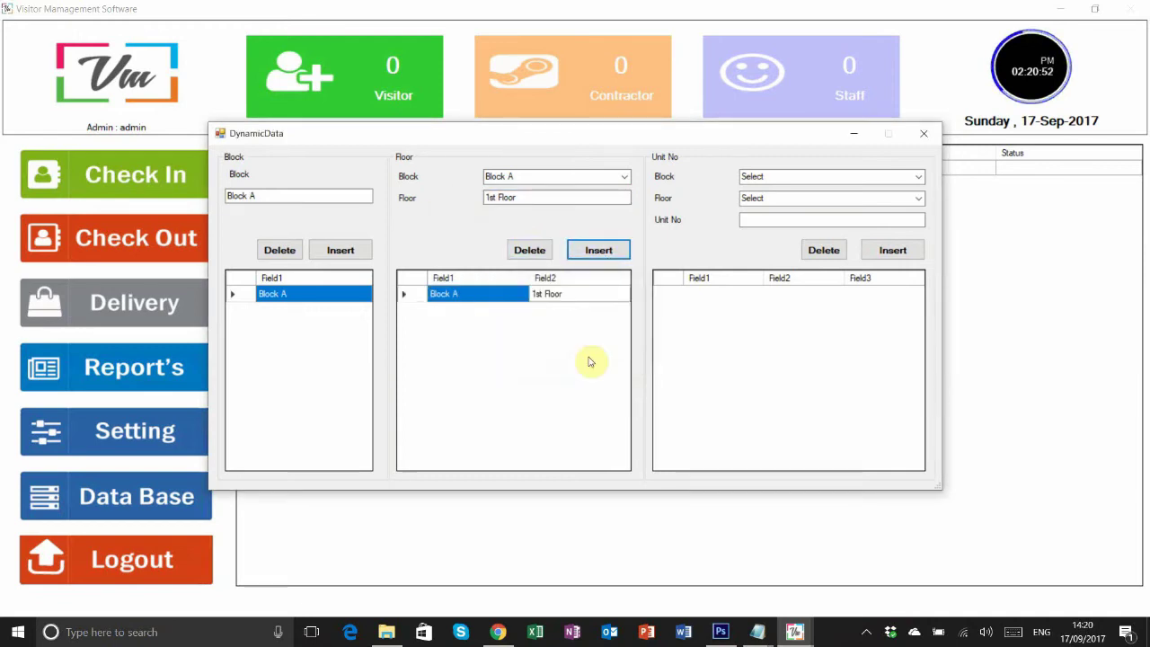
drag(288, 191, 226, 154)
click(261, 195)
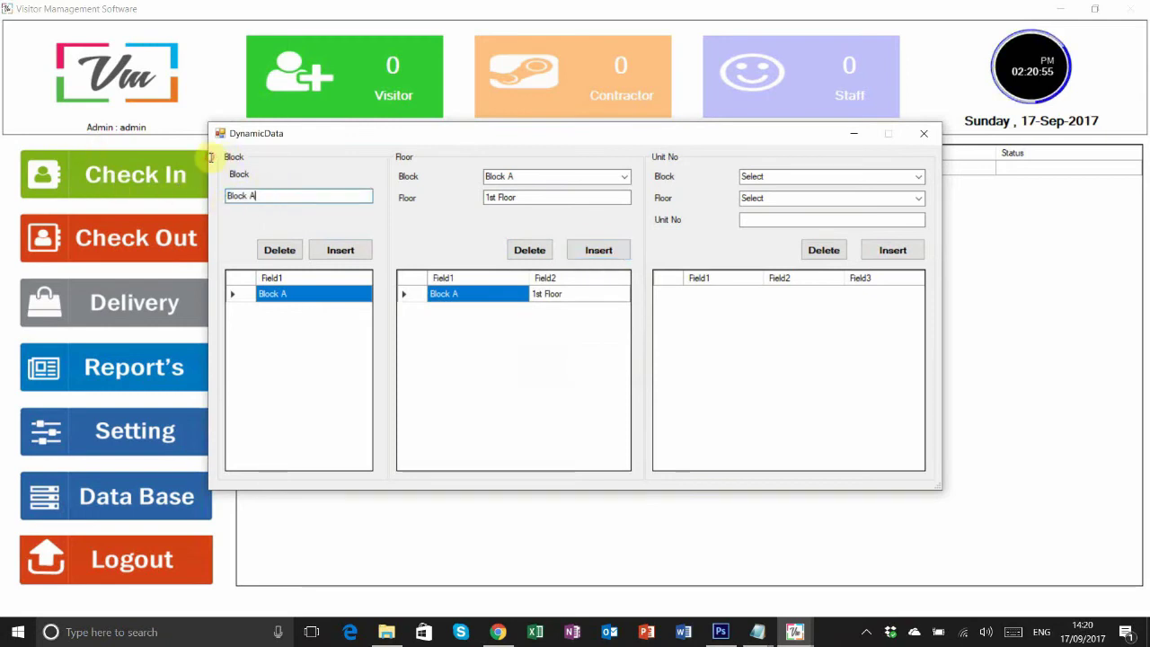
- Add Block B and Block C to the blocks list
text(B)
click(339, 252)
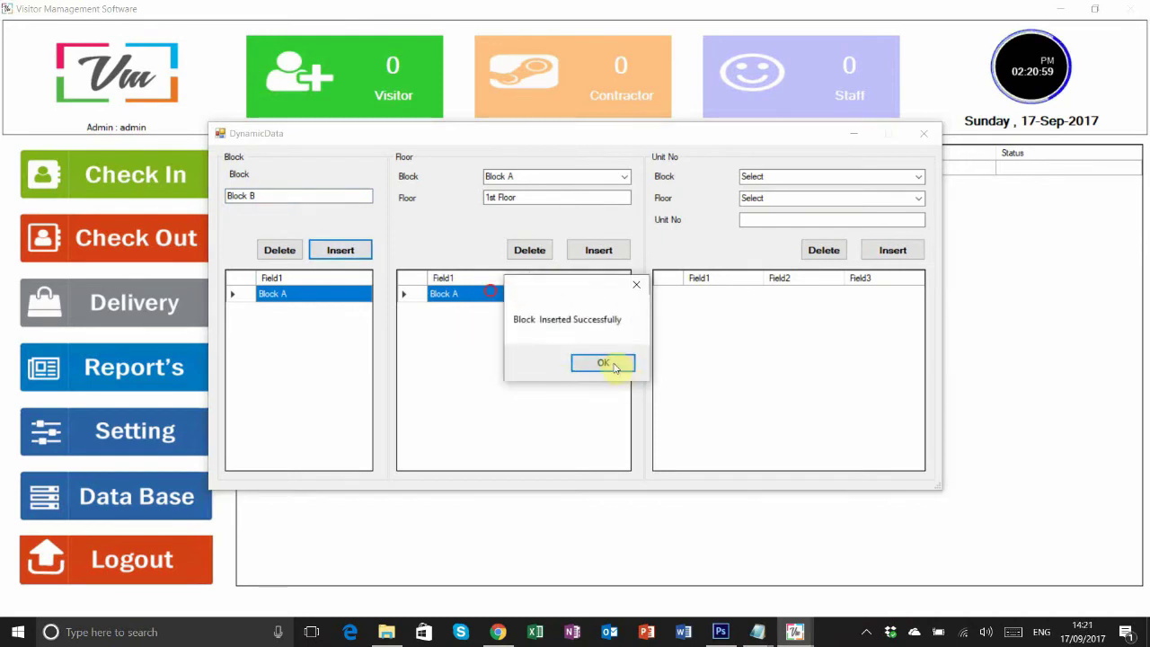
click(607, 363)
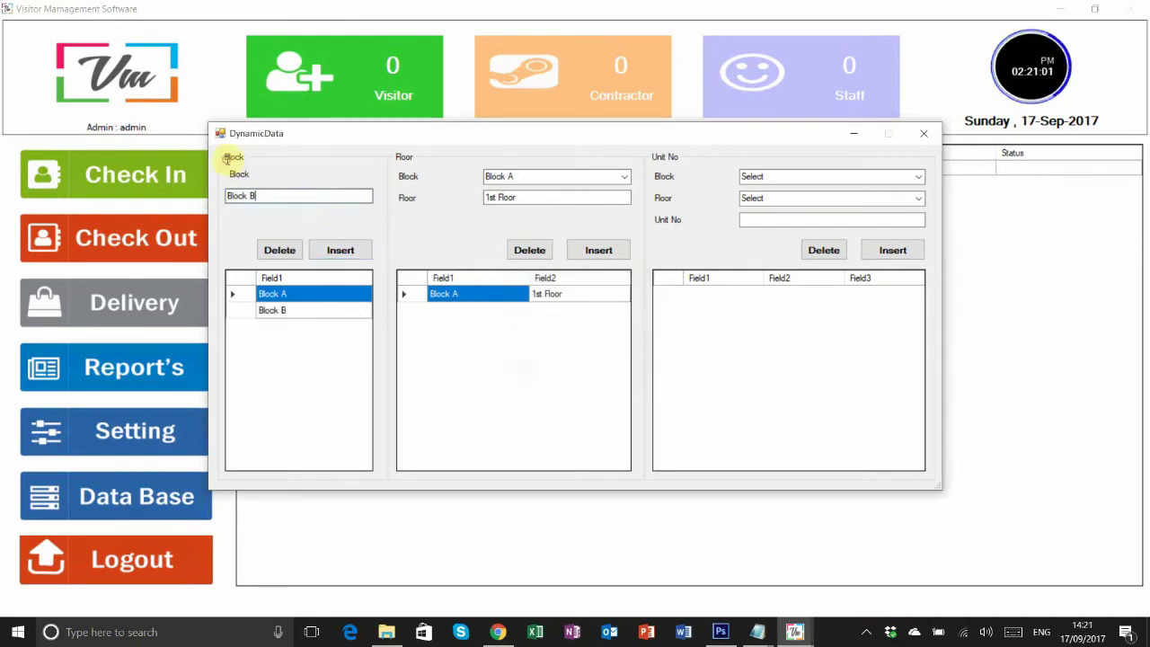
click(341, 251)
key(Return)
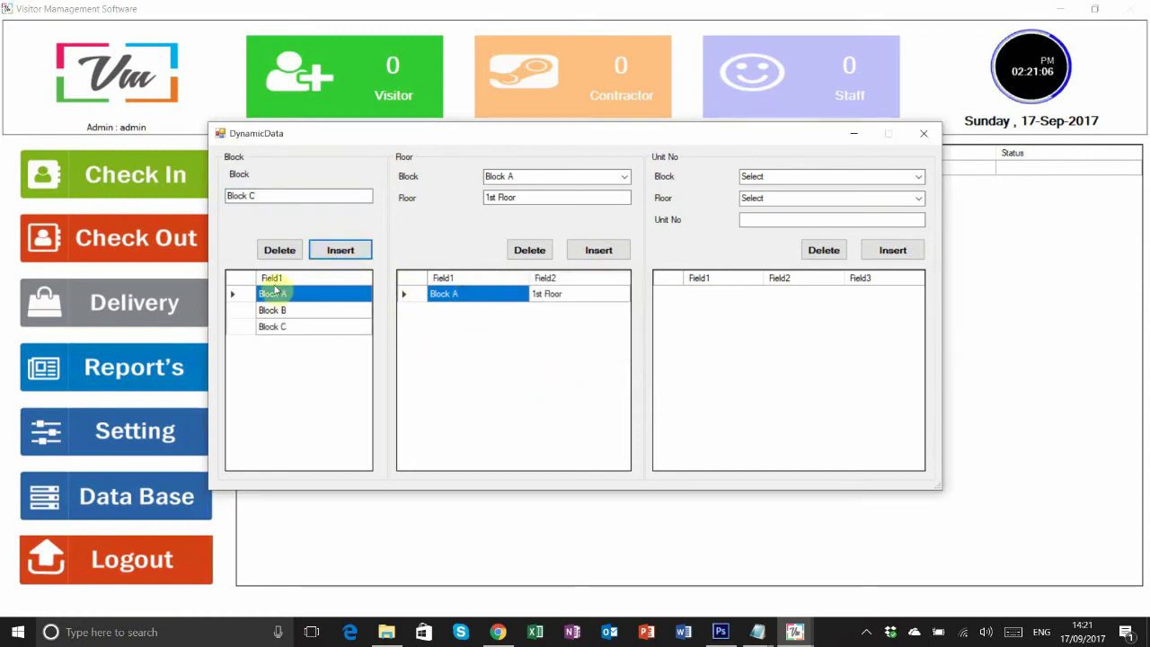
- Add 1st Floor under Block B and Block C
click(623, 178)
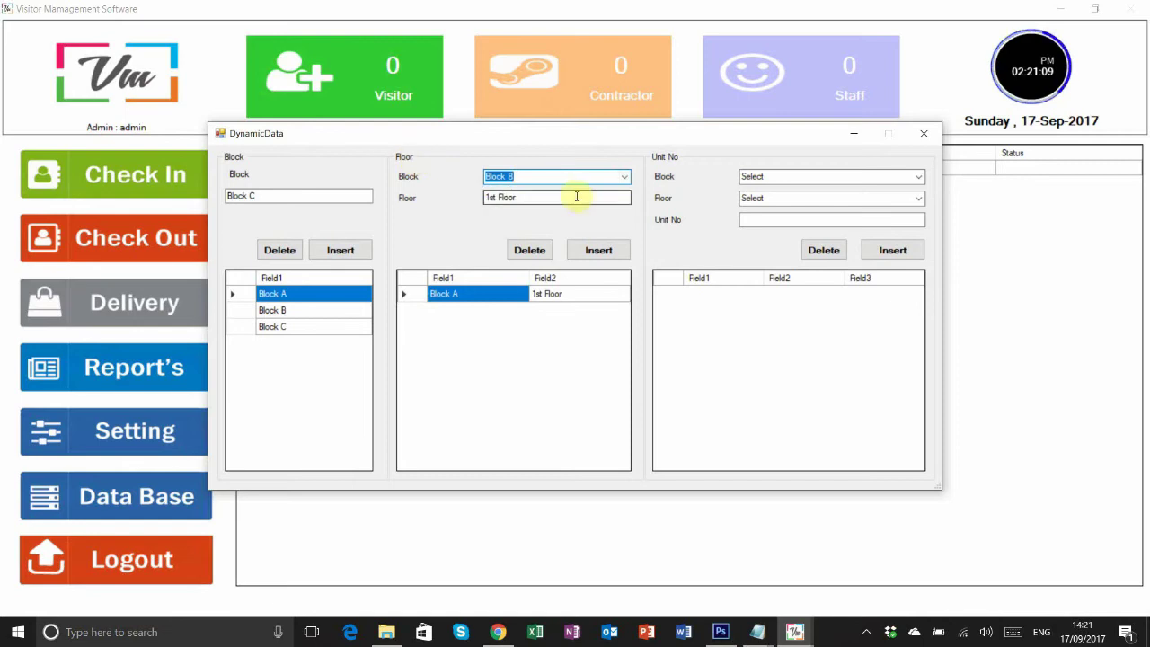
click(598, 250)
click(601, 362)
click(624, 177)
click(498, 209)
click(593, 249)
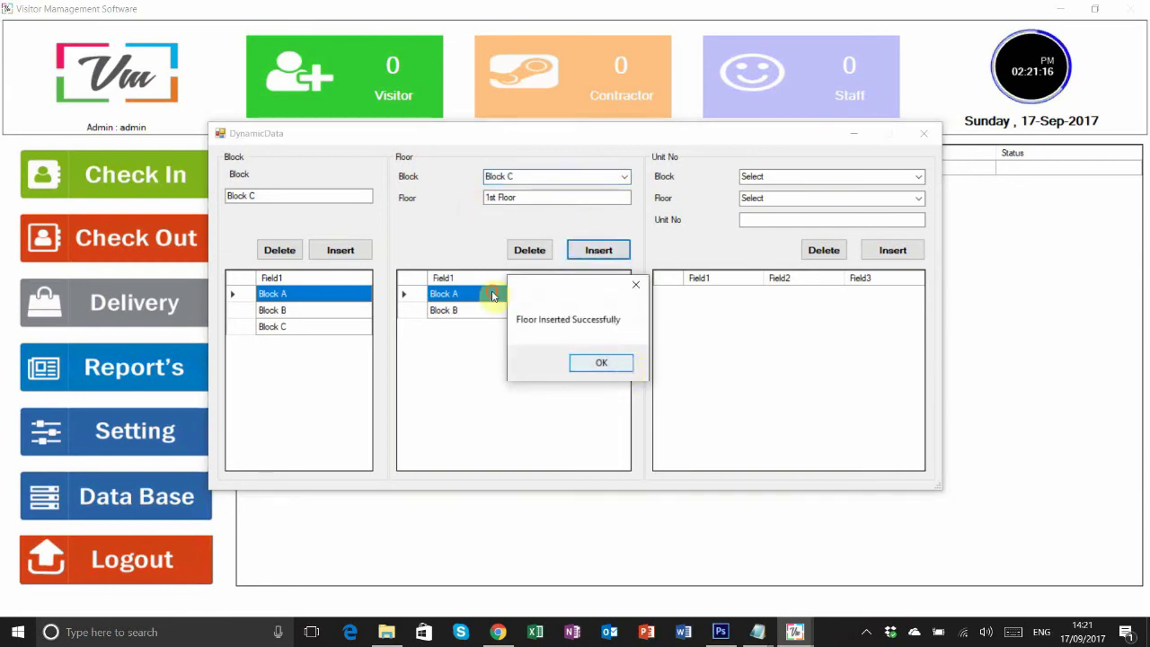
key(Return)
- Add 2nd Floor entries for Block C, Block A and Block B
click(490, 197)
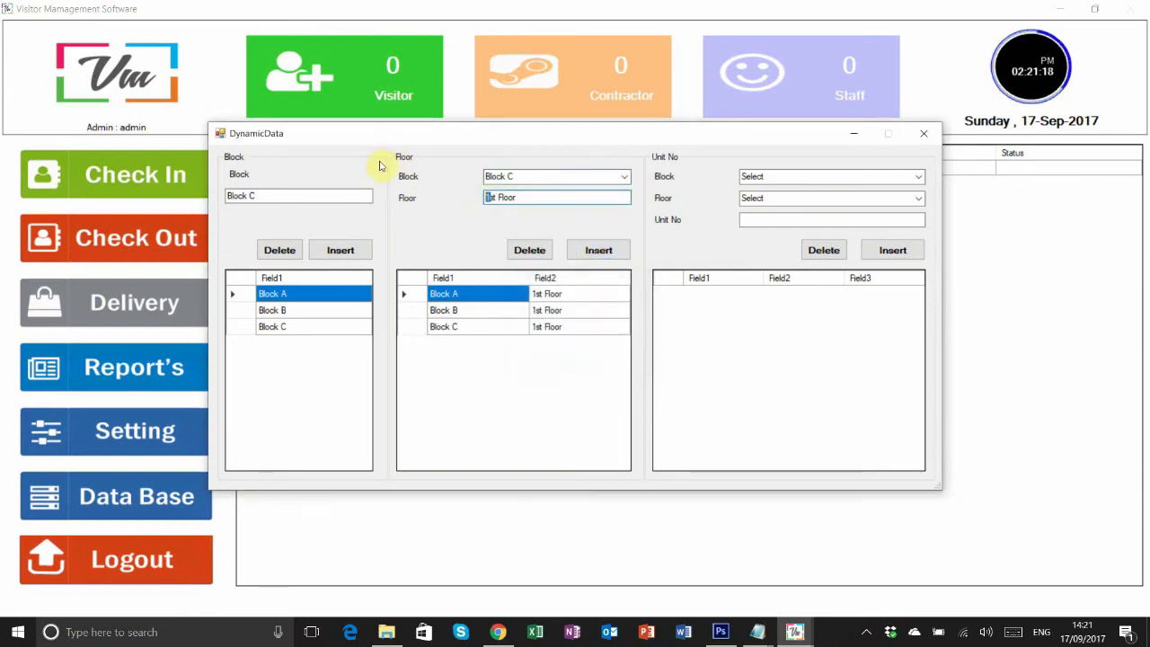
text(2n)
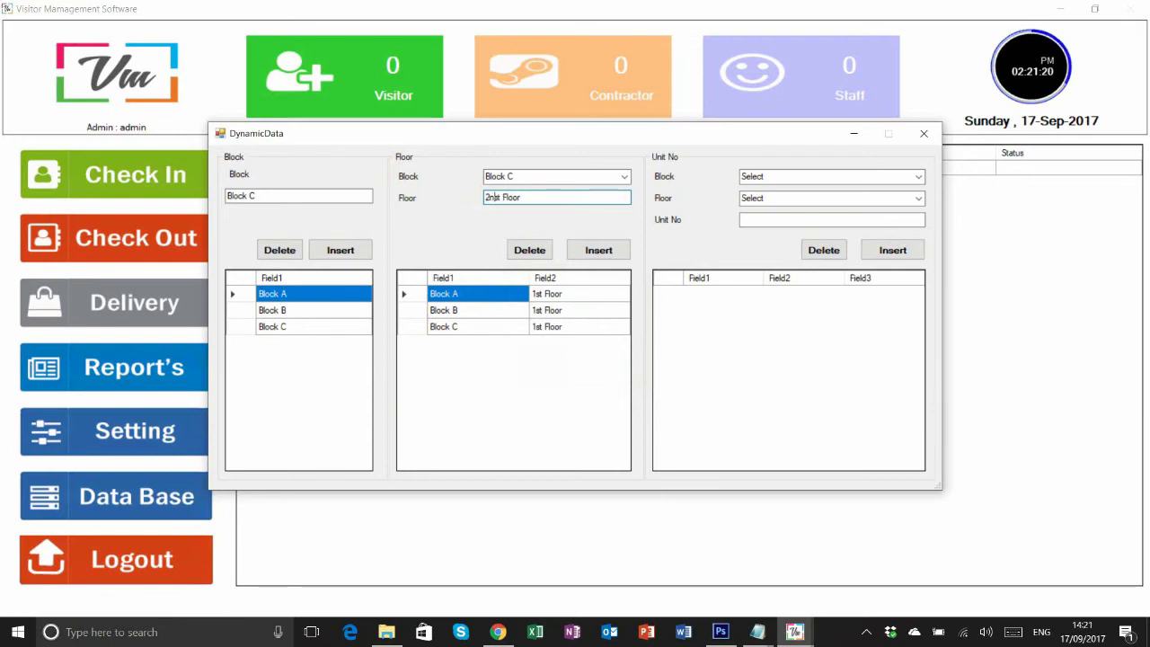
click(599, 249)
click(601, 362)
click(557, 176)
click(569, 191)
click(599, 250)
click(601, 362)
key(Down)
click(598, 249)
click(601, 362)
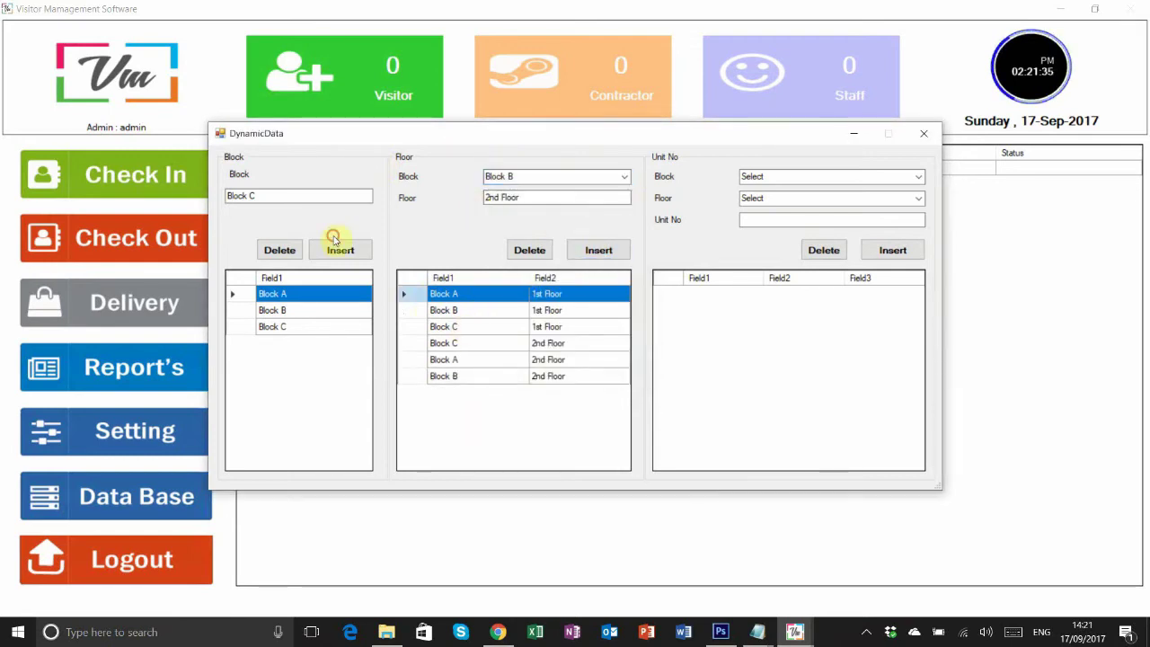
- Choose Block A, 1st Floor for units and start entering unit 'House 1'
click(904, 172)
click(798, 190)
click(798, 197)
click(812, 213)
click(812, 215)
text(House 1)
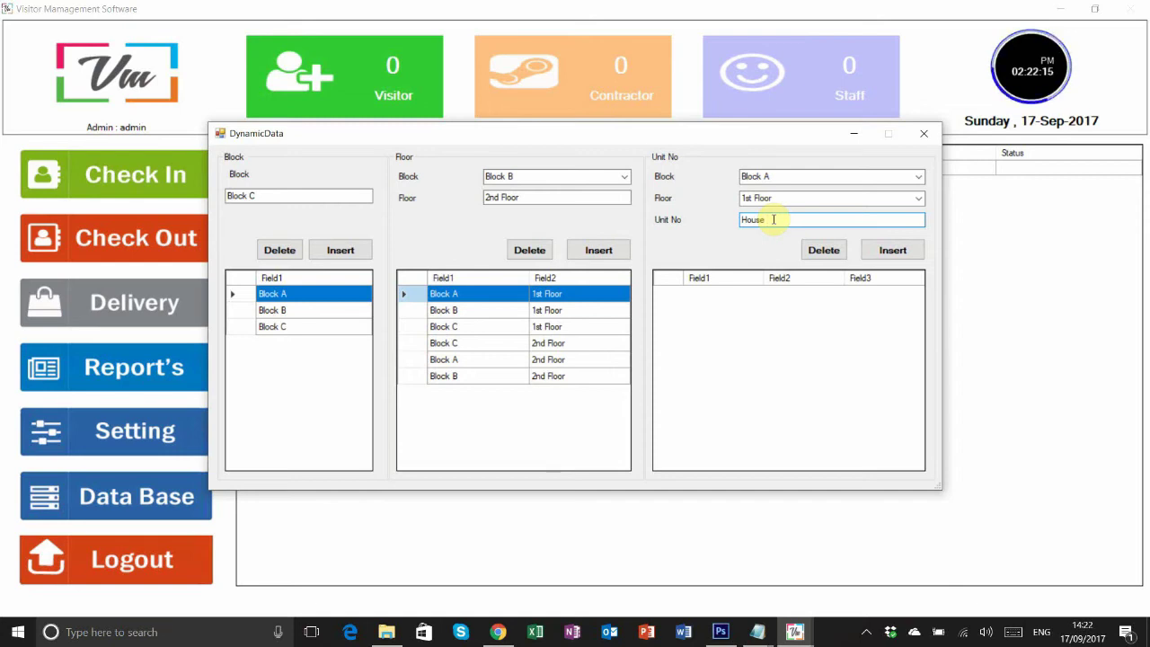
- Add House 1, House 2 and House 3 units to the current block's 1st floor
click(876, 250)
click(616, 362)
text(2)
click(892, 250)
click(606, 362)
click(770, 219)
key(BackSpace)
text(3)
click(892, 250)
click(605, 362)
- Add House 1, 2 and 3 units for Block B
click(918, 177)
click(808, 203)
click(770, 219)
key(BackSpace)
text(1)
key(Return)
key(Return)
key(BackSpace)
text(2)
key(Return)
key(Return)
key(BackSpace)
text(3)
- Add House 1 and House 2 units for Block C
key(Return)
click(598, 368)
click(918, 177)
click(790, 216)
click(770, 219)
key(BackSpace)
text(1)
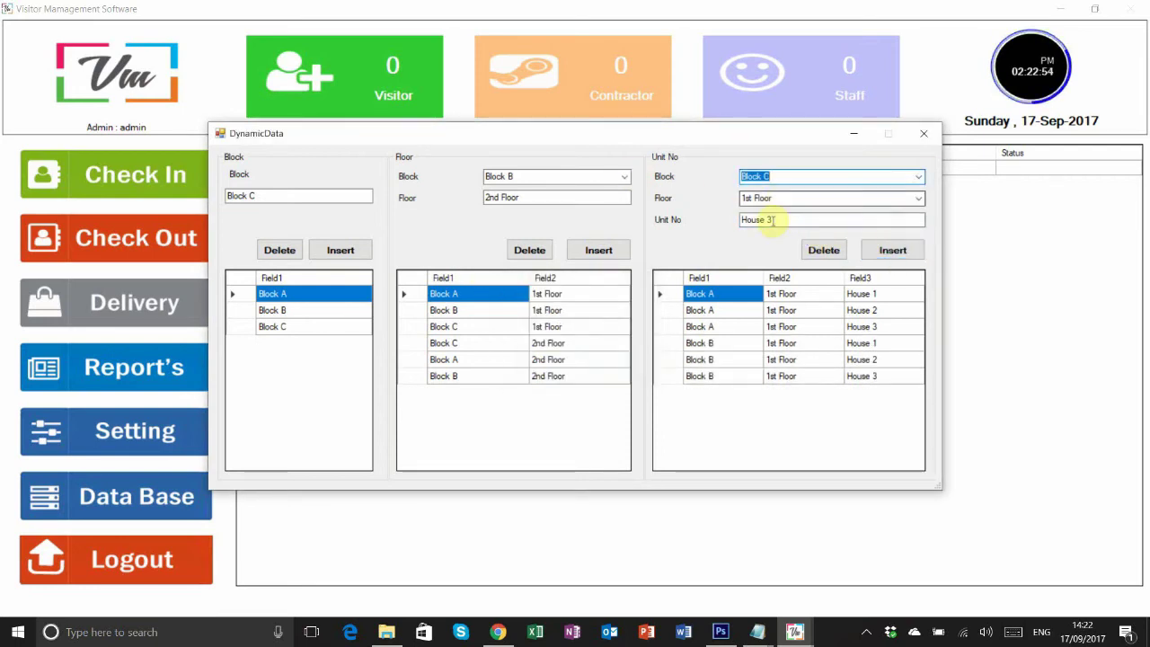
click(892, 250)
key(Return)
key(BackSpace)
text(2)
key(Return)
key(Return)
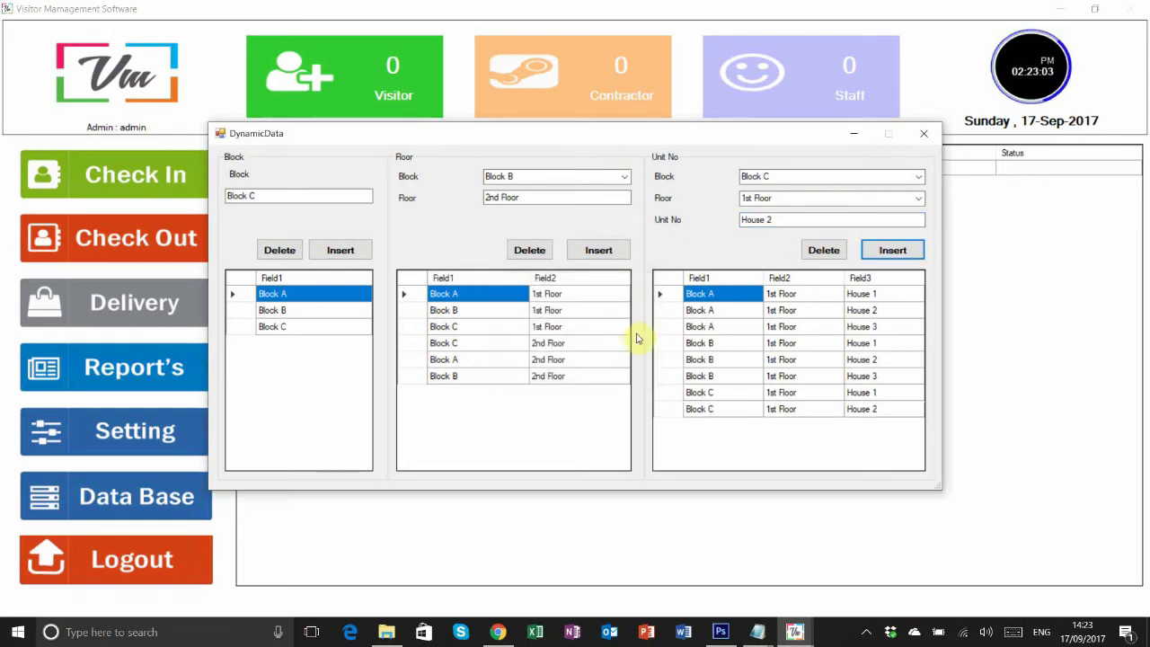
- Add House No 1, 2 and 3 units under Block A's 2nd Floor
click(918, 177)
click(646, 178)
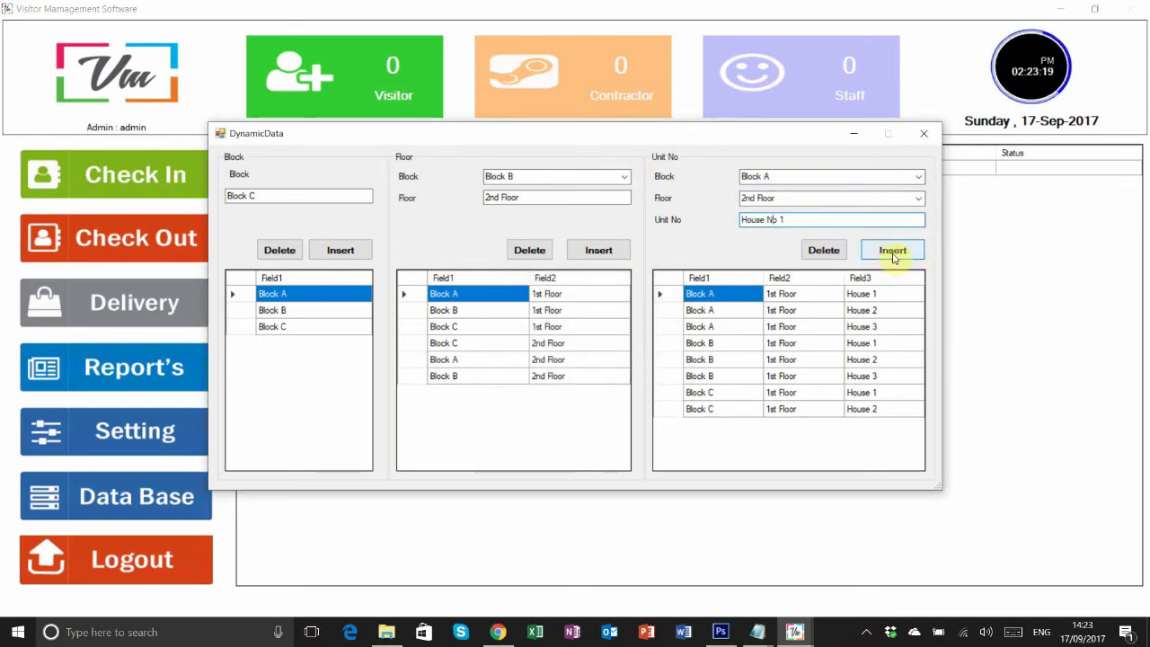
click(892, 254)
key(Return)
key(BackSpace)
text(2)
key(Return)
key(Return)
key(BackSpace)
text(3)
- Add House No 2 and 3 units for Block B's 2nd Floor
key(Return)
key(Return)
click(895, 178)
click(895, 199)
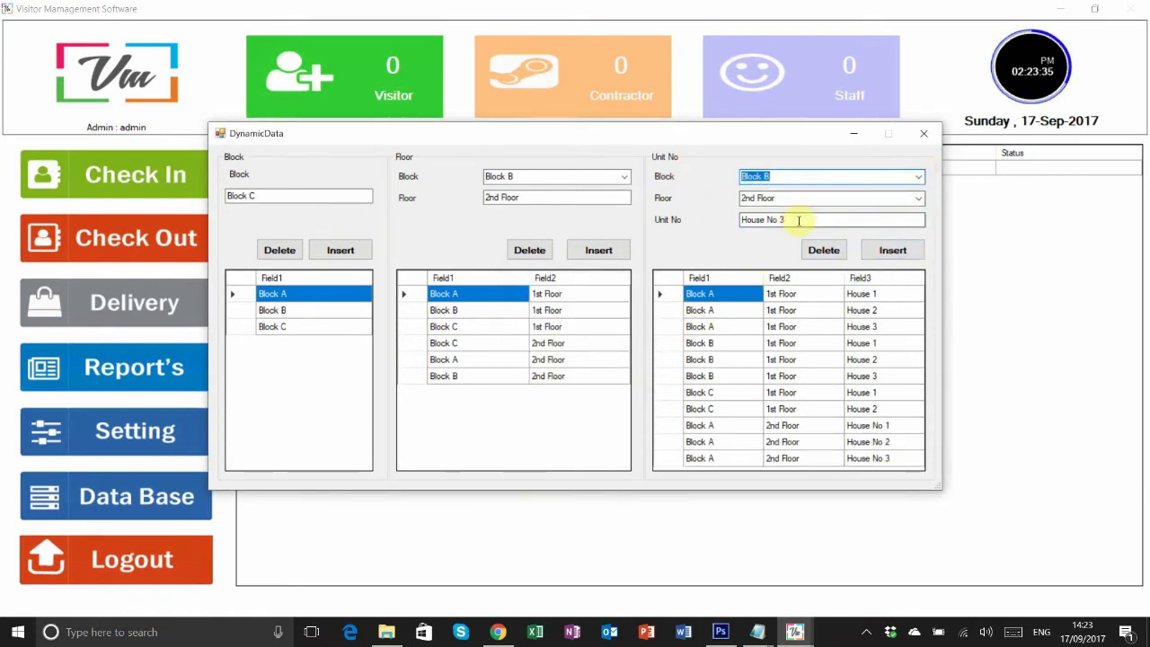
key(Return)
key(Return)
key(BackSpace)
text(2)
- Add the House No 2 unit under Block C's 2nd Floor
key(Return)
key(Return)
click(740, 172)
key(Down)
key(Return)
click(892, 200)
click(862, 214)
key(Tab)
key(Return)
key(Return)
key(Return)
key(Return)
key(shift+Tab)
key(alt+Down)
key(Down)
key(Return)
key(BackSpace)
text(2)
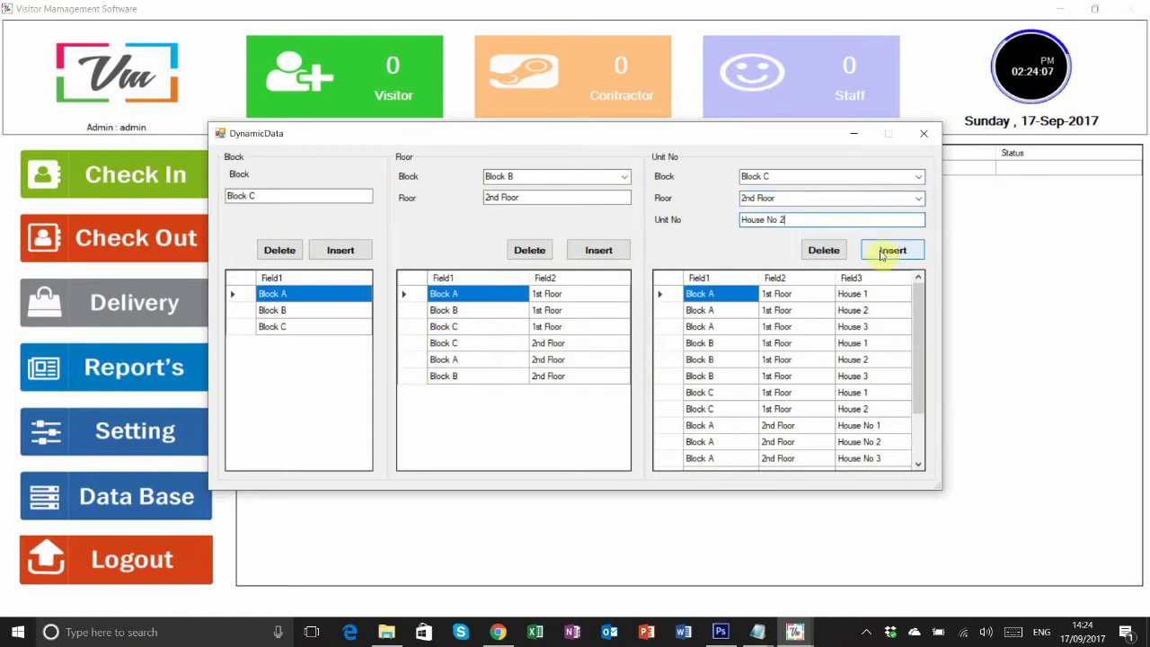
click(892, 250)
click(596, 364)
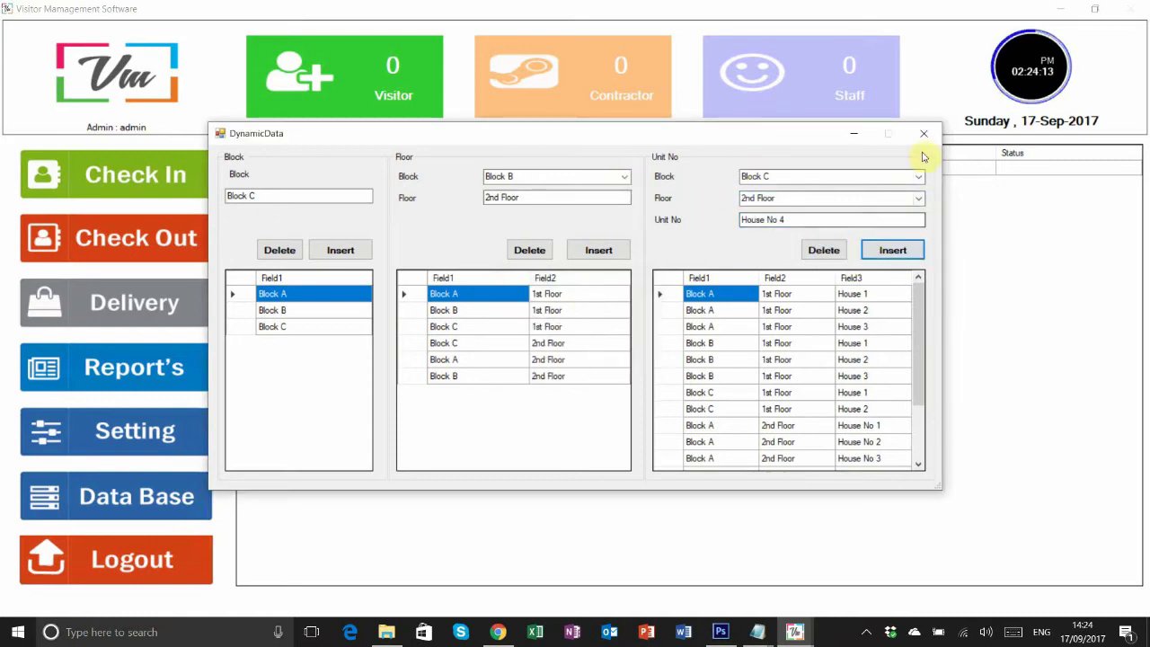
- Close the destination data and settings windows and open a visitor registration form
click(741, 114)
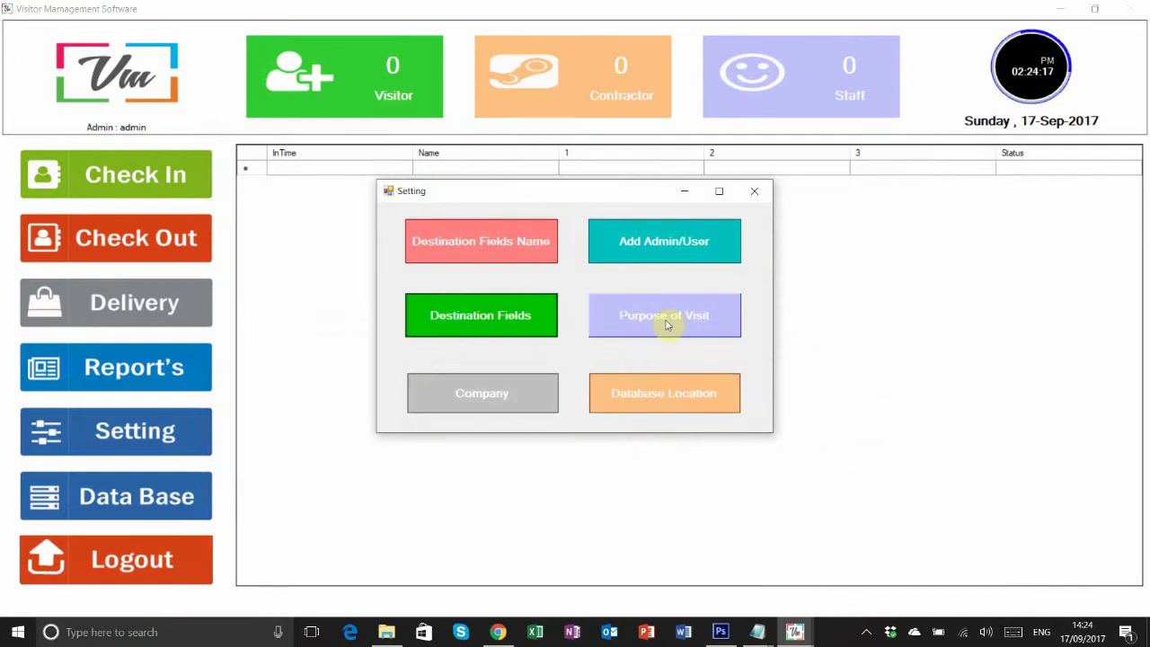
click(754, 190)
click(174, 188)
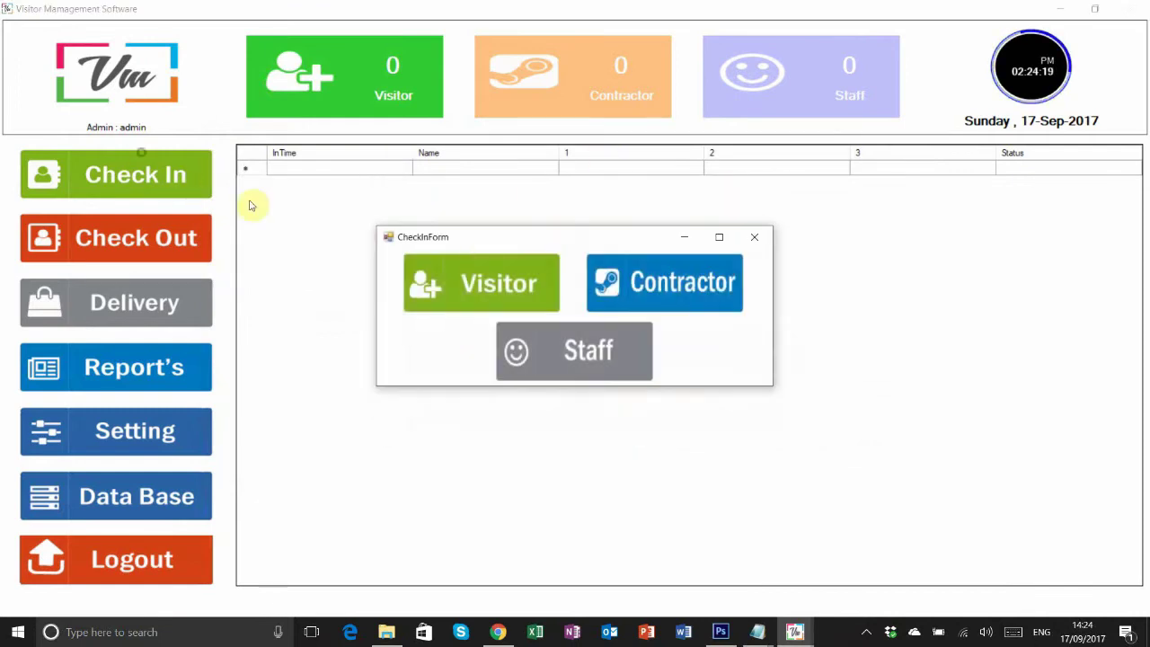
key(Return)
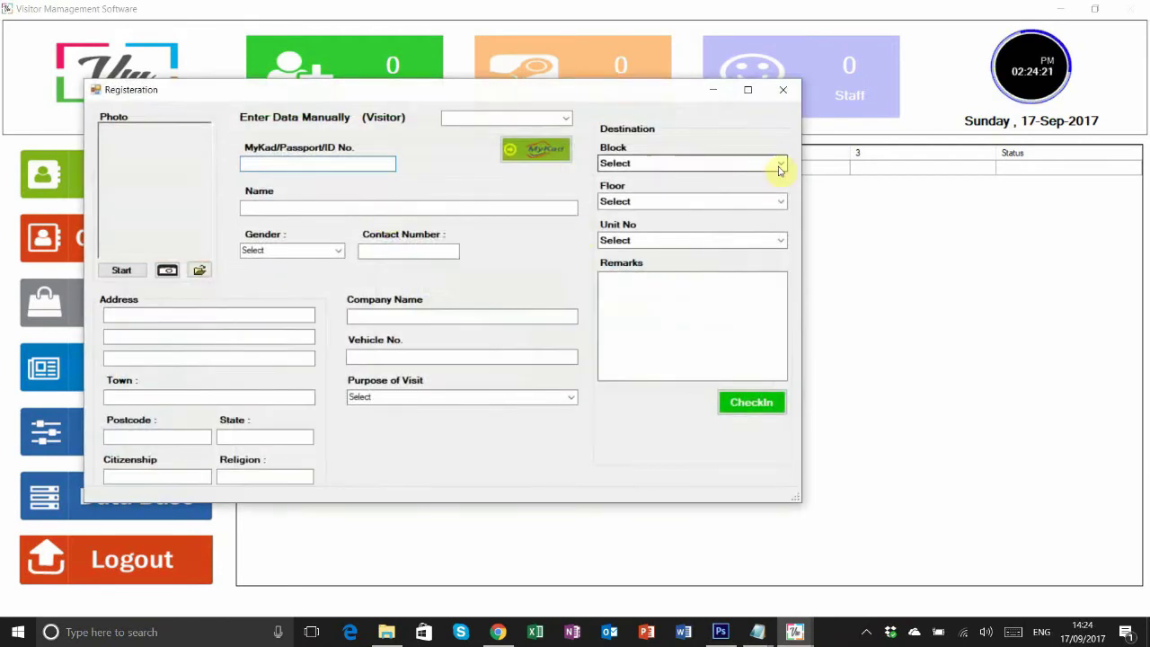
- Pick Block A, 1st Floor, House 2 as the visitor's destination
click(779, 167)
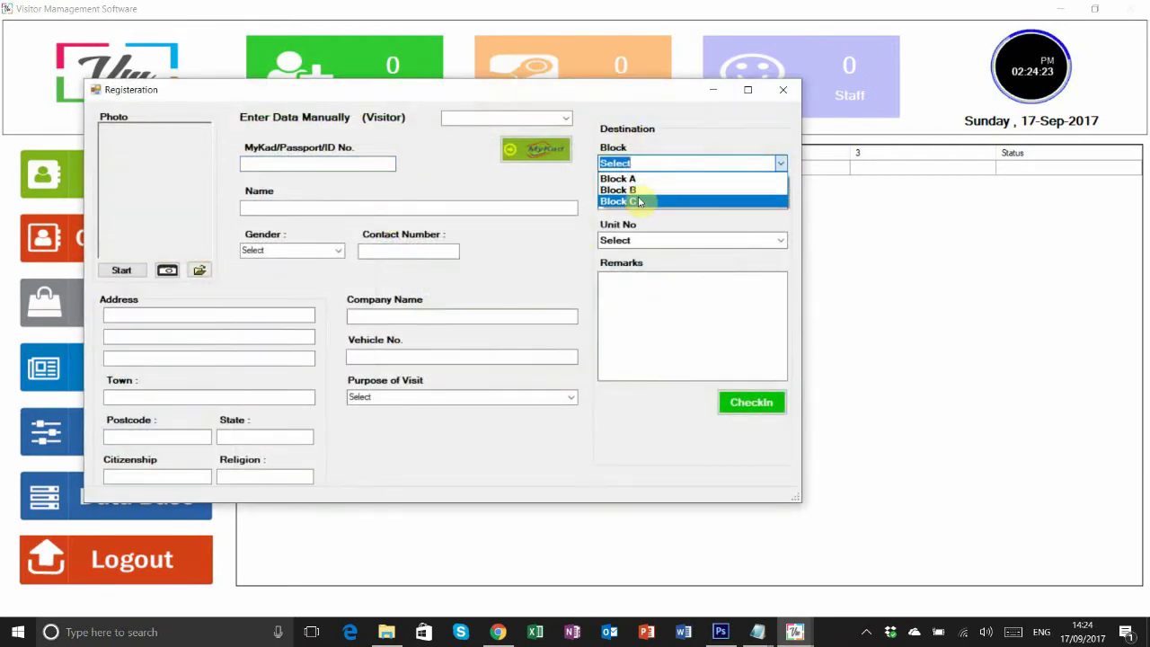
click(516, 195)
click(648, 162)
click(651, 177)
key(Tab)
click(654, 201)
click(644, 217)
click(781, 240)
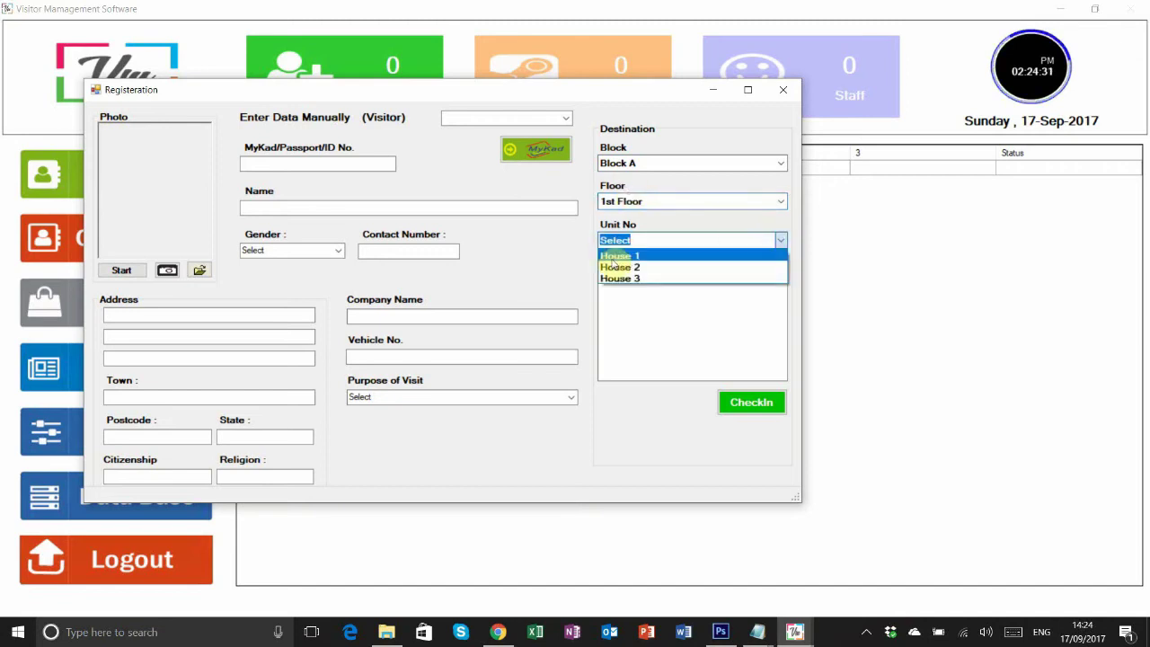
click(619, 267)
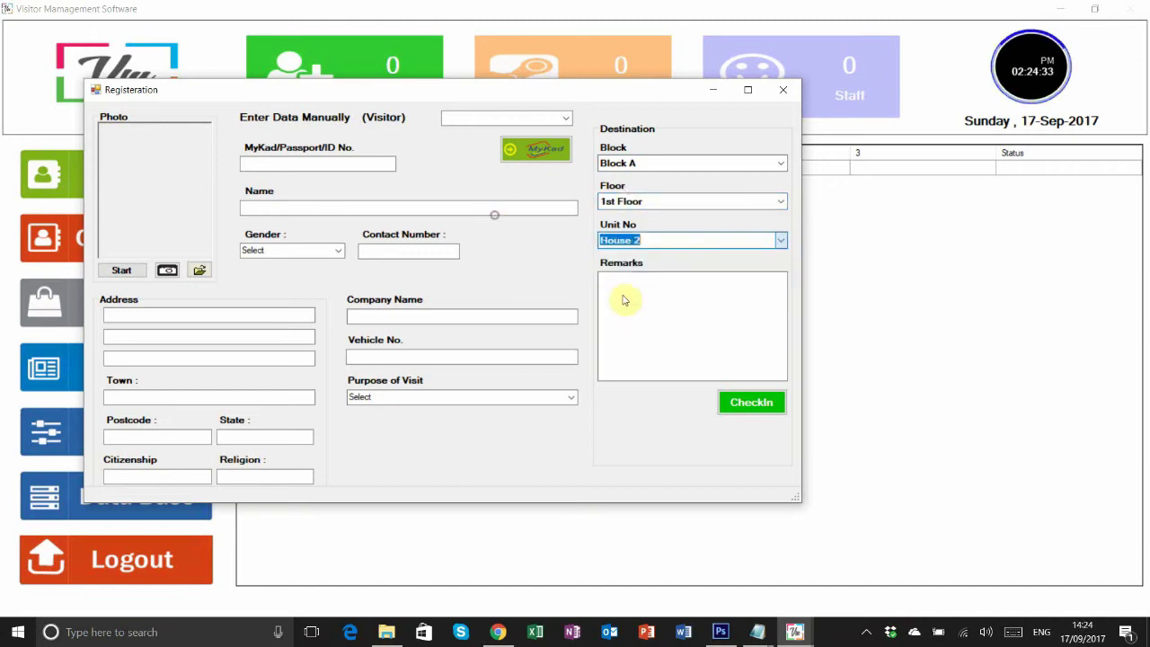
click(621, 297)
- Switch the destination to Block B, 1st Floor, House 2, then close the registration form
click(768, 163)
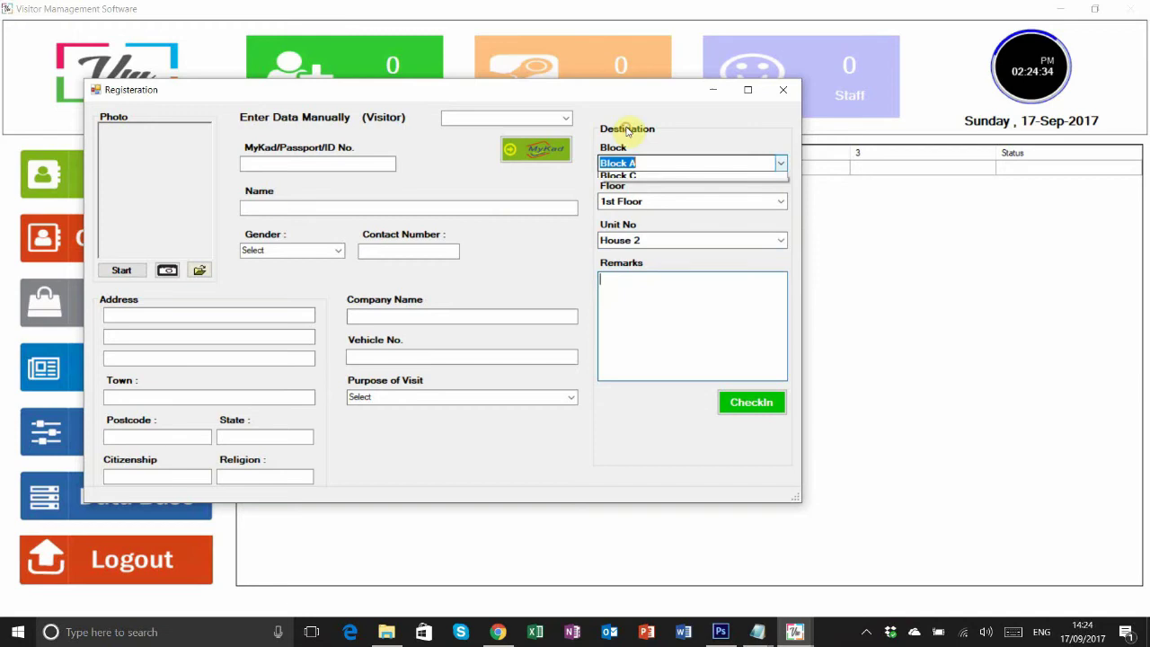
click(619, 190)
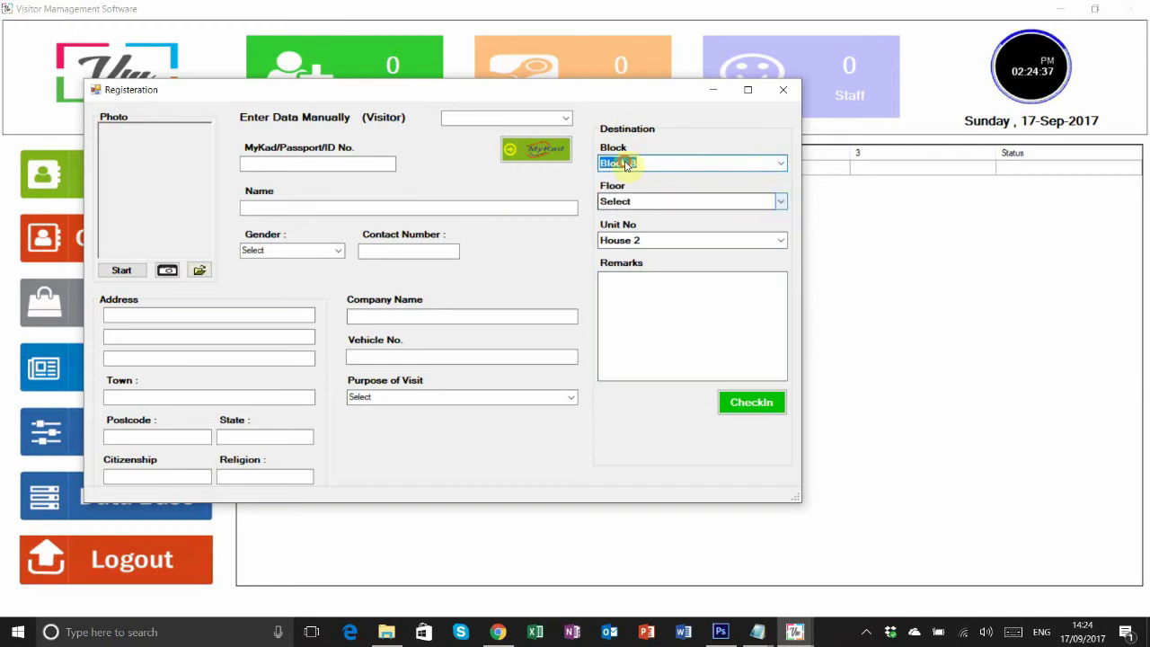
click(689, 201)
click(689, 219)
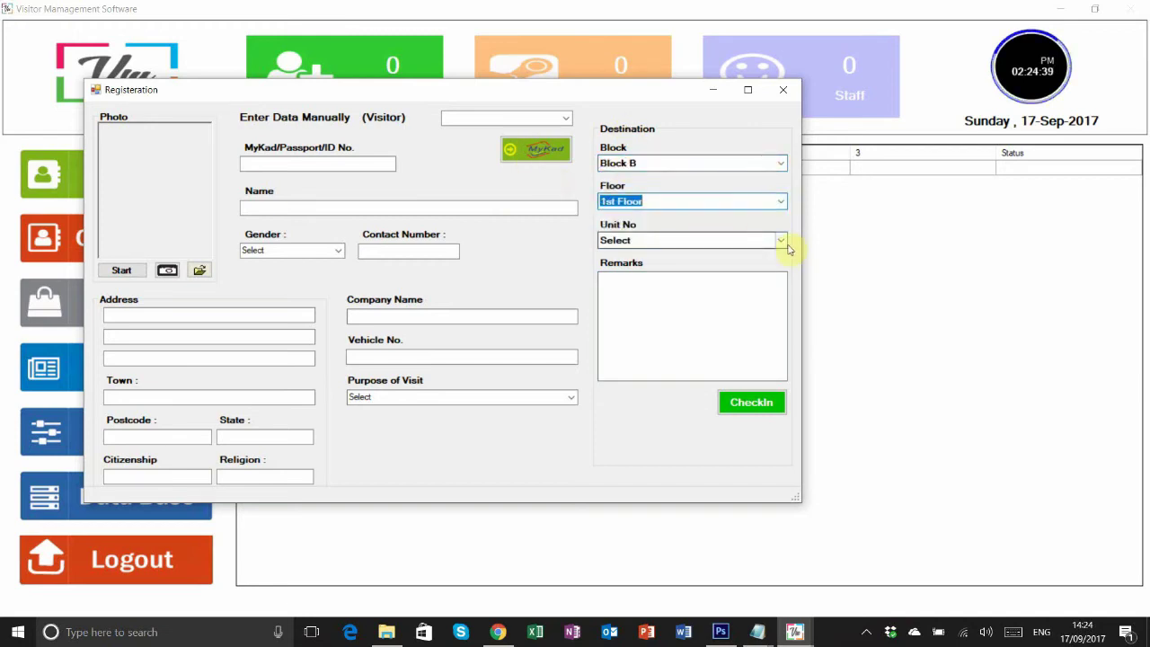
click(781, 240)
click(532, 216)
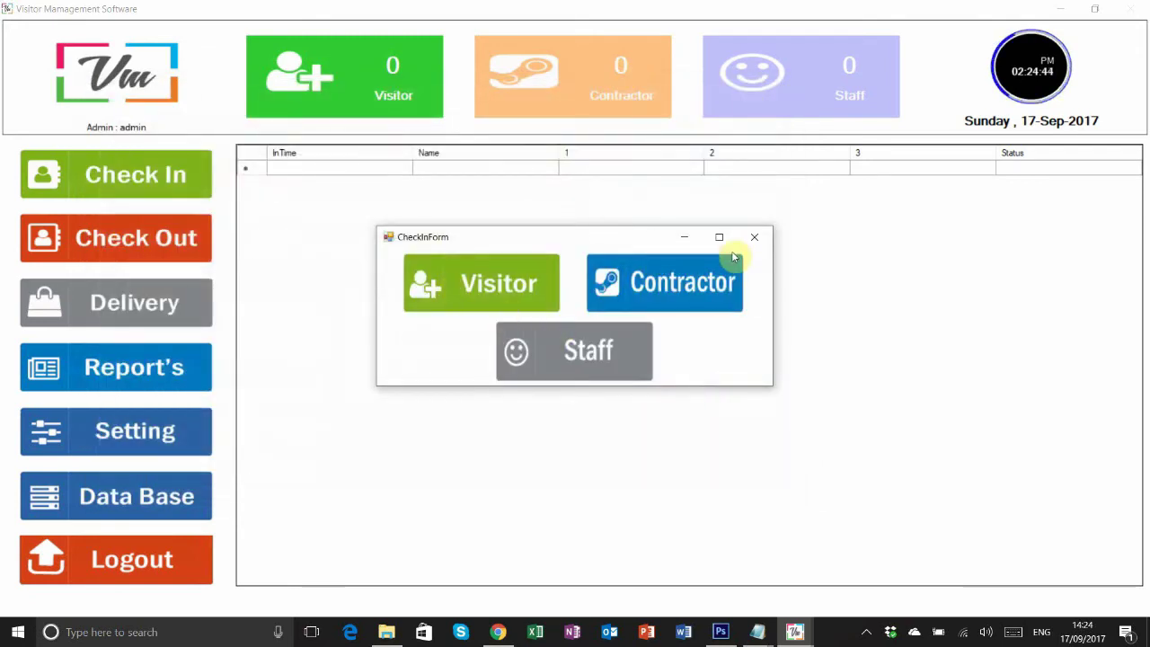
click(752, 237)
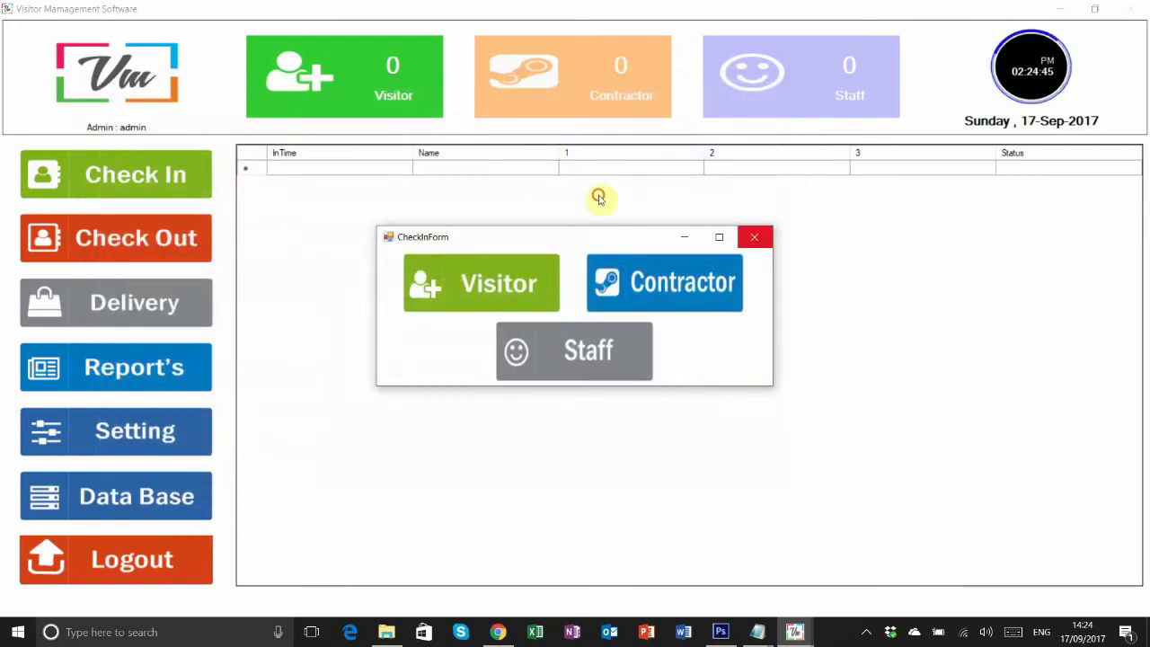
- Delete the placeholder Purpose 1–4 entries from the purpose-of-visit list
click(159, 445)
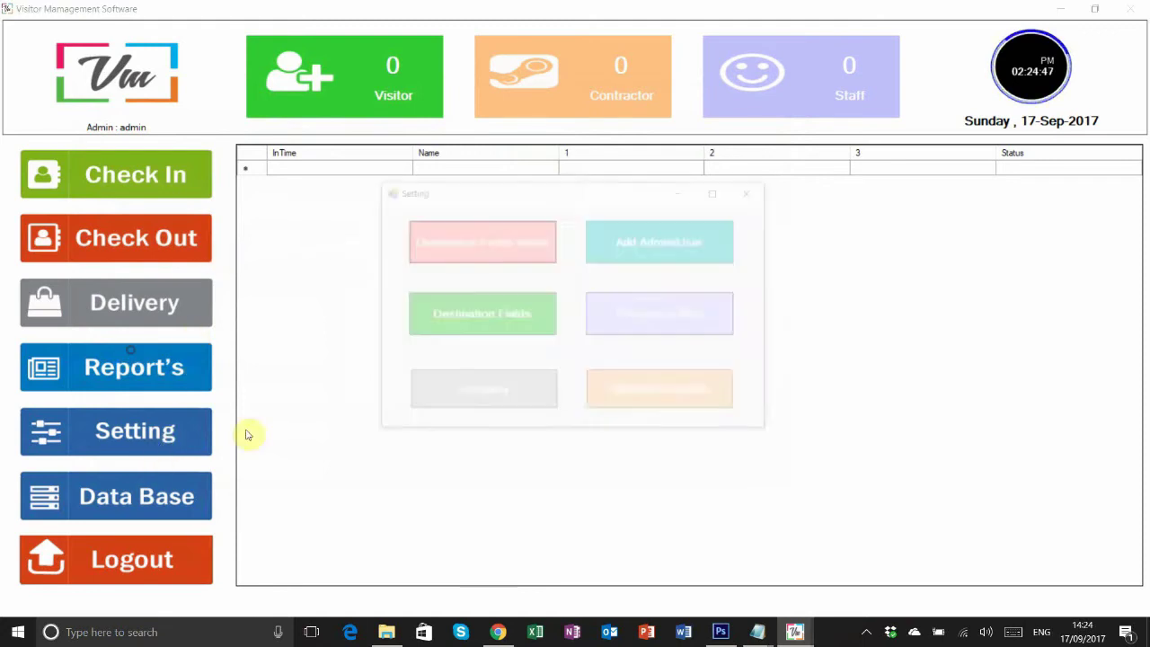
click(650, 332)
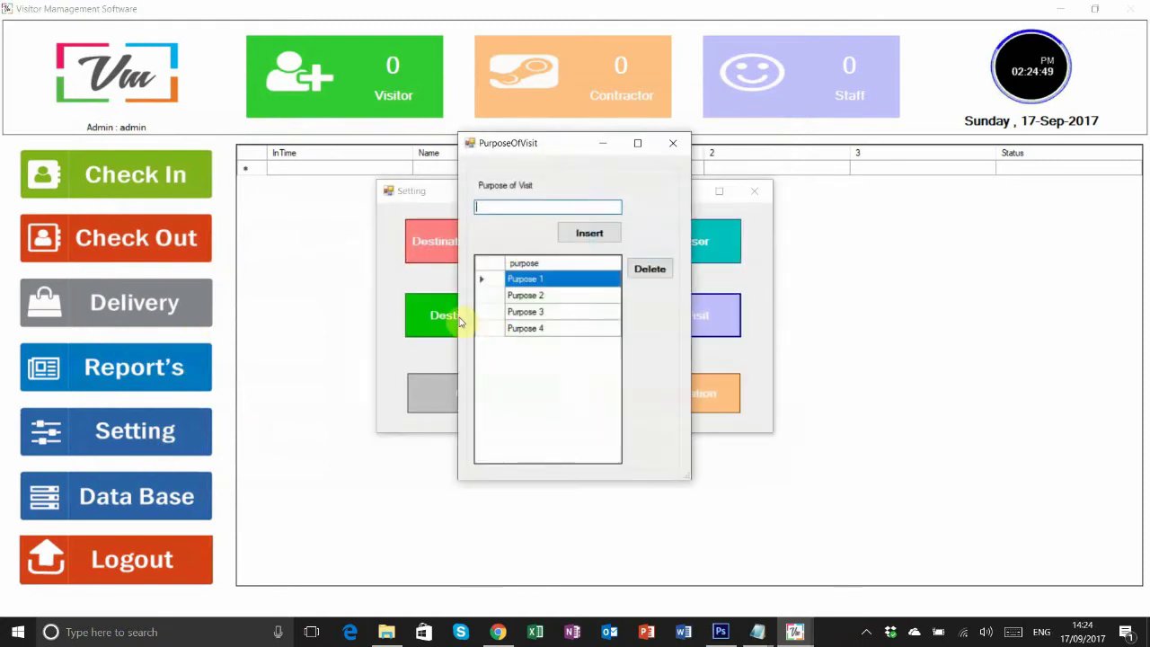
click(649, 268)
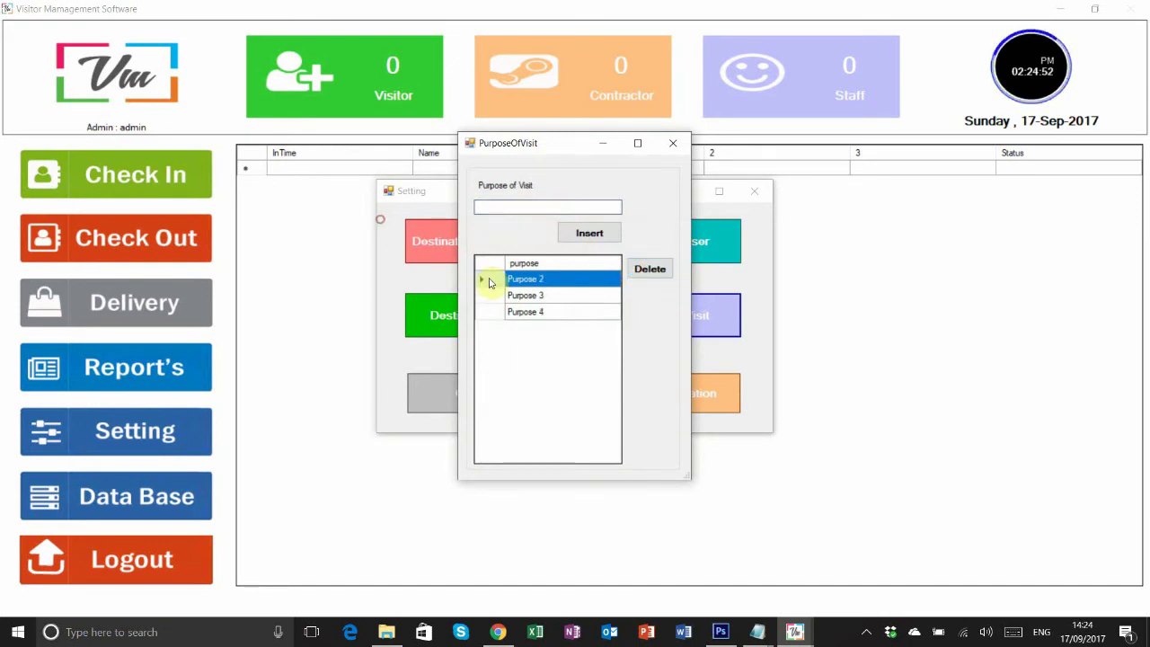
key(Return)
click(649, 272)
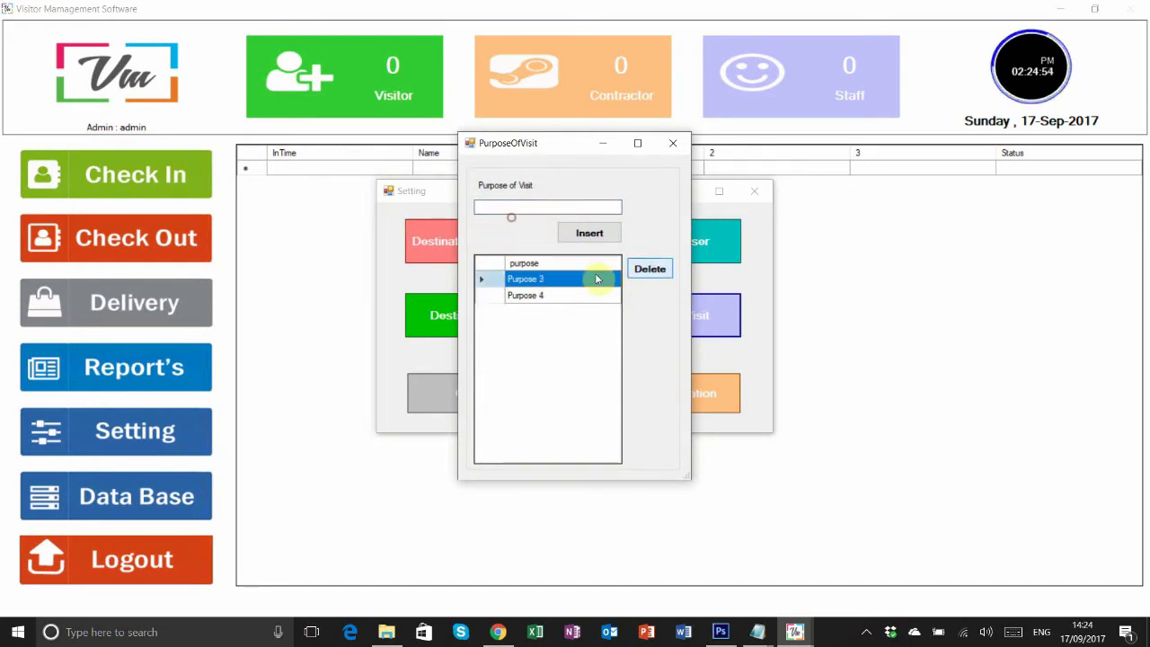
click(657, 277)
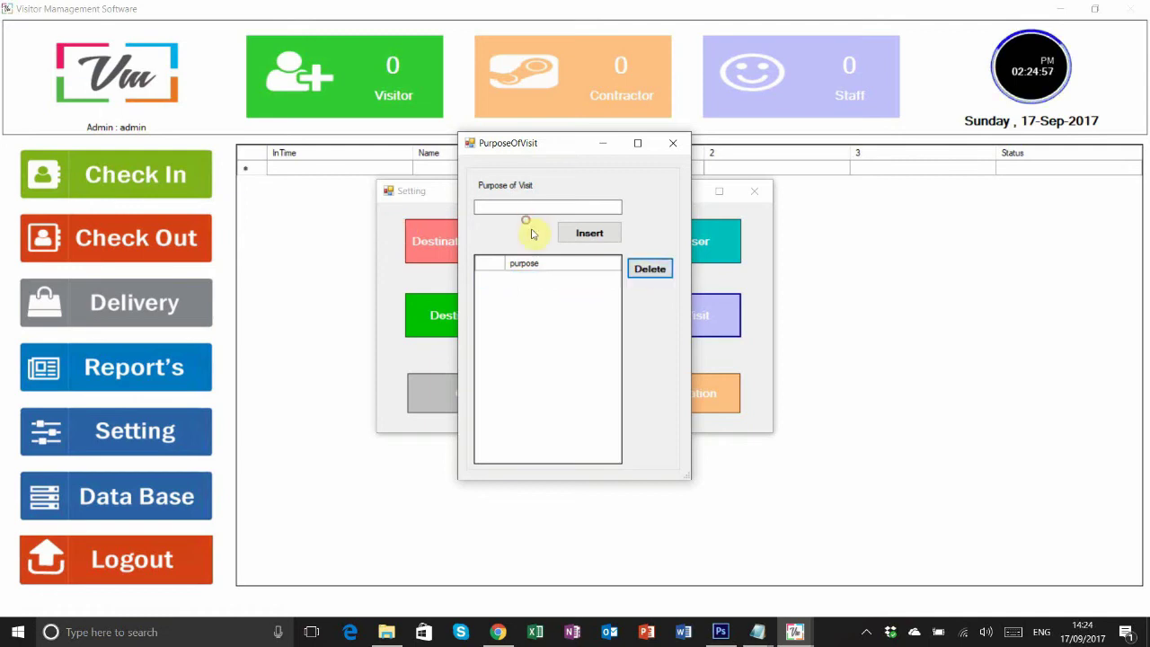
- Add Meeting and Ac Service as purposes of visit
click(521, 210)
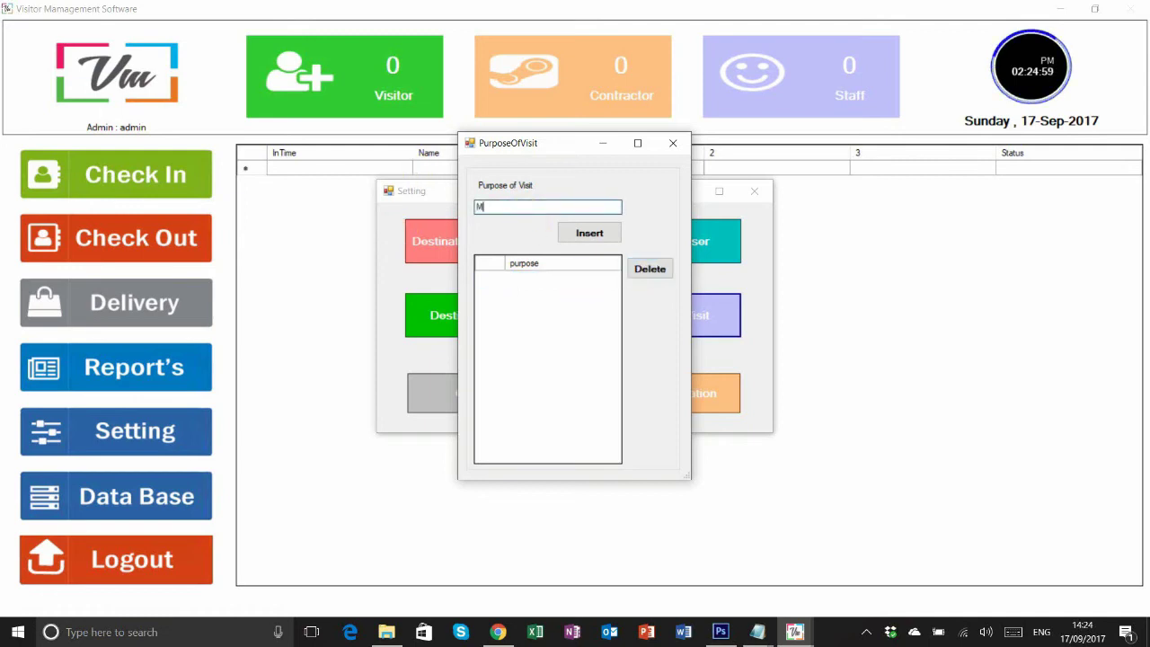
click(593, 235)
key(Return)
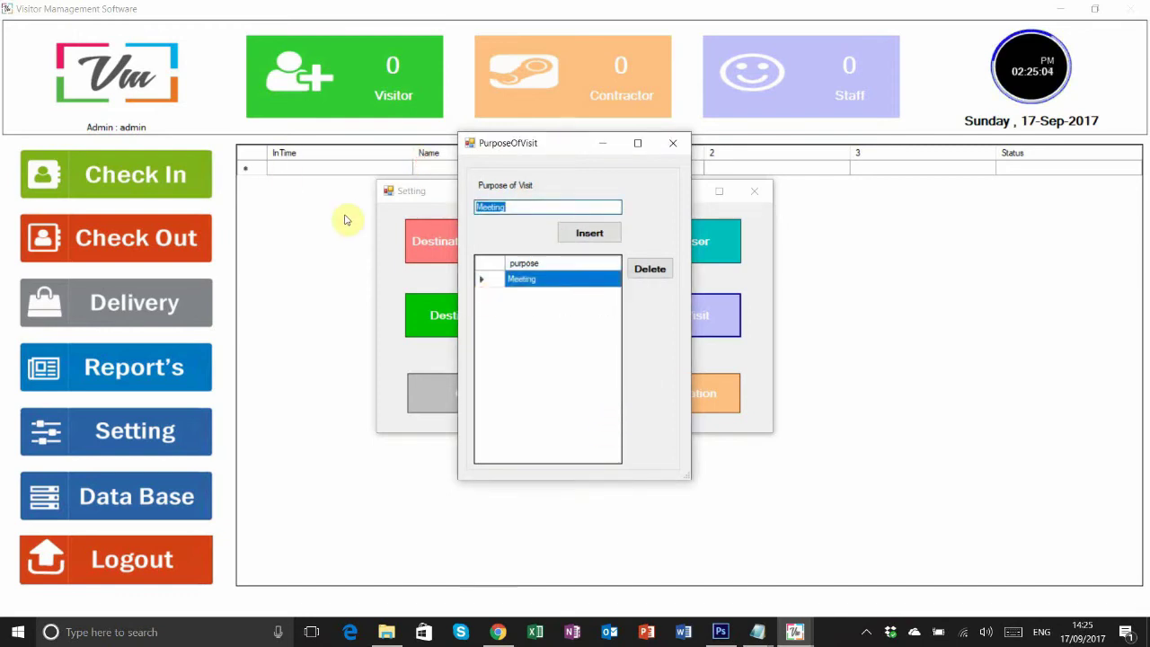
text(Ac Service)
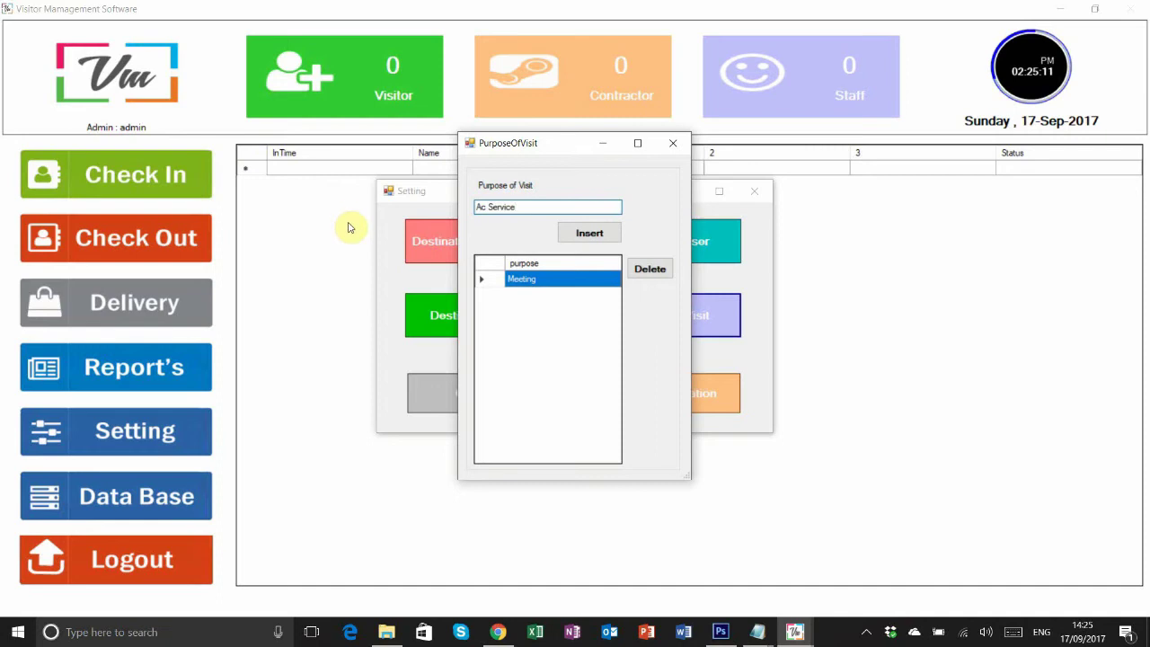
click(575, 232)
click(601, 363)
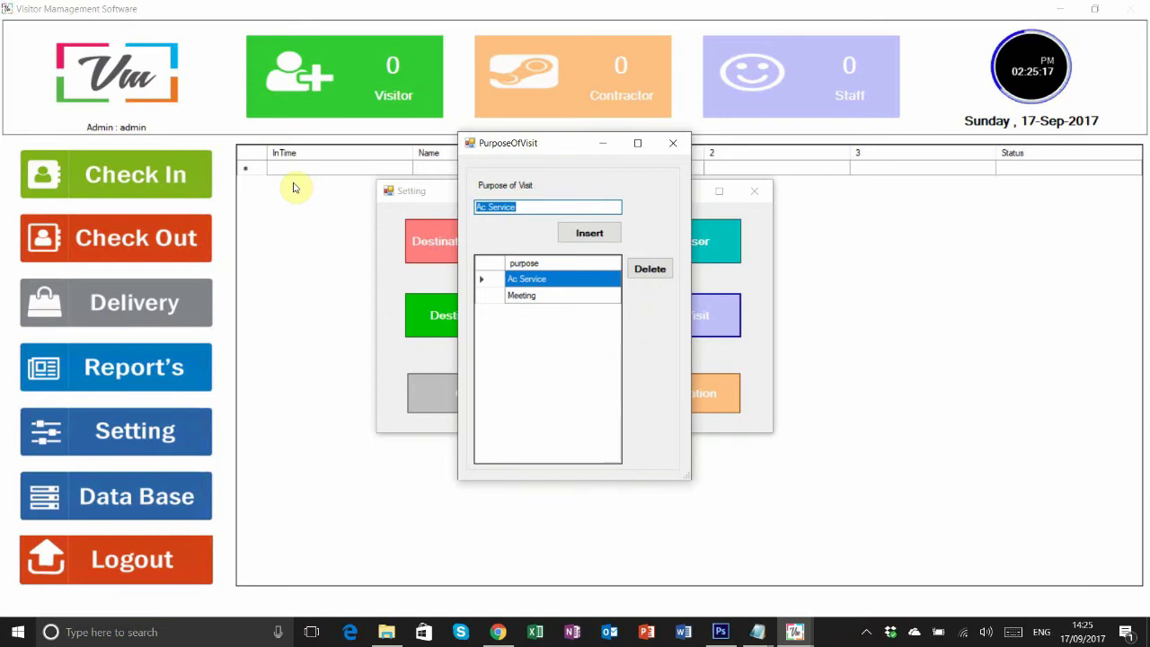
- Add Courier and Food Delvory as purposes, then close the purpose list
text(Courier)
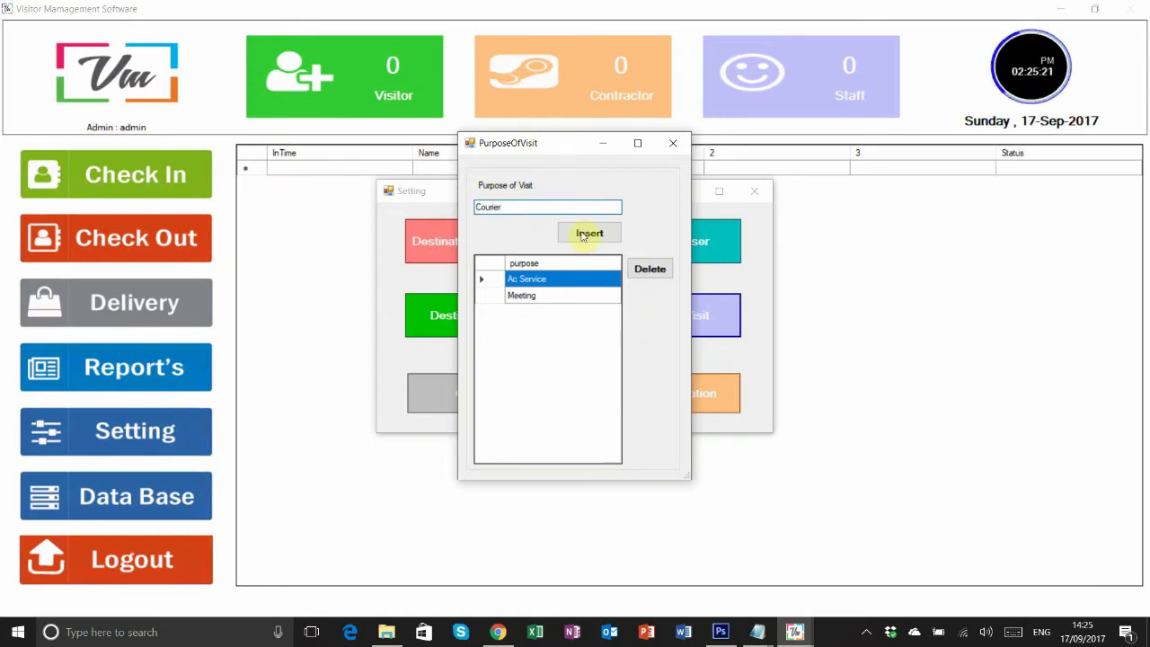
click(584, 235)
click(611, 362)
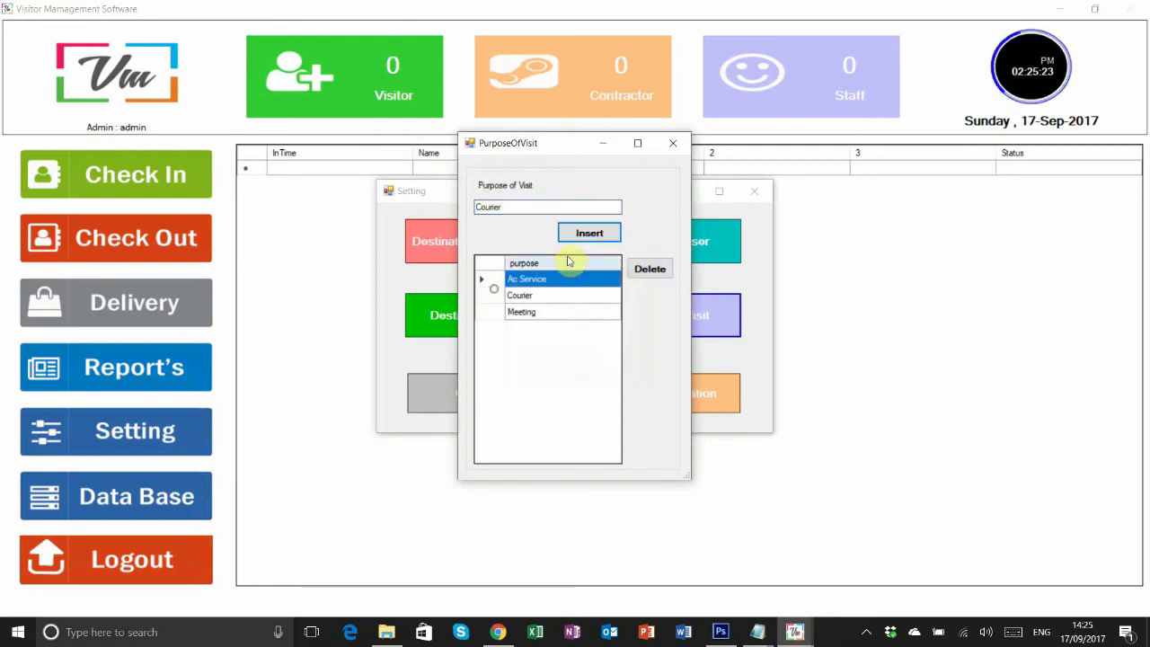
double_click(531, 208)
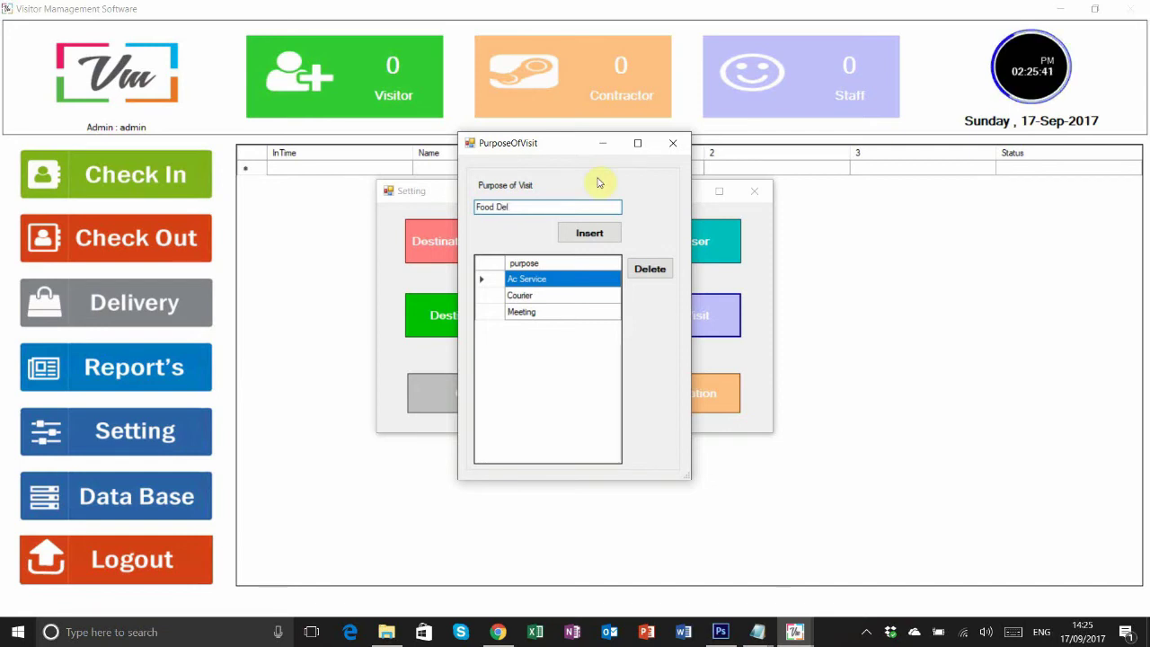
text(iv)
click(594, 237)
click(593, 364)
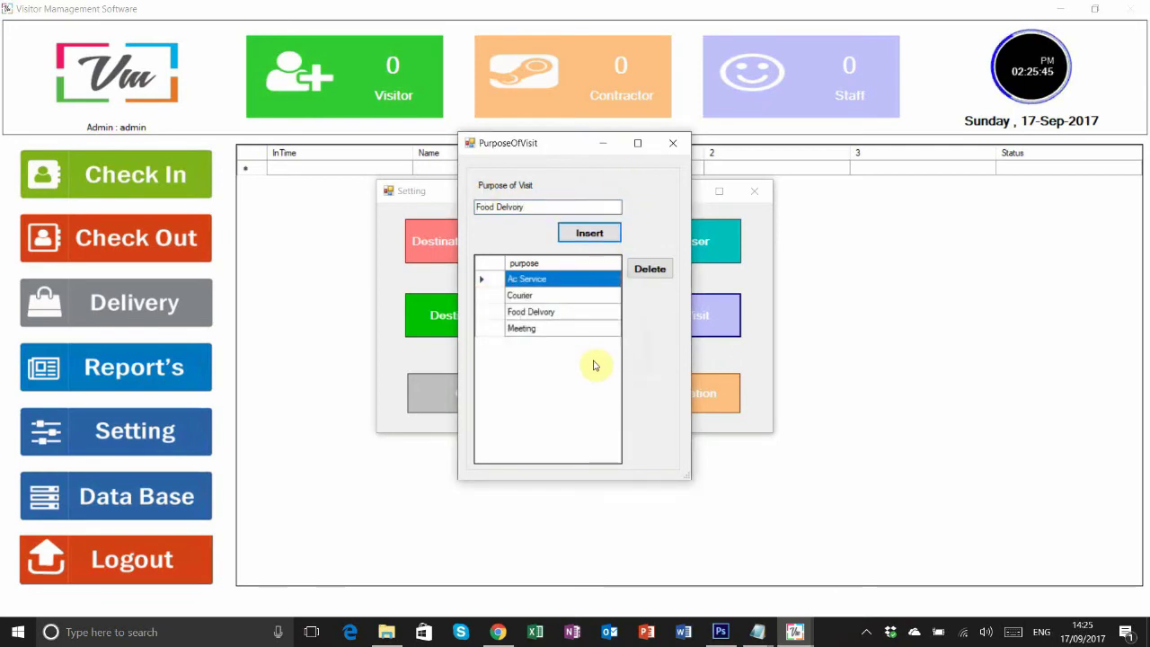
click(670, 149)
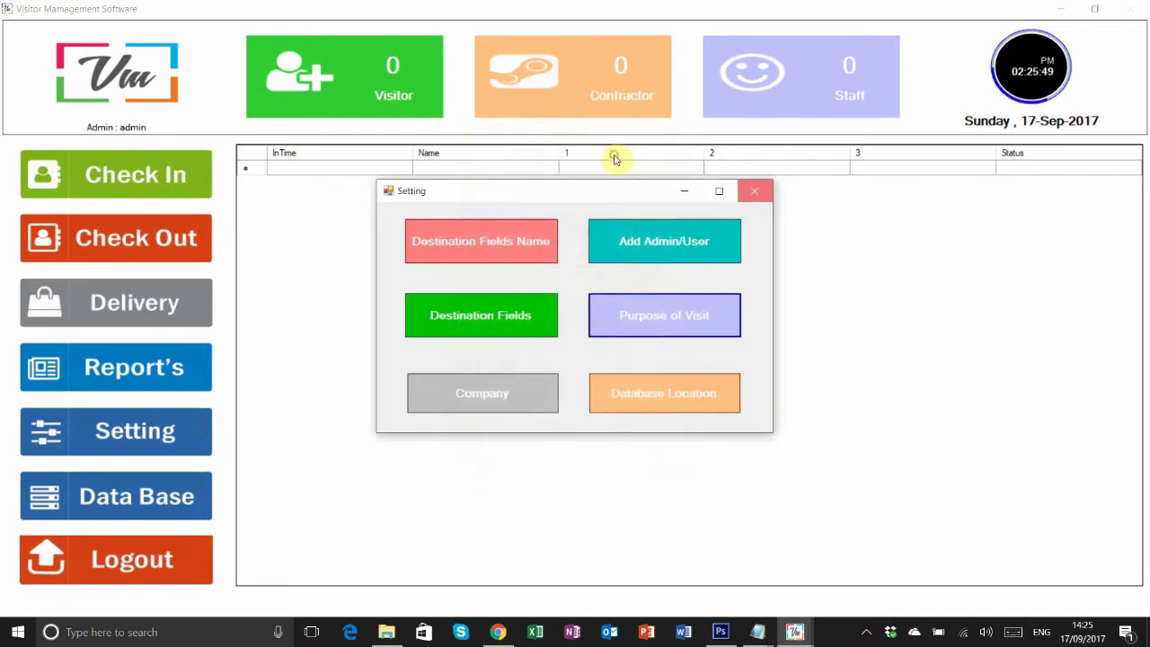
- Check that Ac Service, Courier, Food Delvory and Meeting appear as purposes on a visitor registration form
click(754, 191)
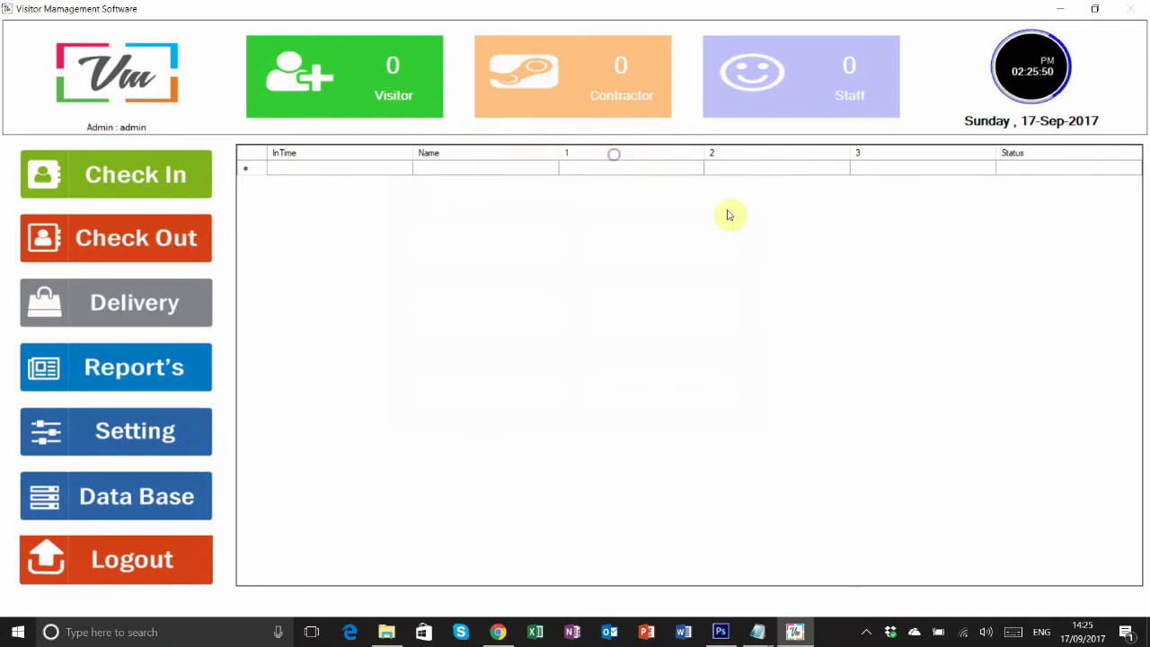
click(121, 155)
click(453, 278)
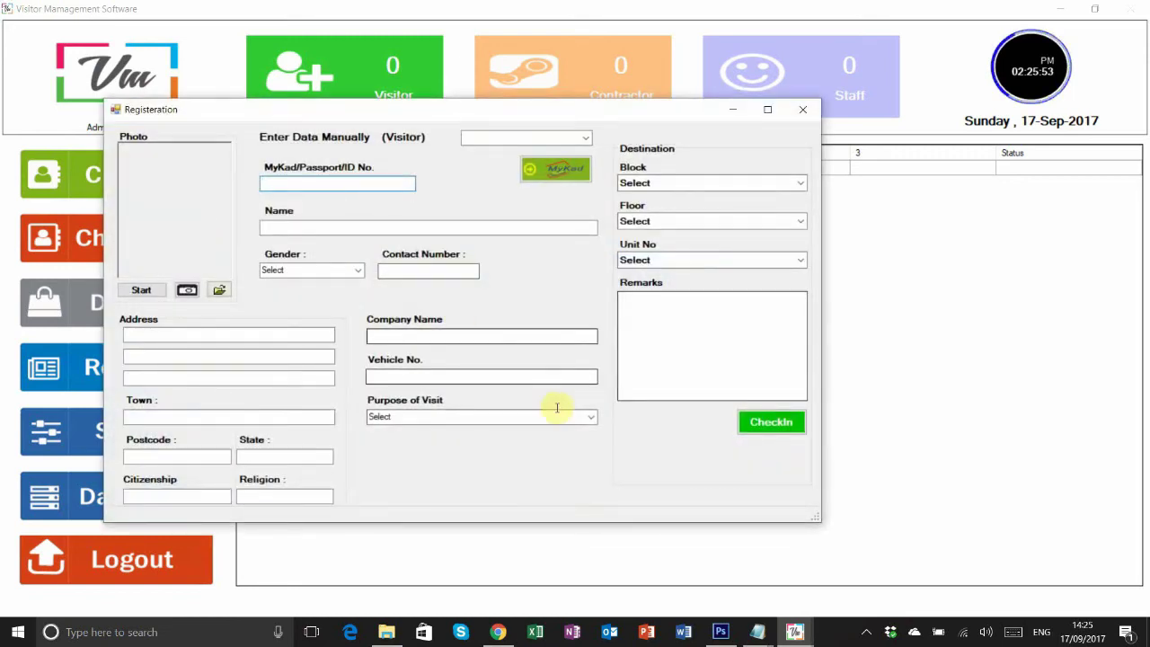
click(586, 416)
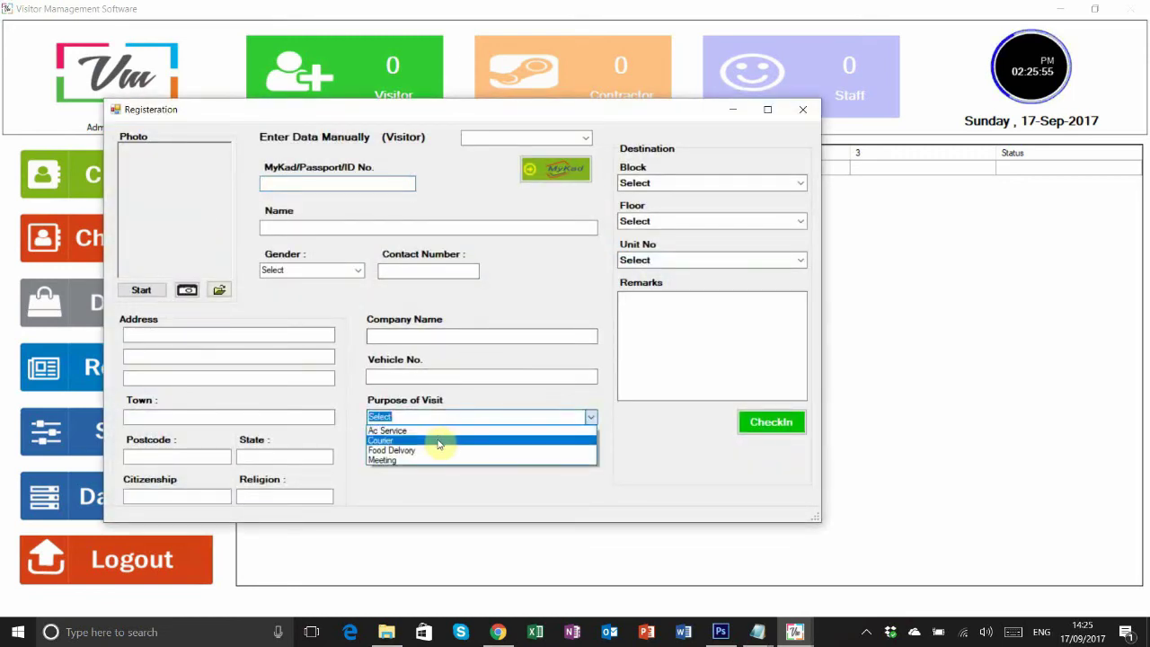
click(417, 492)
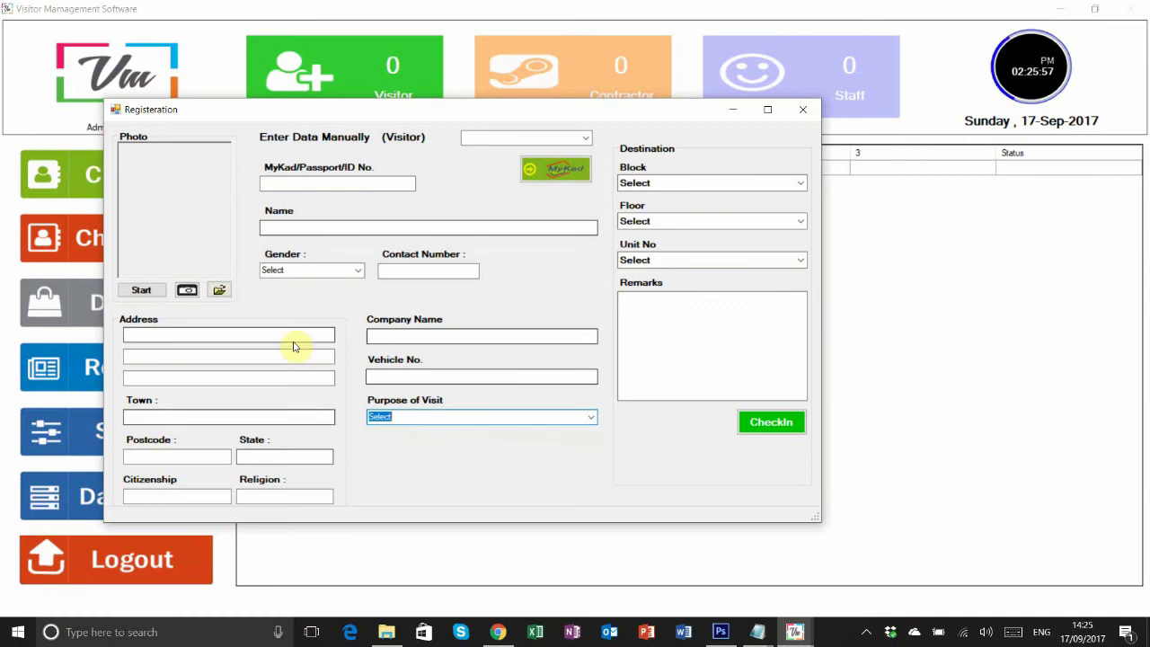
click(804, 109)
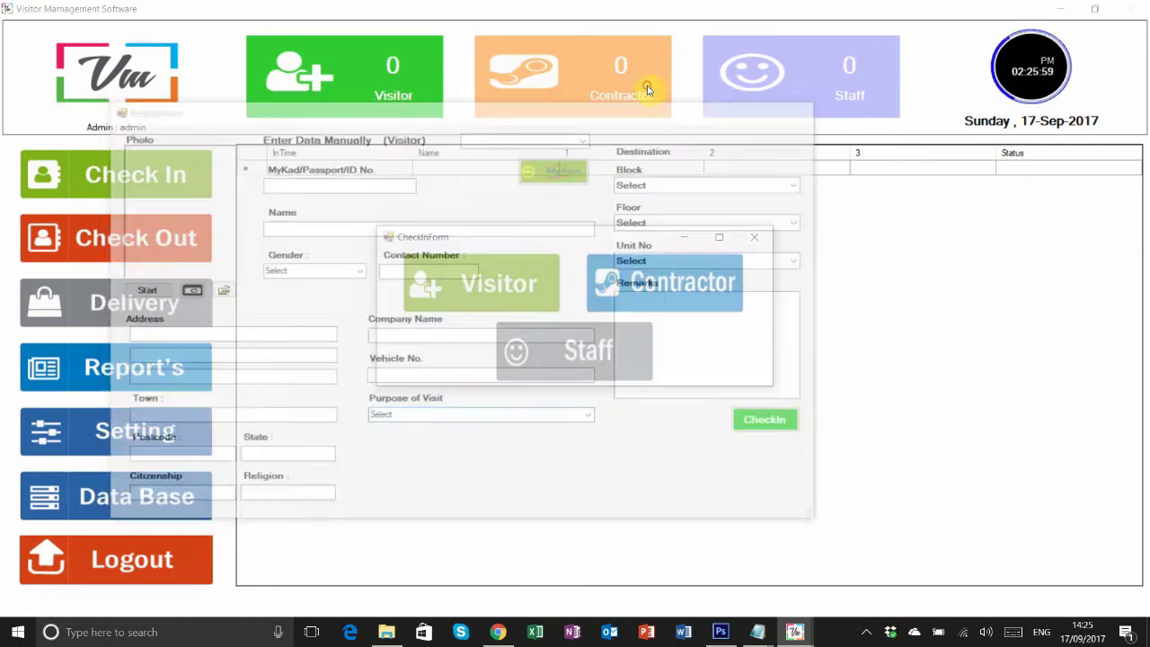
click(754, 238)
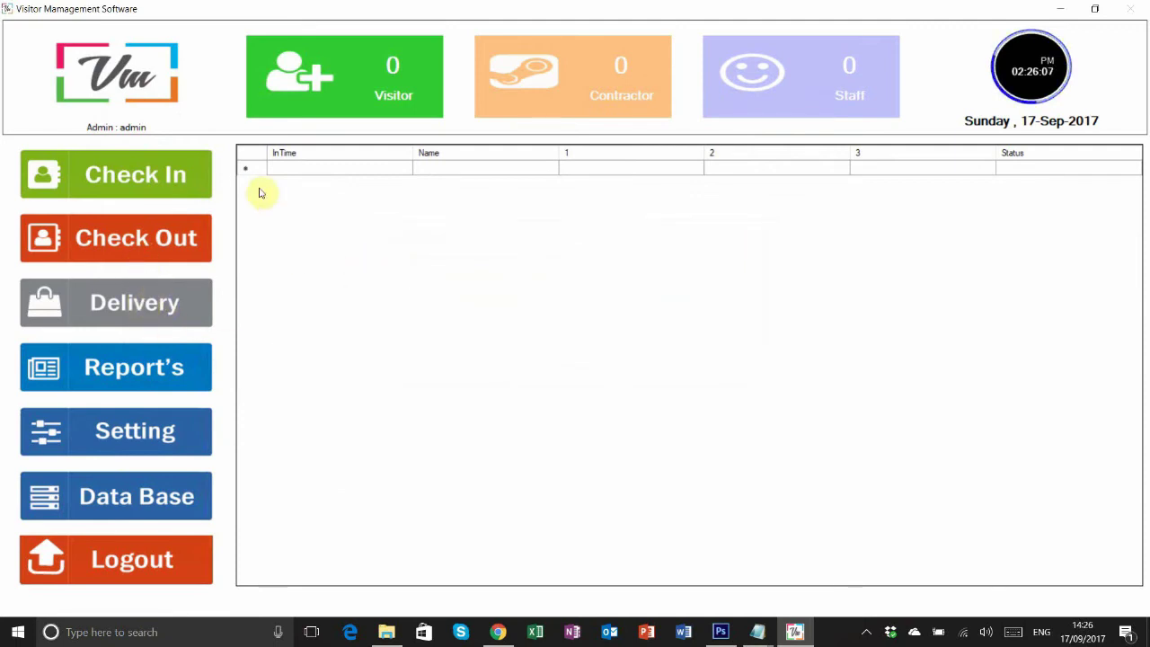
click(171, 183)
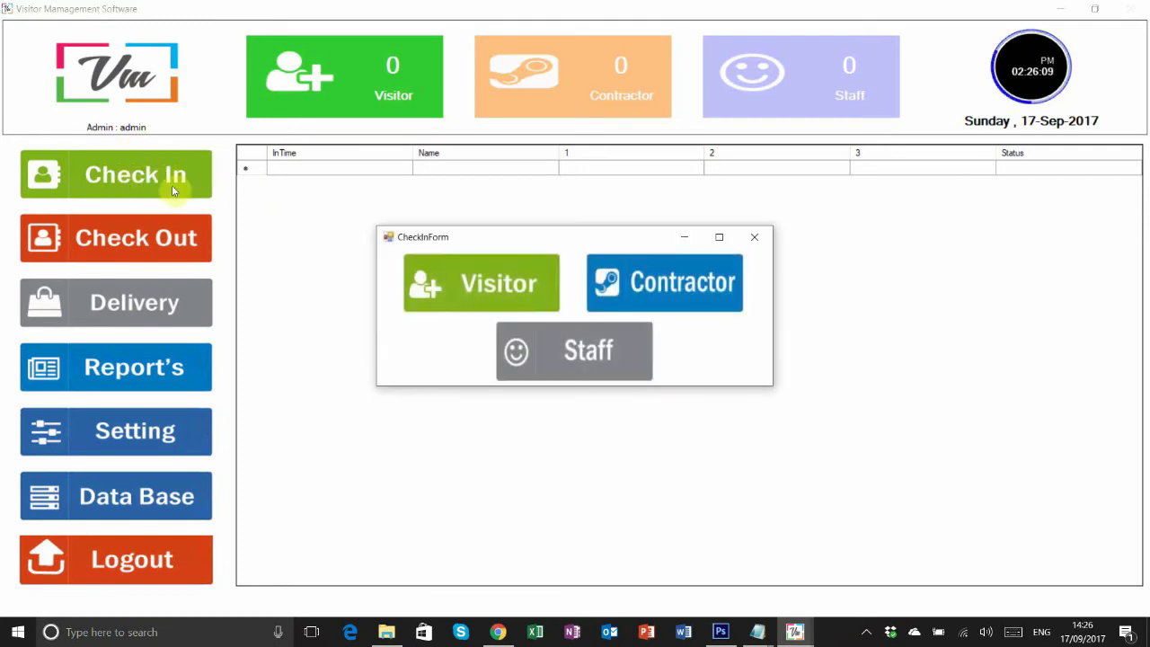
- Enter the visitor's ID and name, capture the photo, and set gender to Male
key(Return)
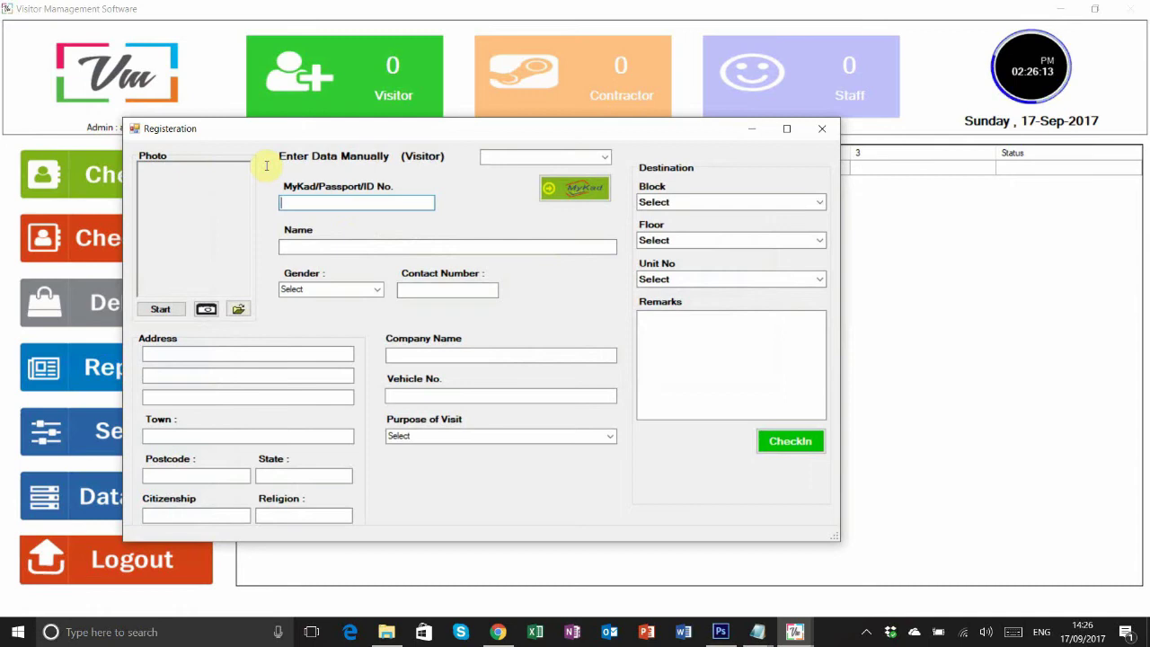
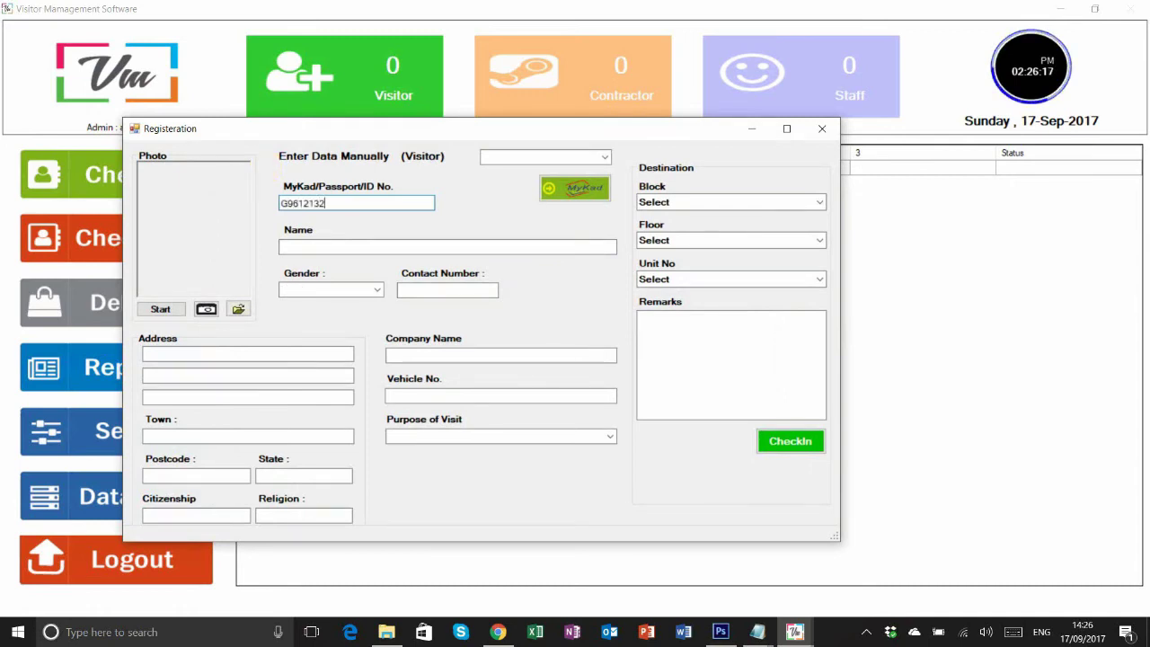
click(321, 249)
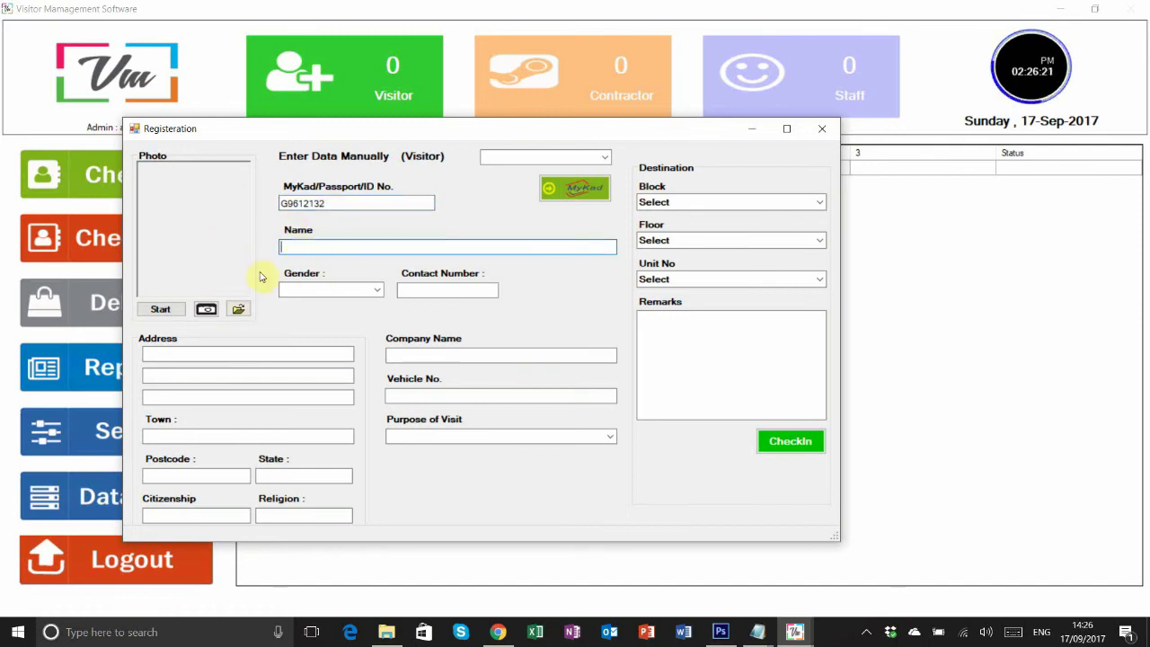
click(162, 309)
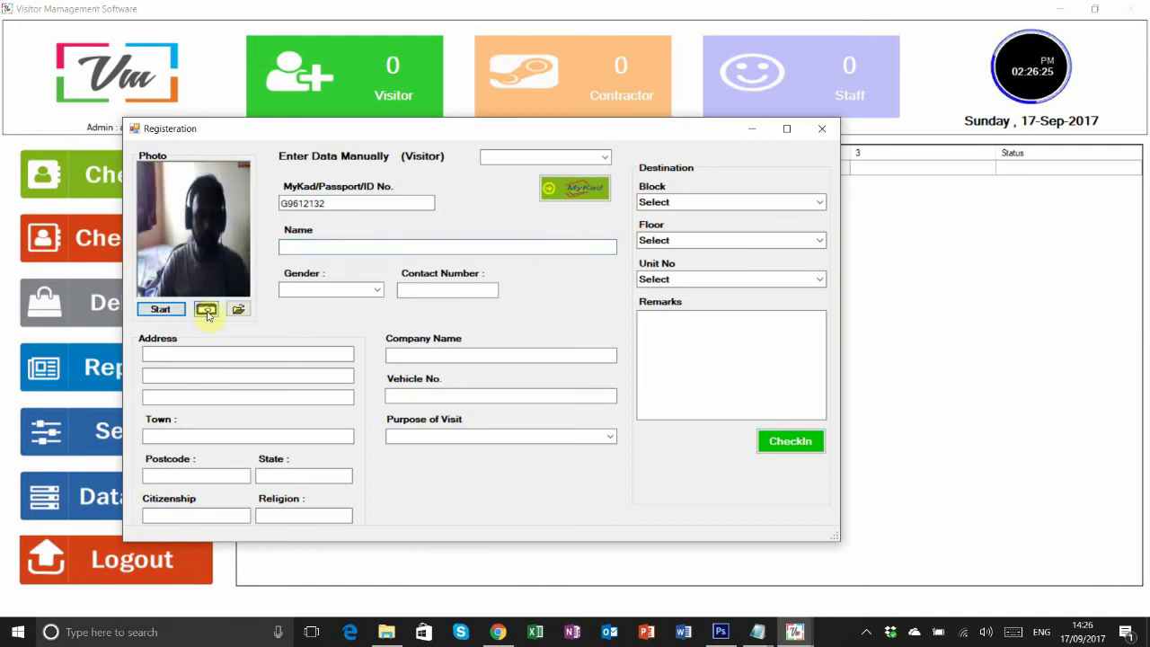
click(329, 248)
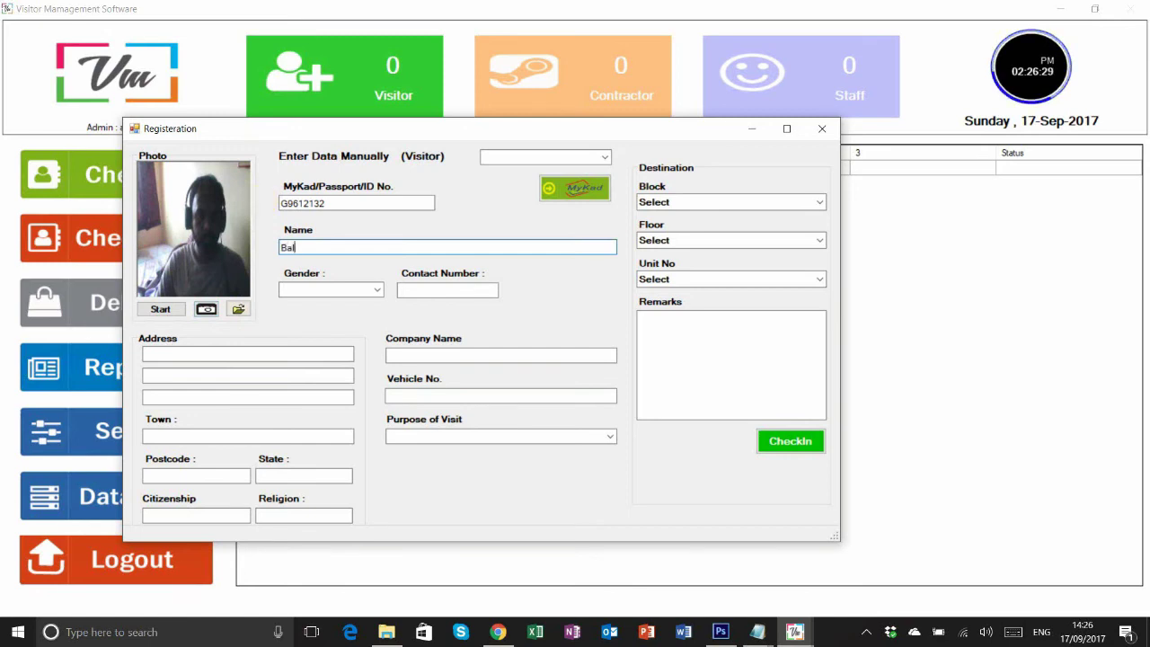
double_click(305, 248)
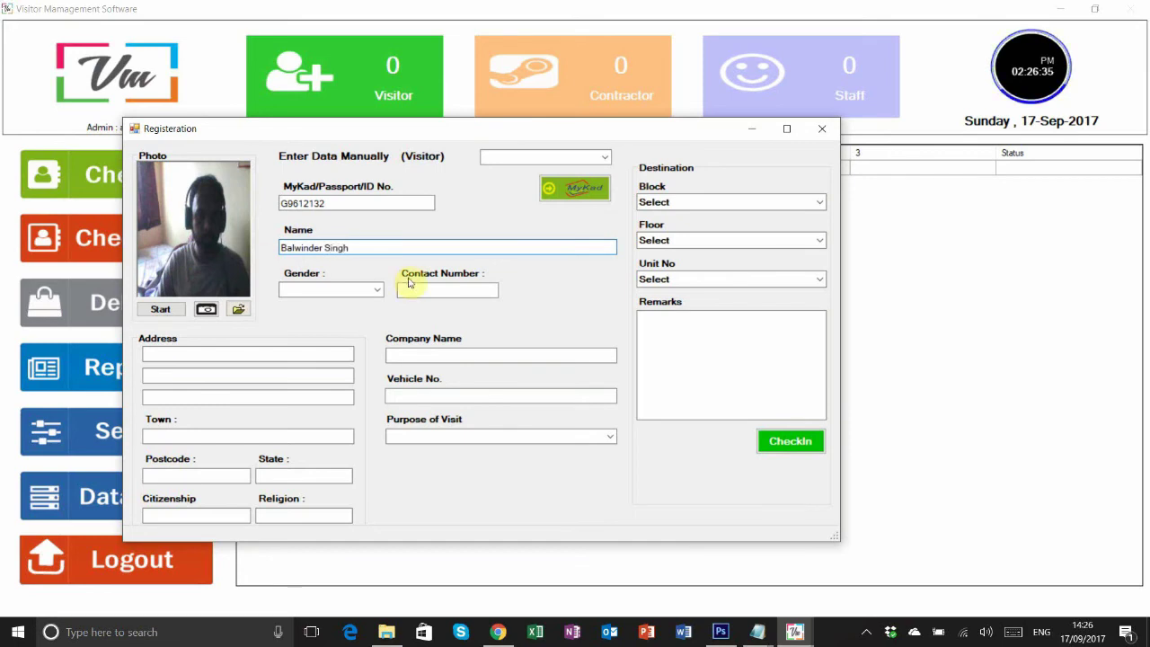
click(335, 289)
click(341, 306)
key(Tab)
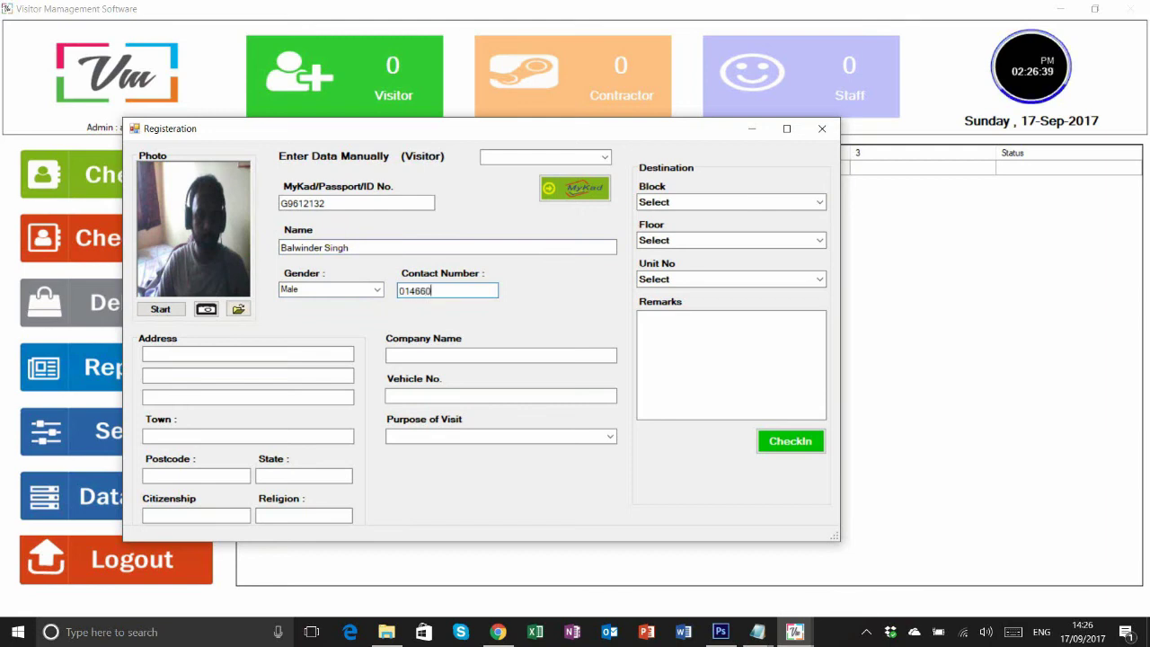
click(791, 359)
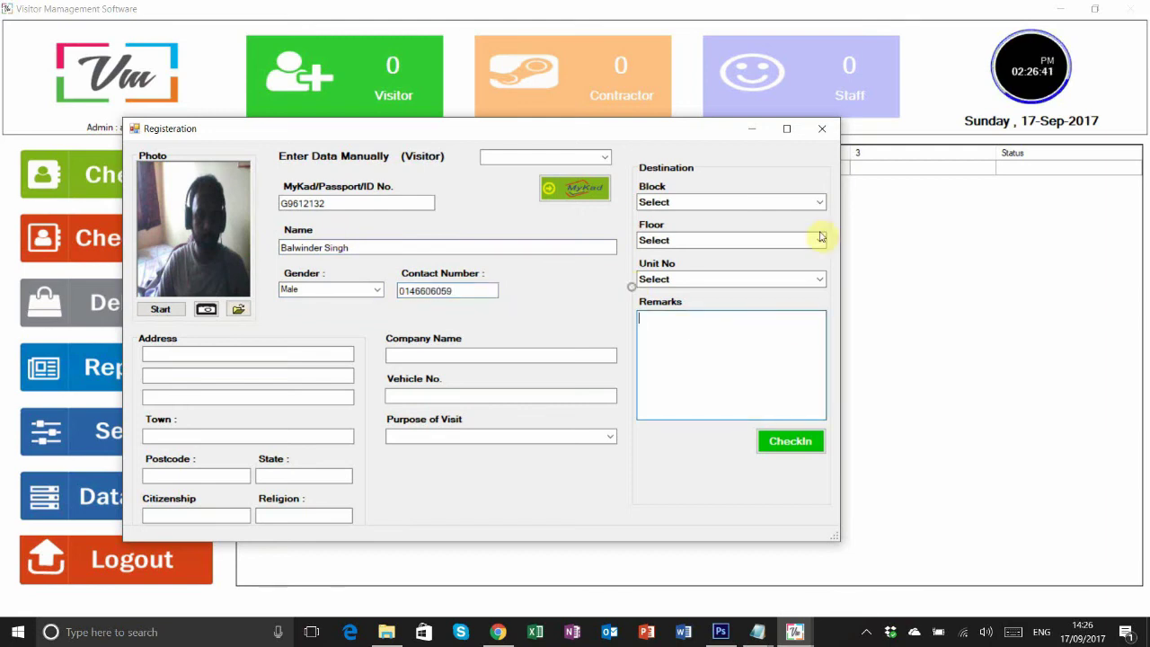
- Set the destination to Block B, 1st Floor, House 1
click(819, 203)
click(804, 223)
click(809, 239)
click(719, 257)
click(817, 279)
click(719, 299)
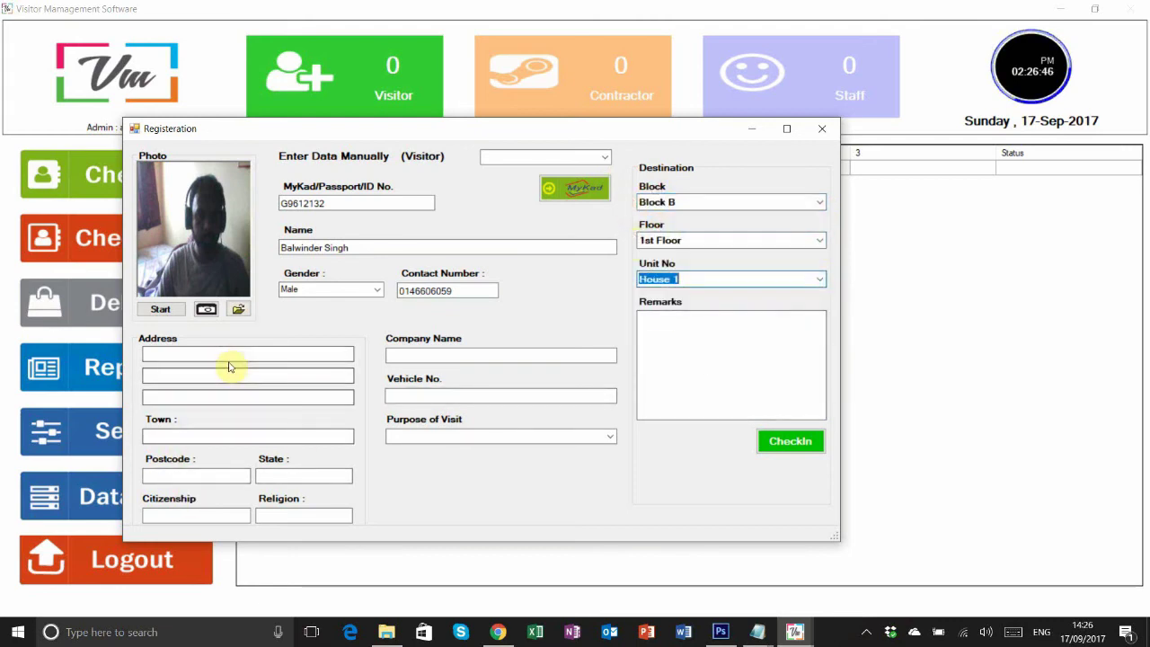
click(787, 445)
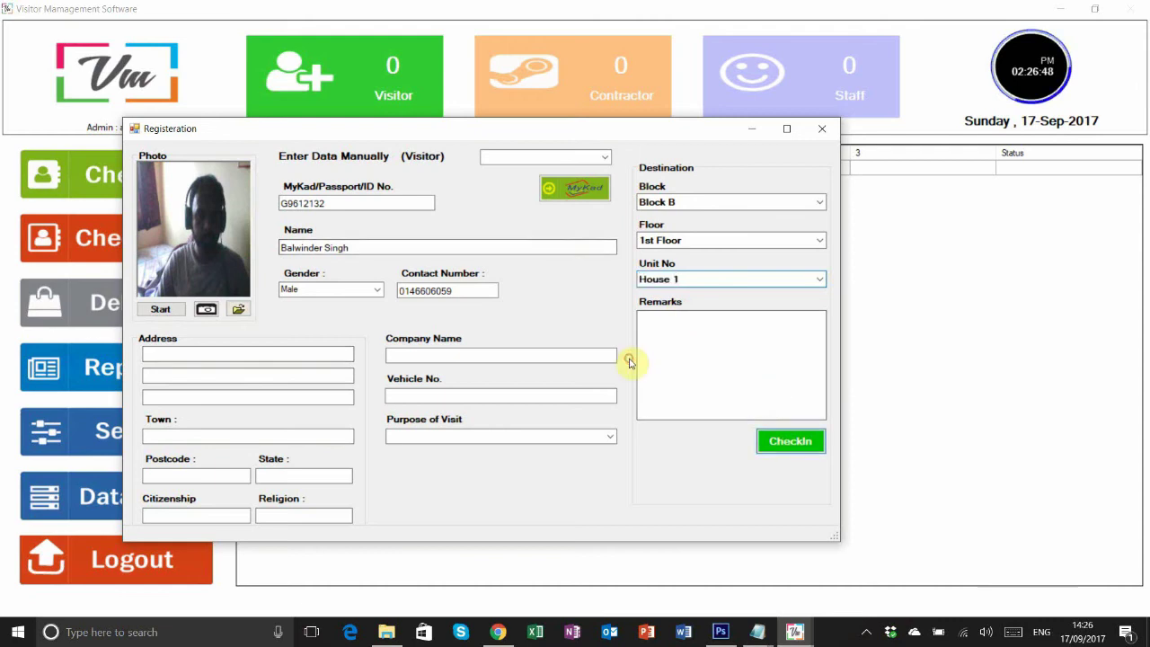
- Write 'Meeting' as the remark, choose Meeting as purpose, and submit the check-in
click(644, 361)
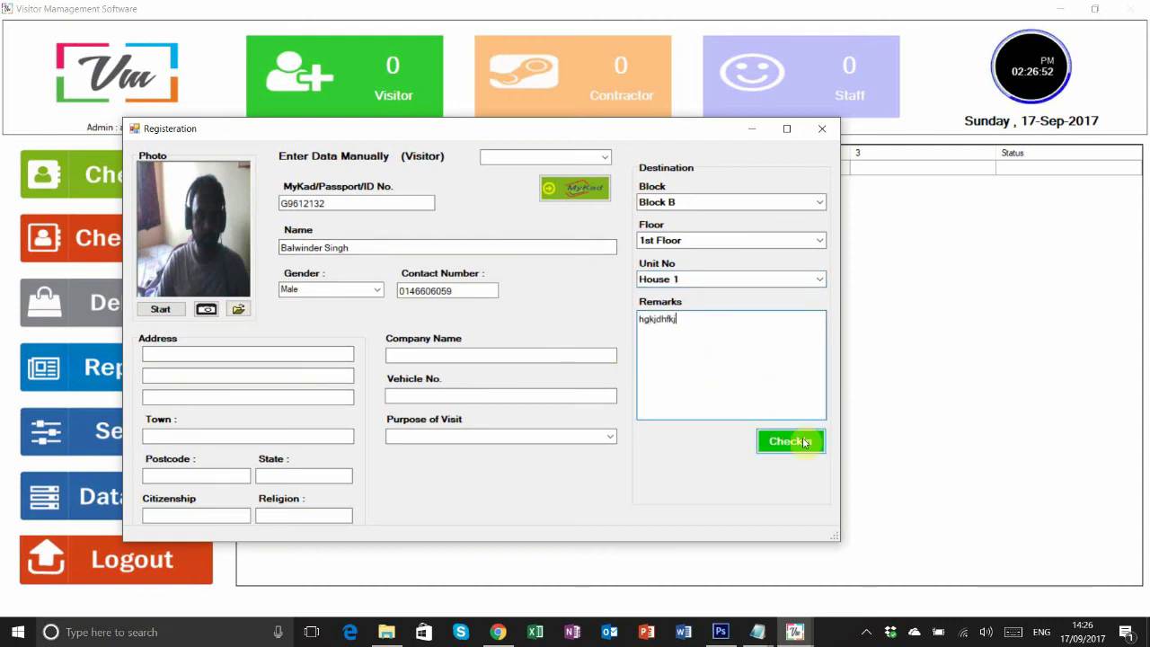
key(ctrl+a)
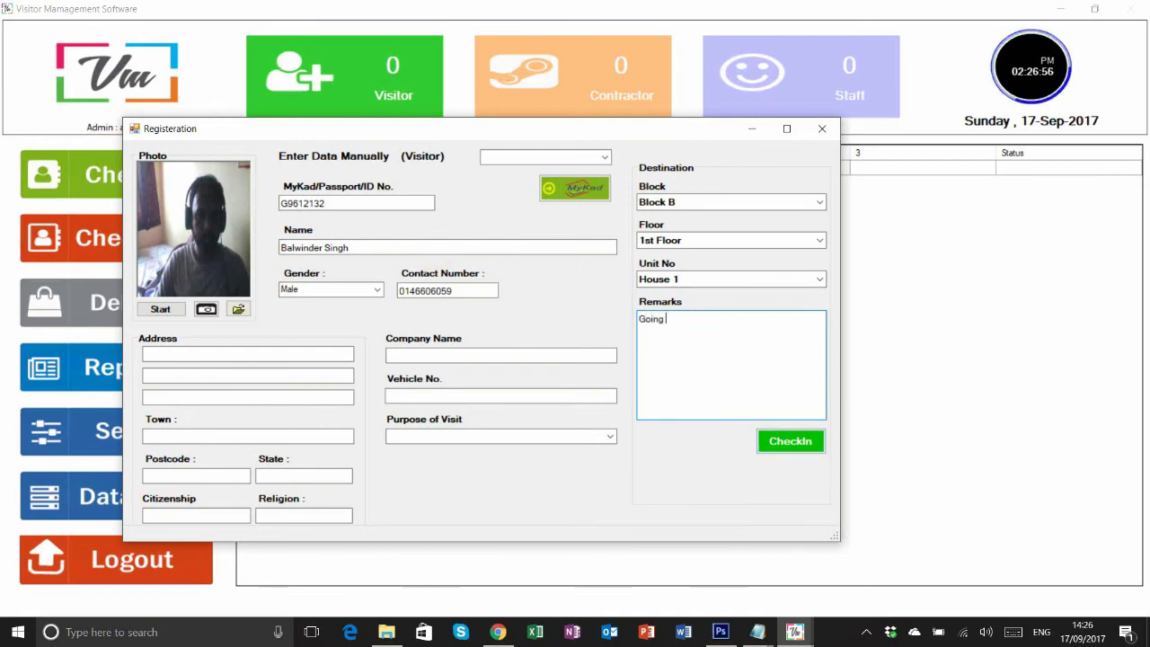
key(BackSpace)
text(Meeting)
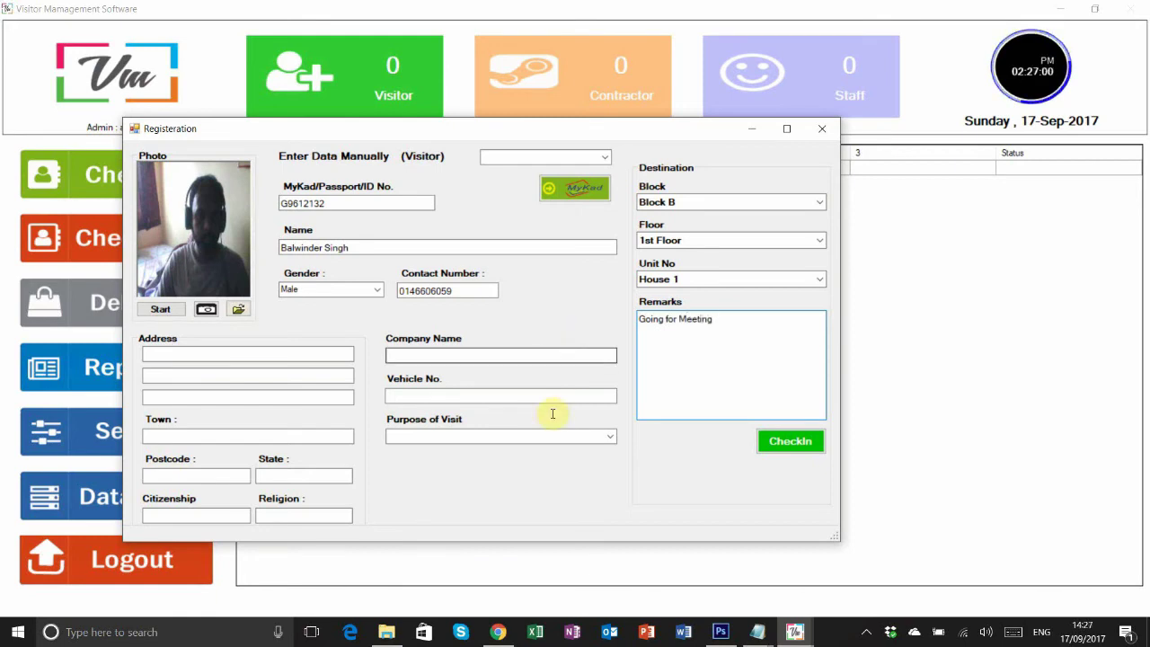
click(609, 437)
click(402, 479)
click(626, 356)
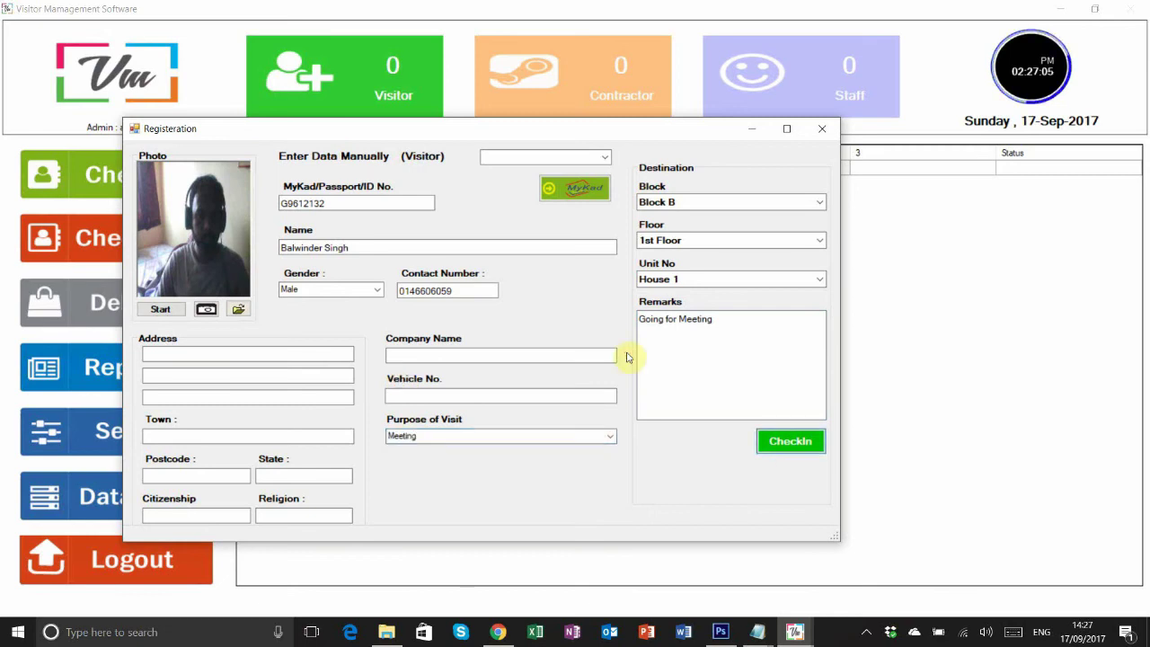
key(Return)
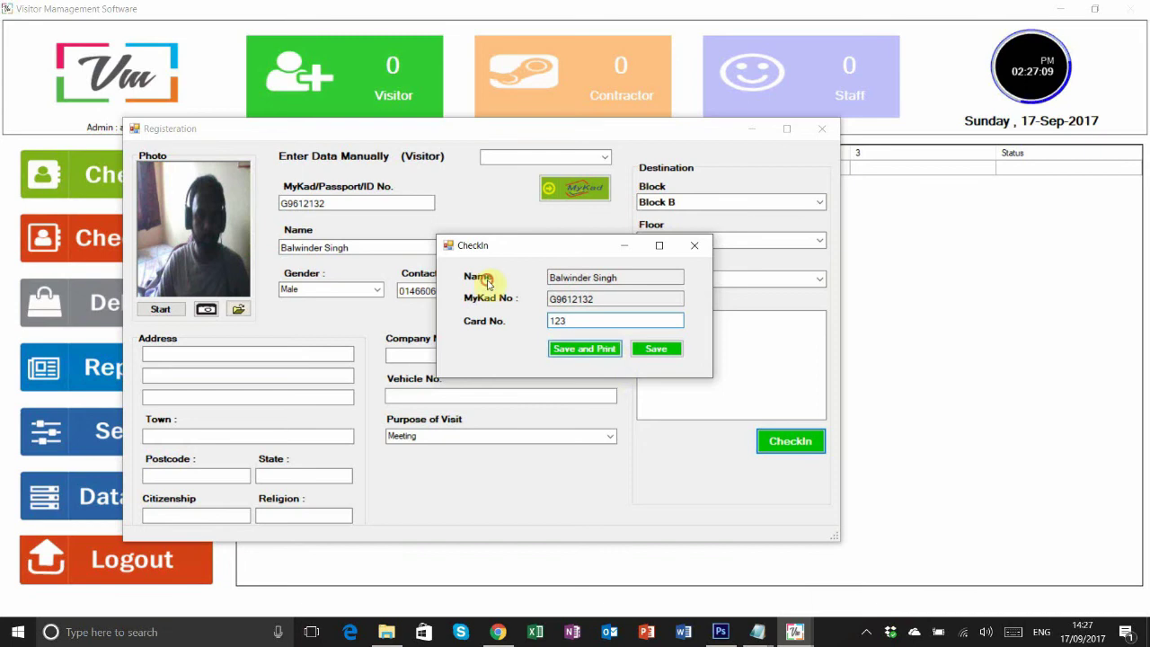
- Save the card-123 check-in, close the visitor pass and chooser, and confirm the IN status
key(Return)
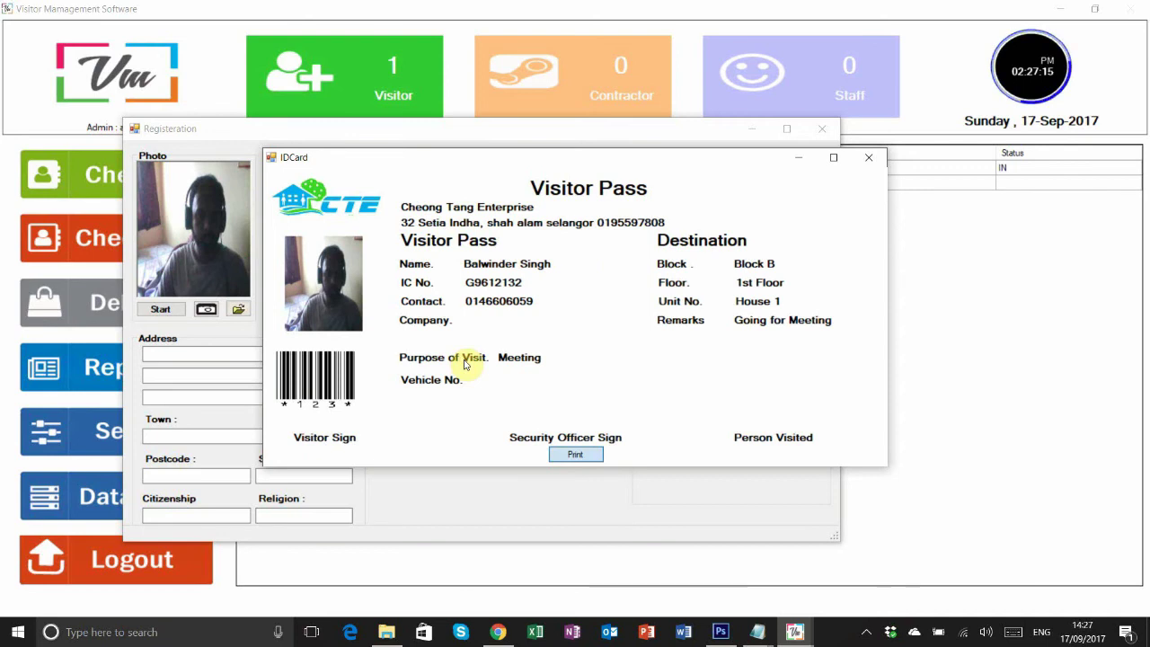
click(869, 157)
click(755, 236)
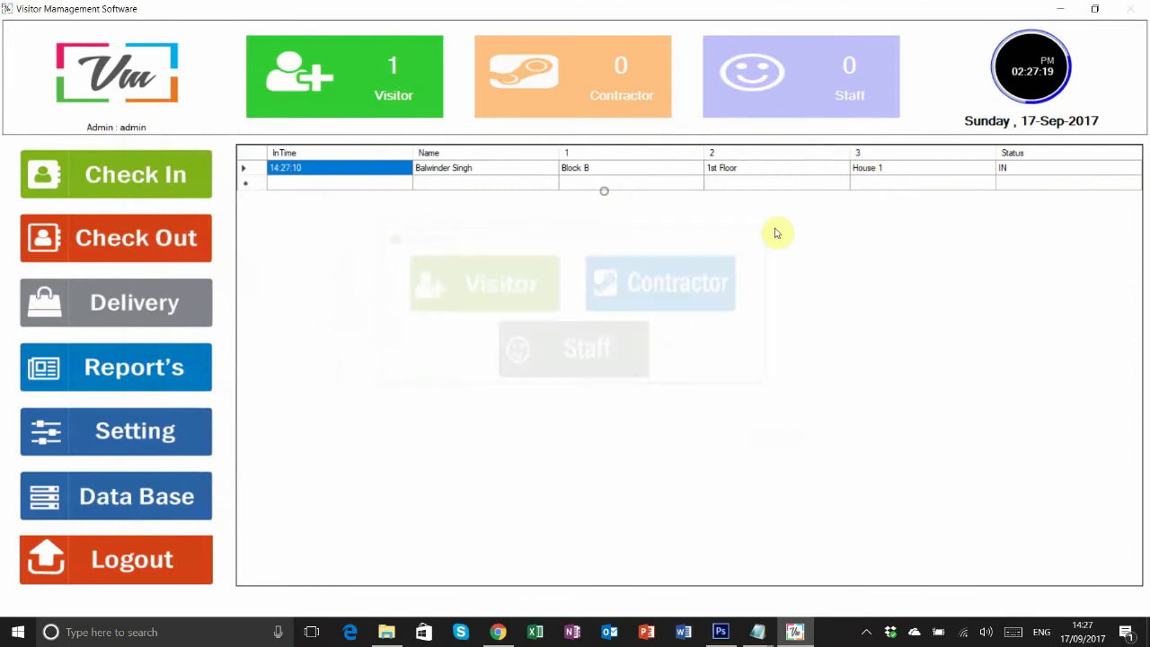
click(1024, 169)
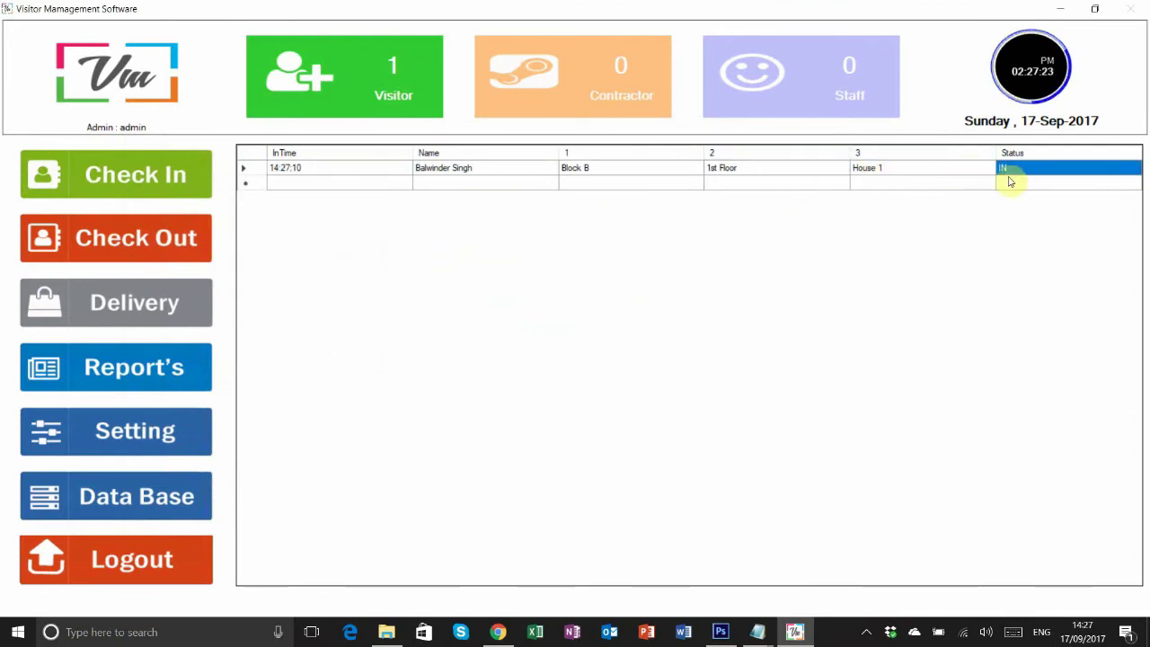
click(179, 235)
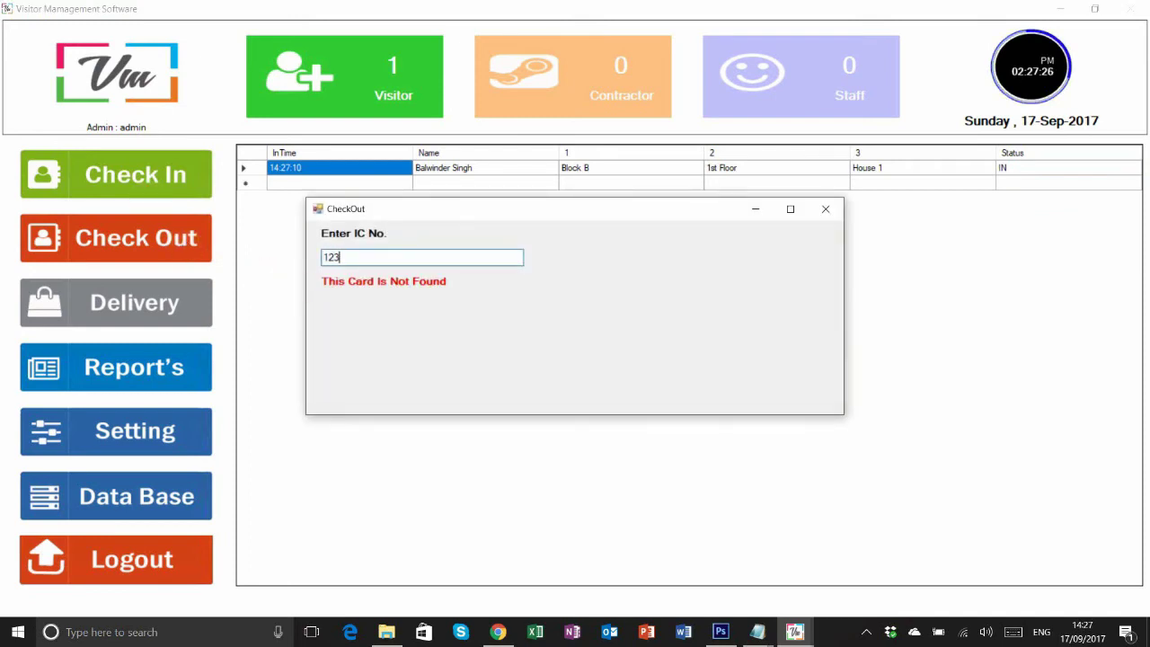
- Close the check-out window and review the log's check-in times and OUT status
click(827, 209)
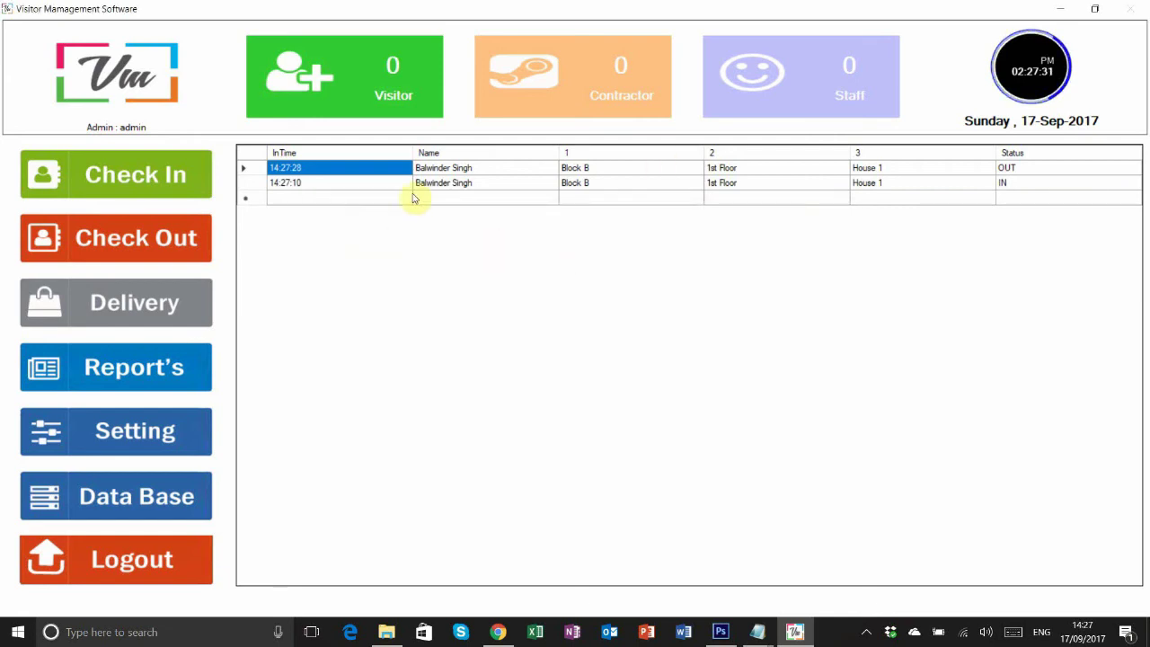
click(437, 184)
click(1042, 170)
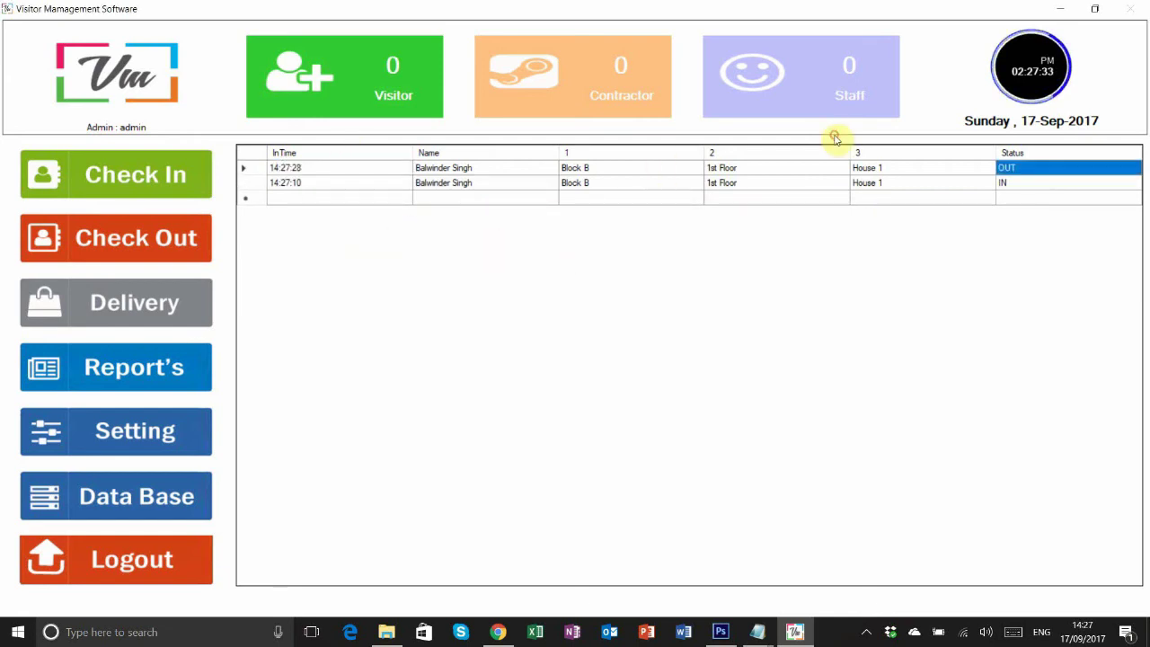
click(272, 167)
click(297, 183)
click(301, 169)
click(1027, 170)
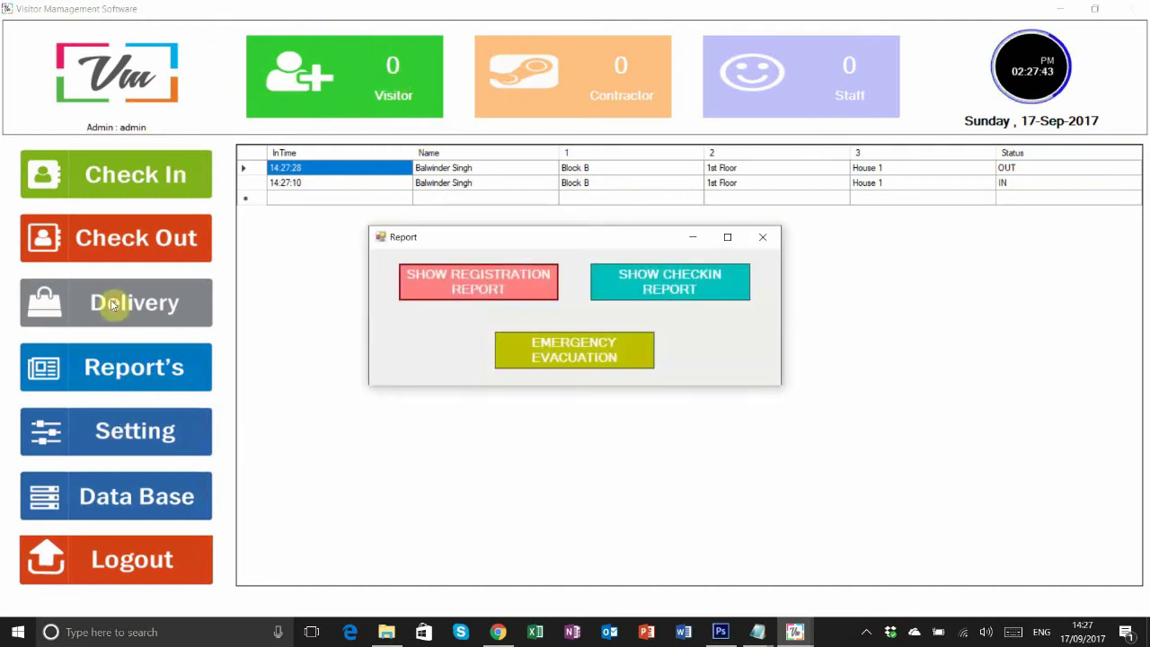
- Blacklist the second visitor from the registration report and acknowledge the confirmation
click(423, 286)
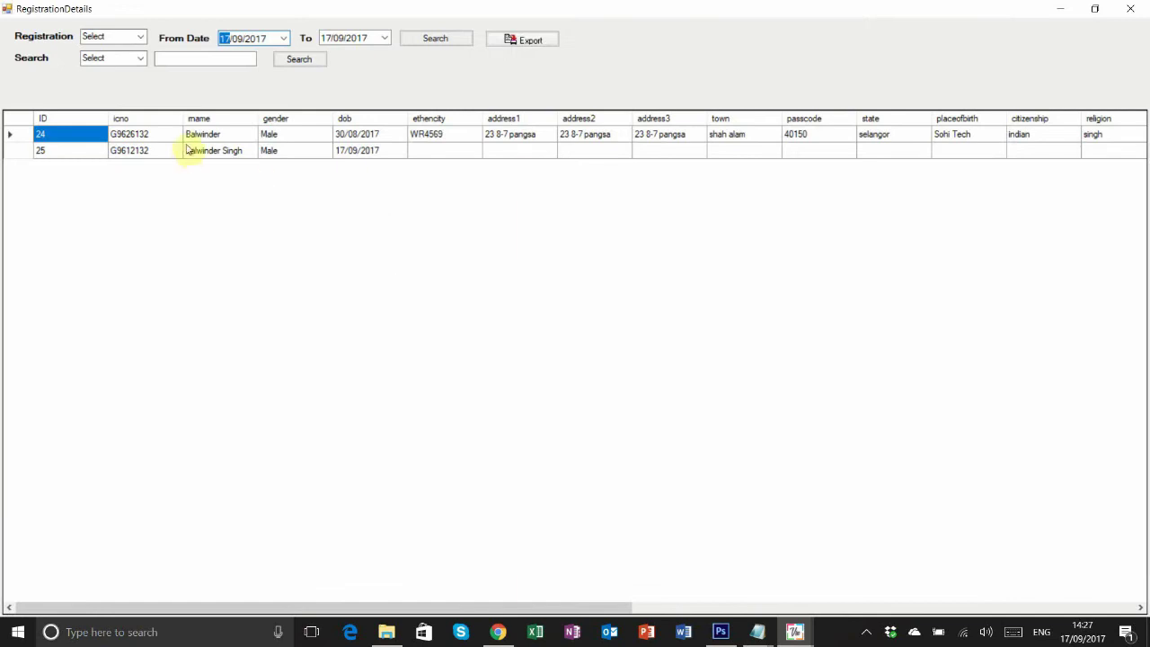
click(205, 135)
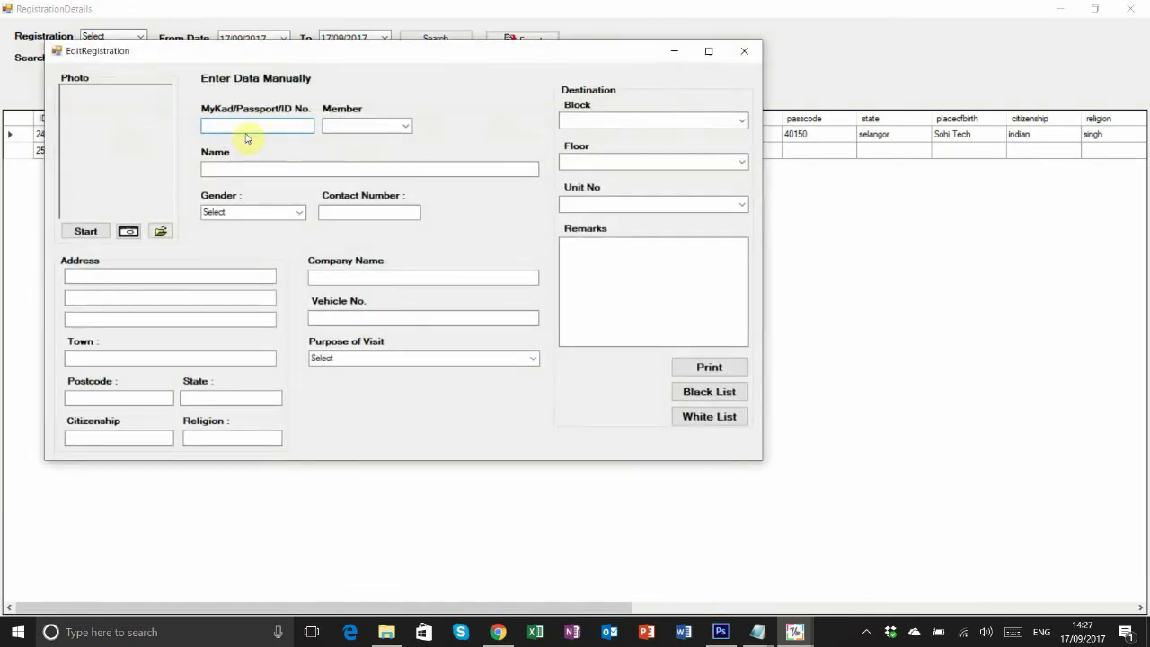
click(742, 52)
click(215, 151)
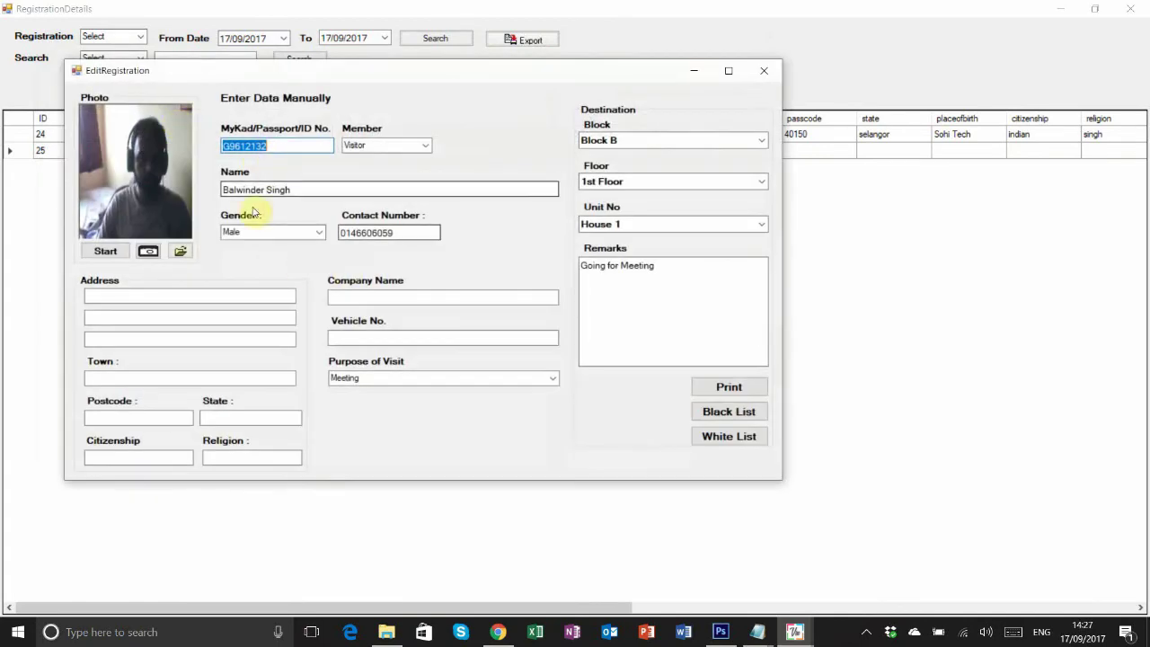
click(743, 414)
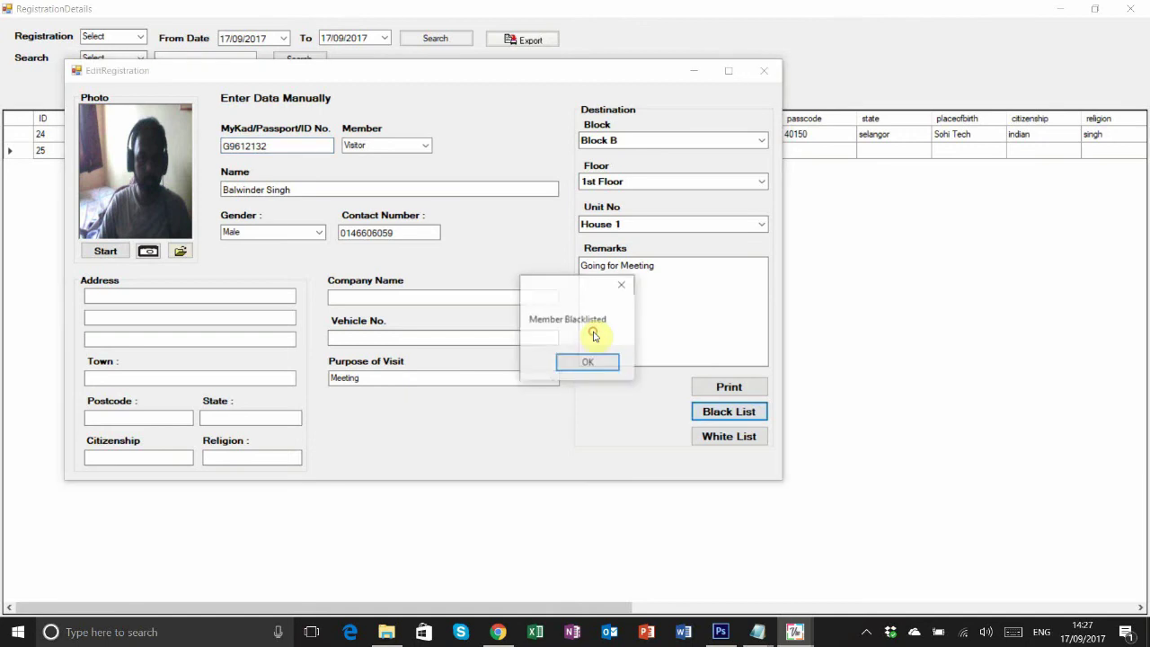
click(575, 362)
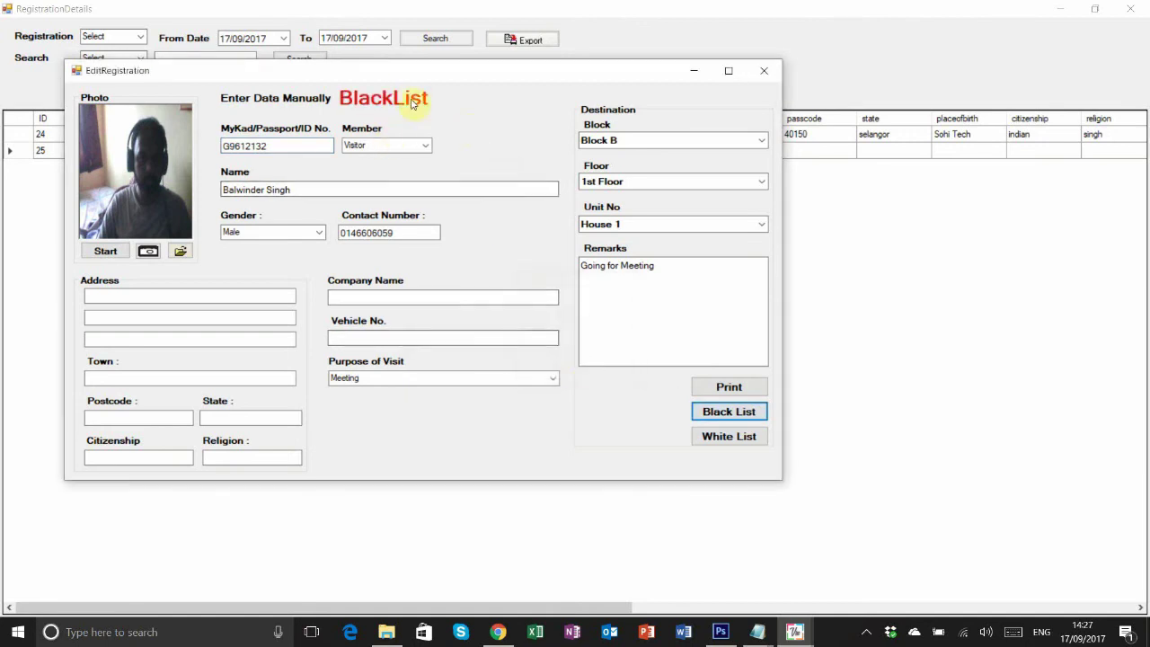
- Close the registration and report windows and start a new visitor check-in
double_click(257, 147)
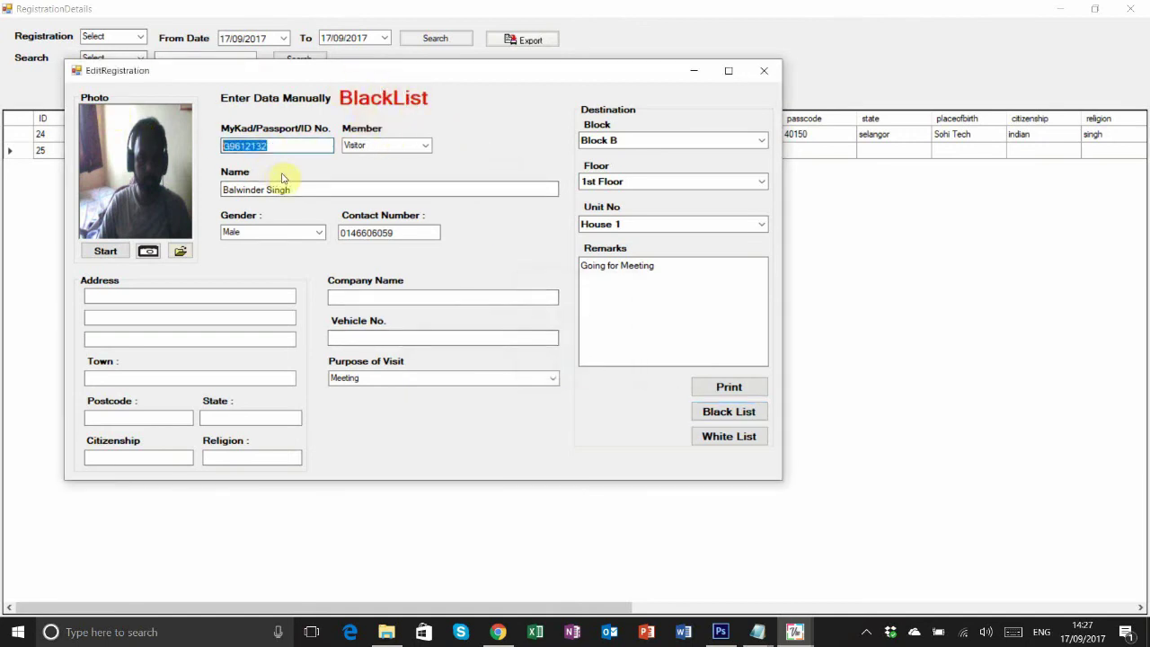
click(764, 71)
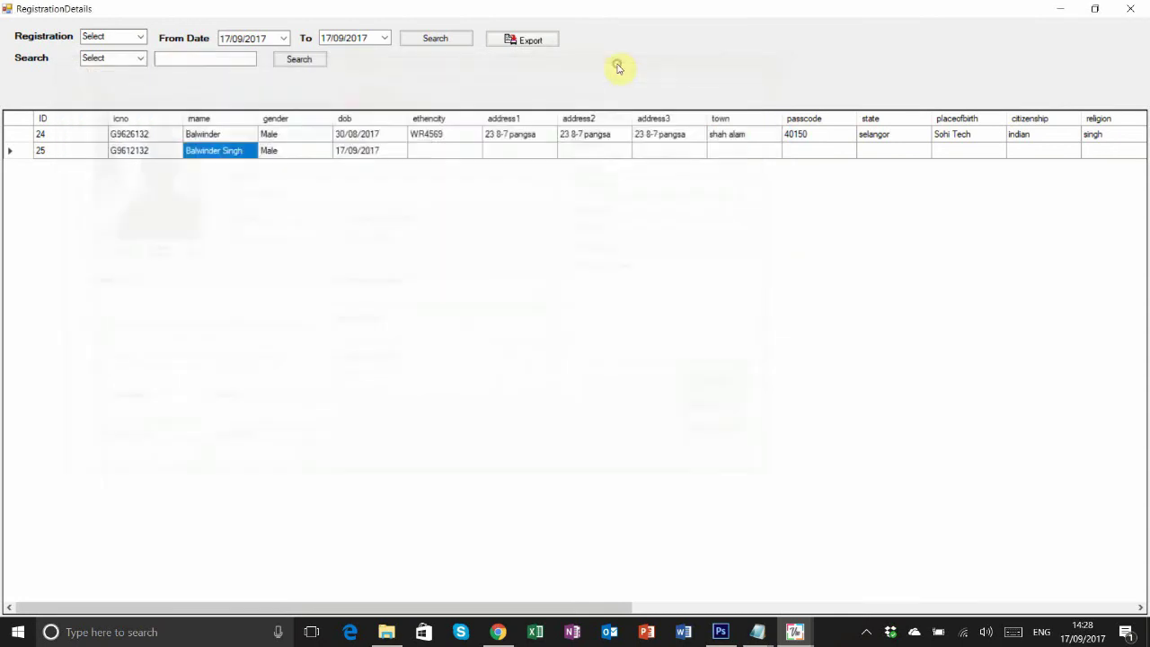
click(1130, 8)
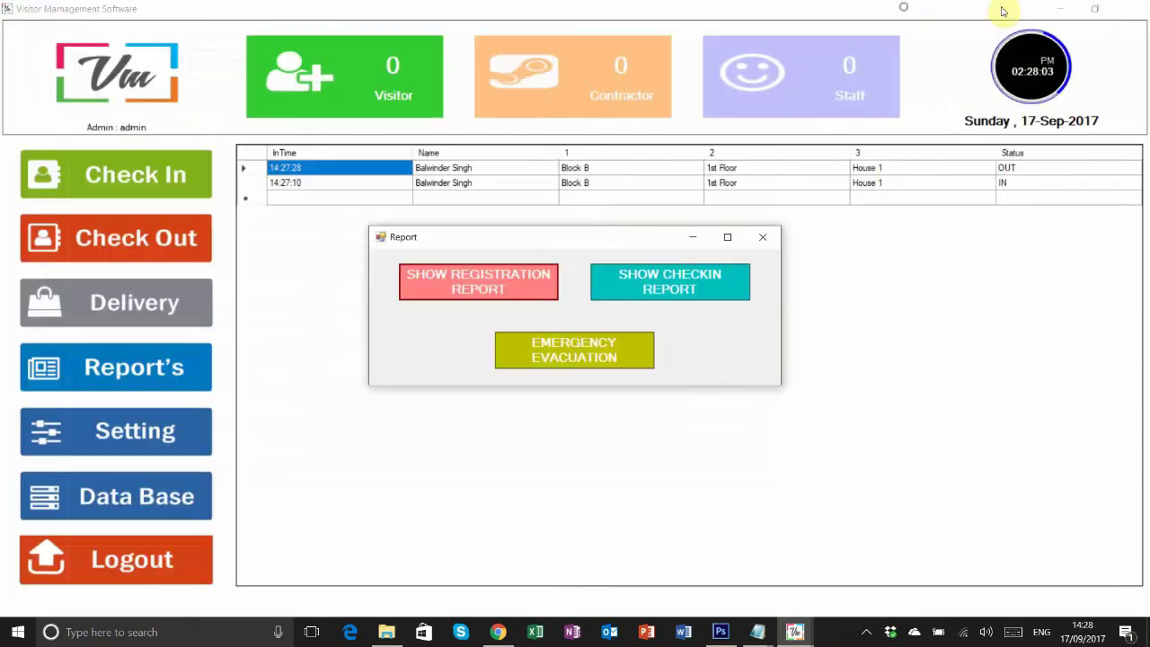
click(762, 239)
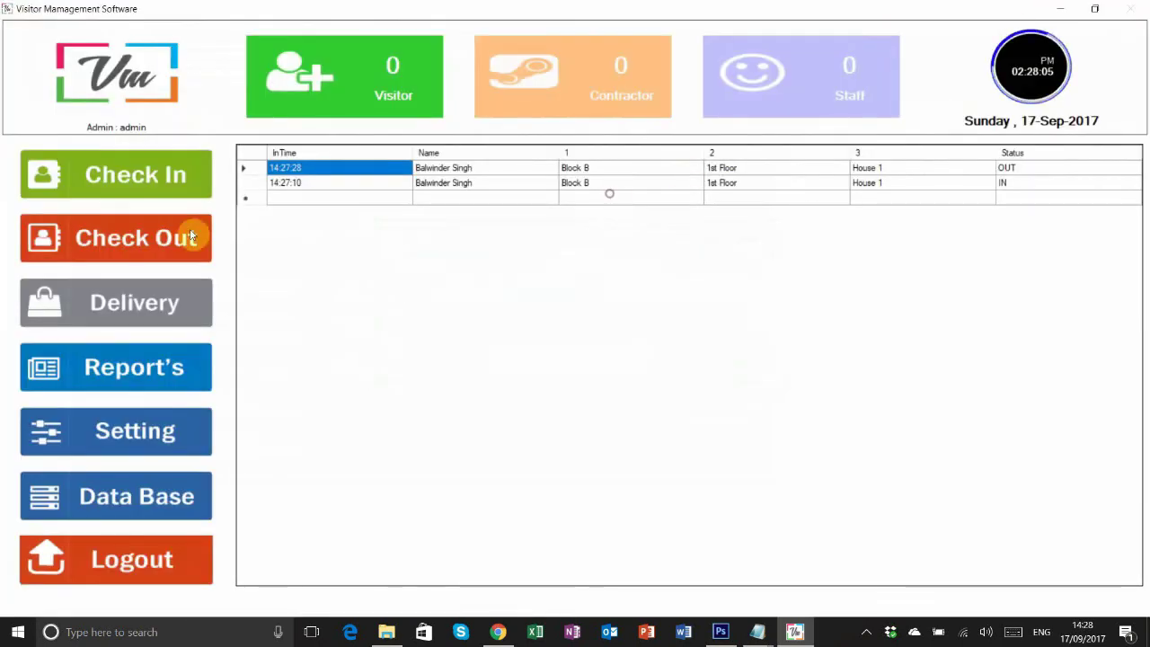
click(141, 166)
click(462, 282)
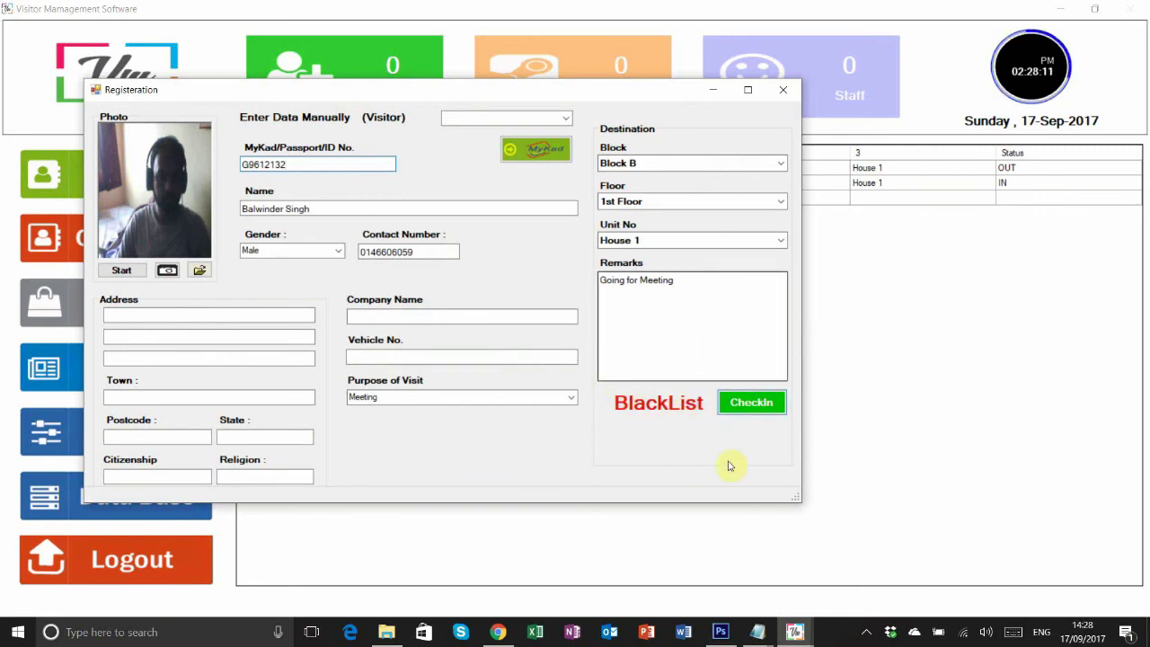
- Try saving the blacklisted visitor's check-in, dismiss the blacklist warning, and reopen the reports list
click(759, 412)
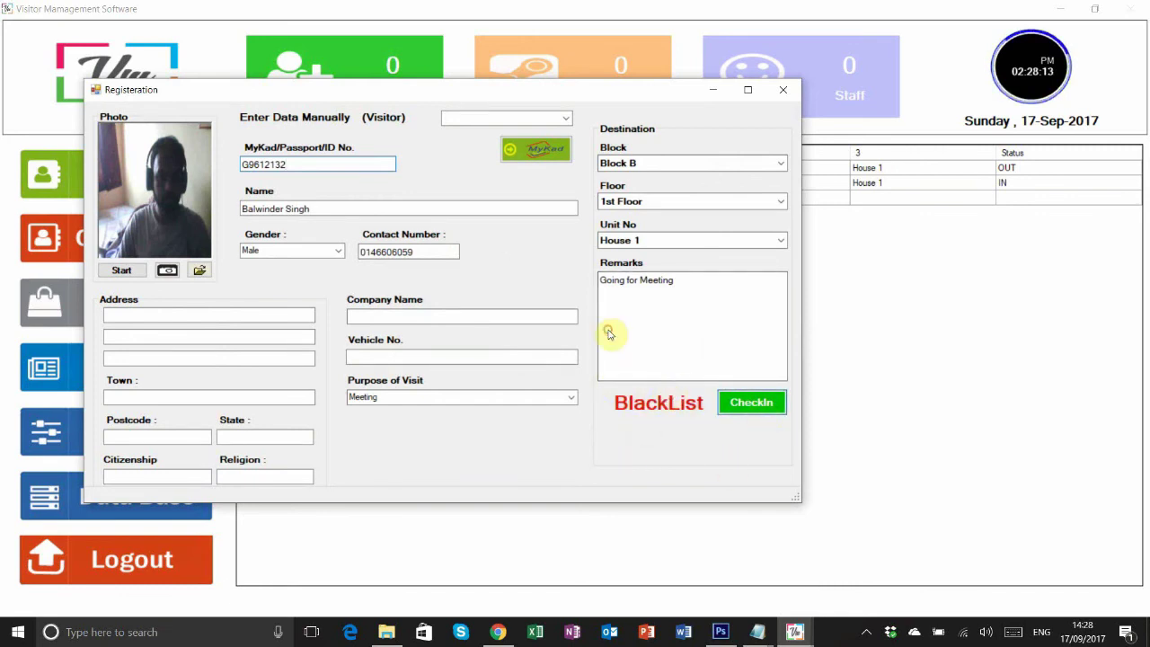
click(602, 350)
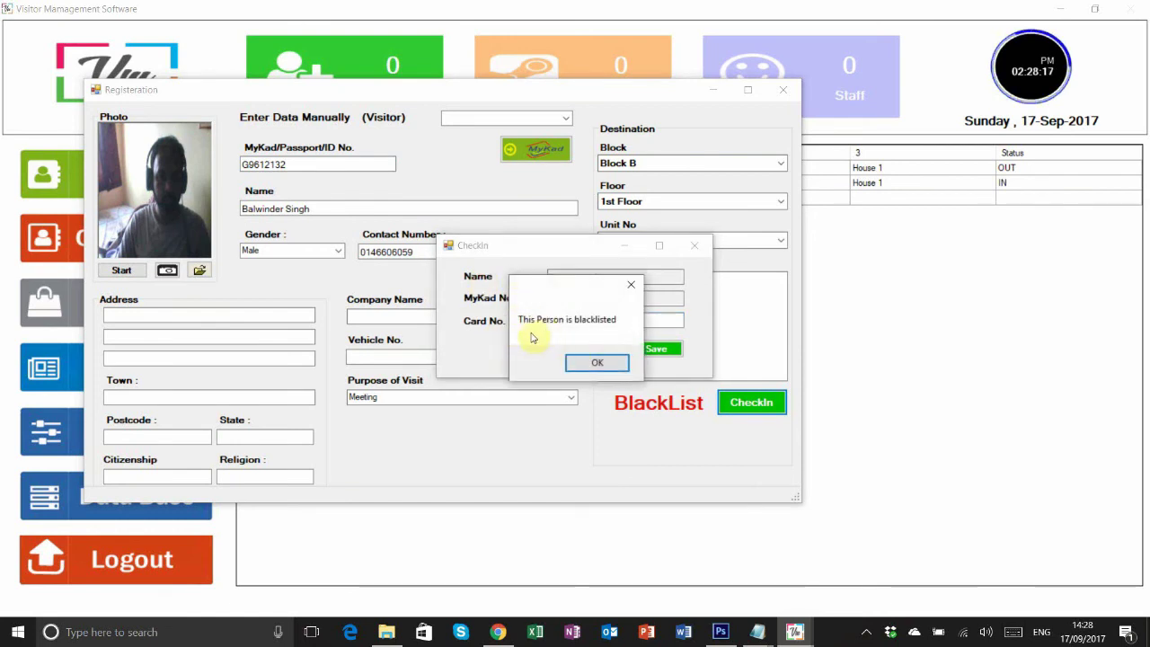
click(596, 362)
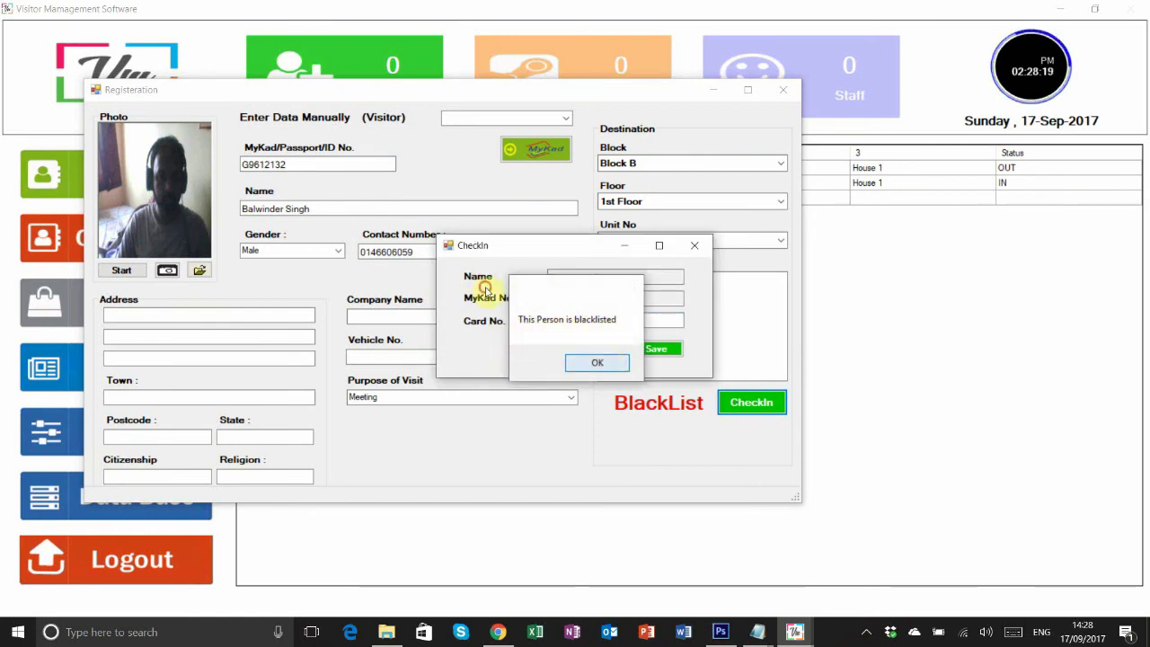
click(643, 350)
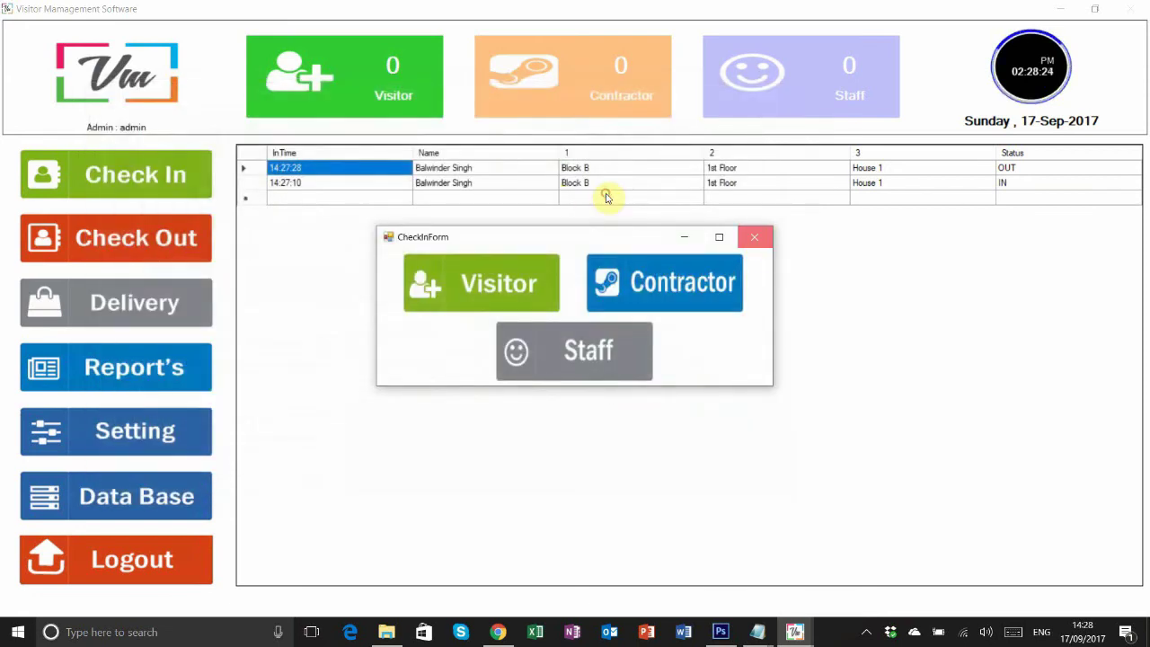
click(755, 237)
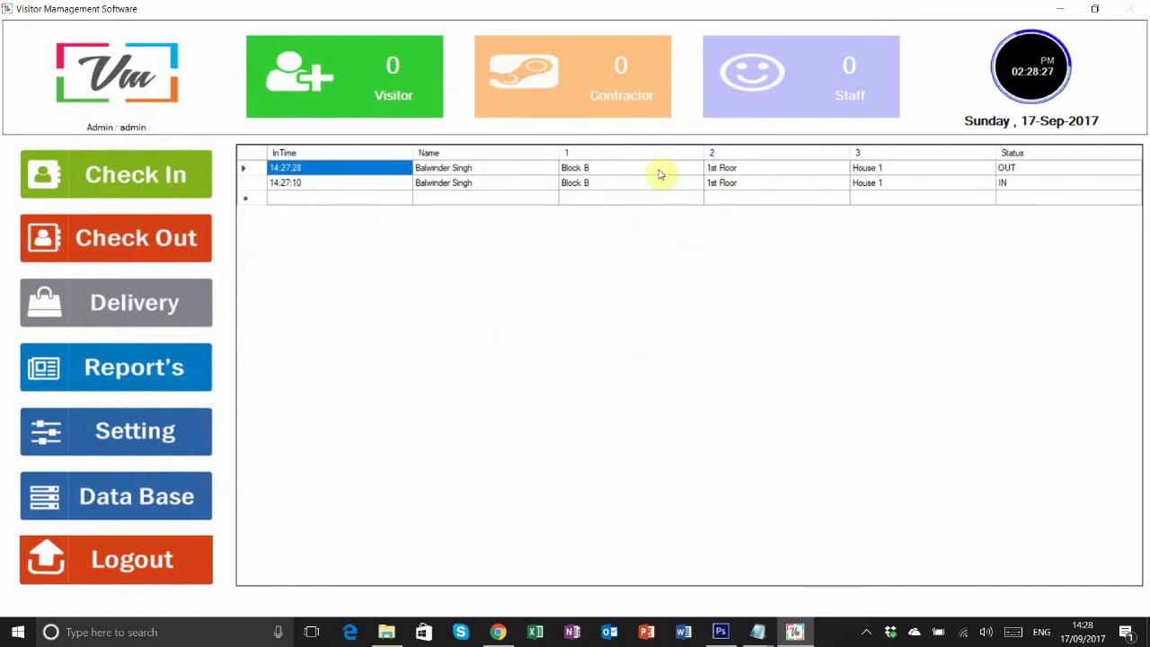
click(144, 367)
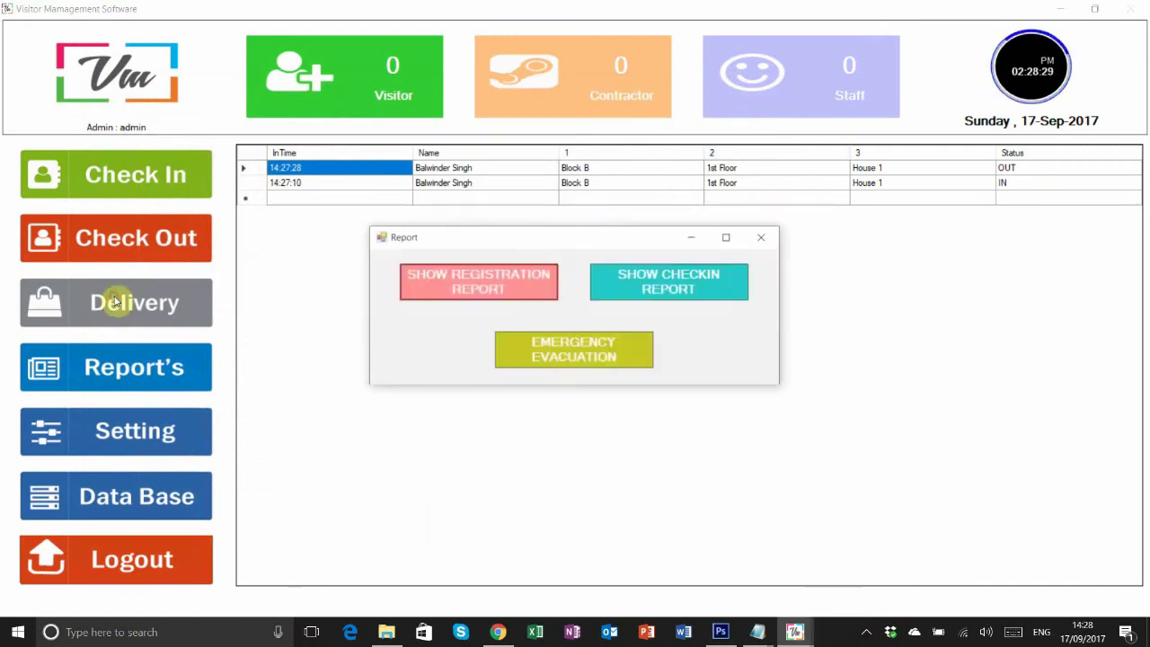
- Whitelist the second registered visitor from the registration report, then close the report
click(495, 284)
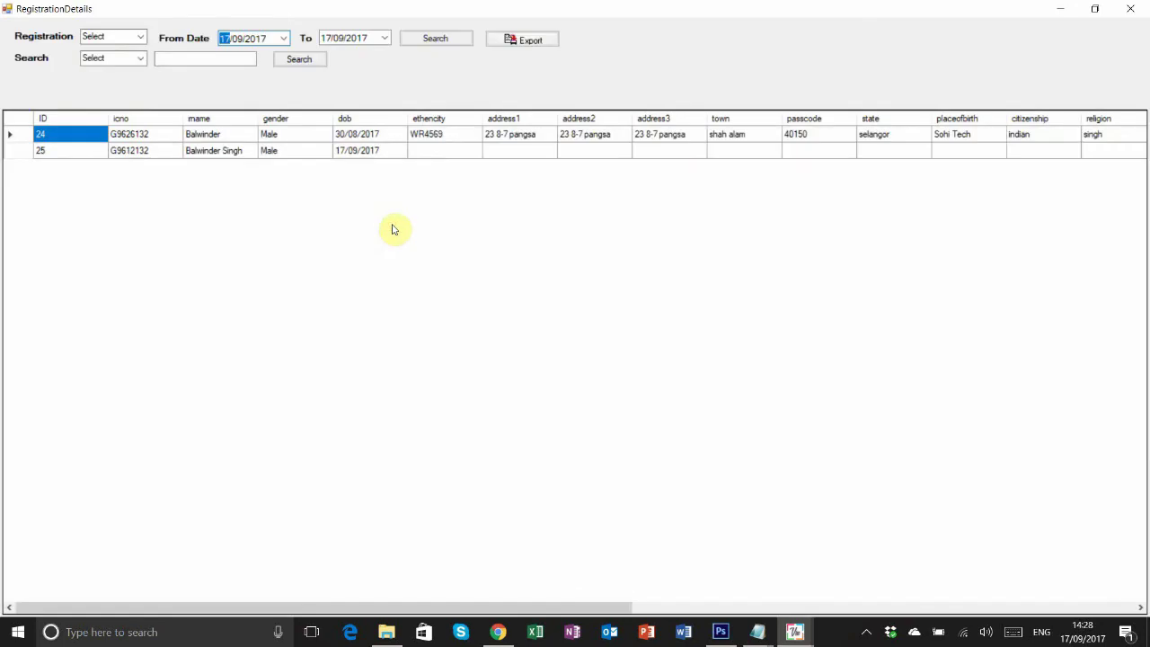
double_click(135, 151)
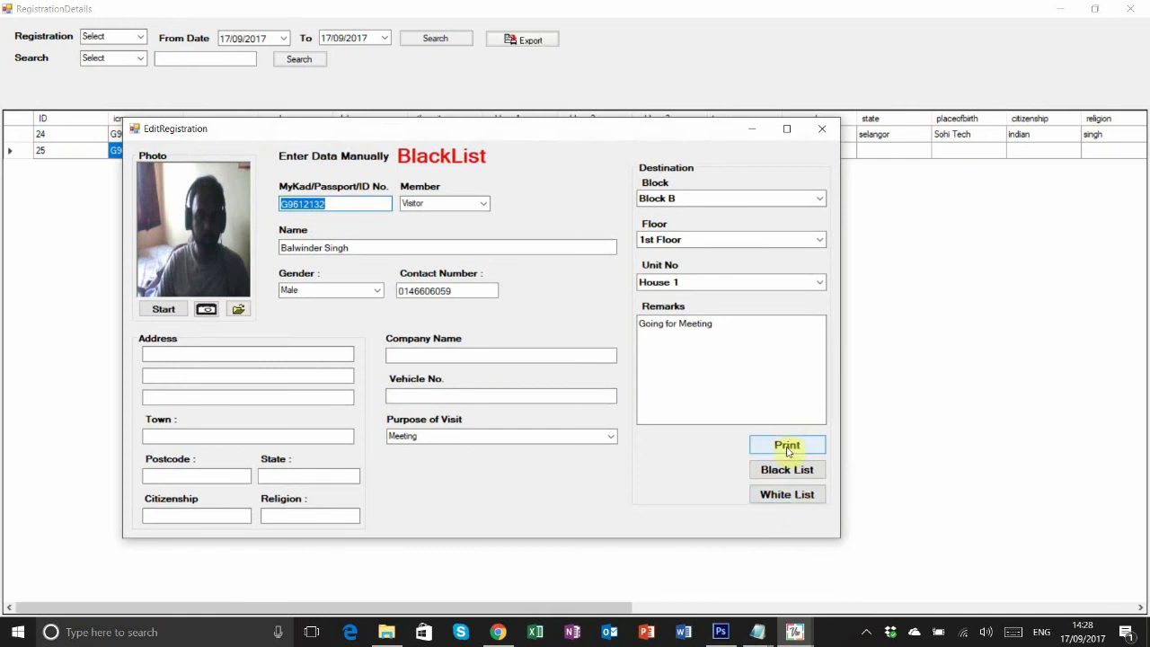
click(788, 494)
click(588, 362)
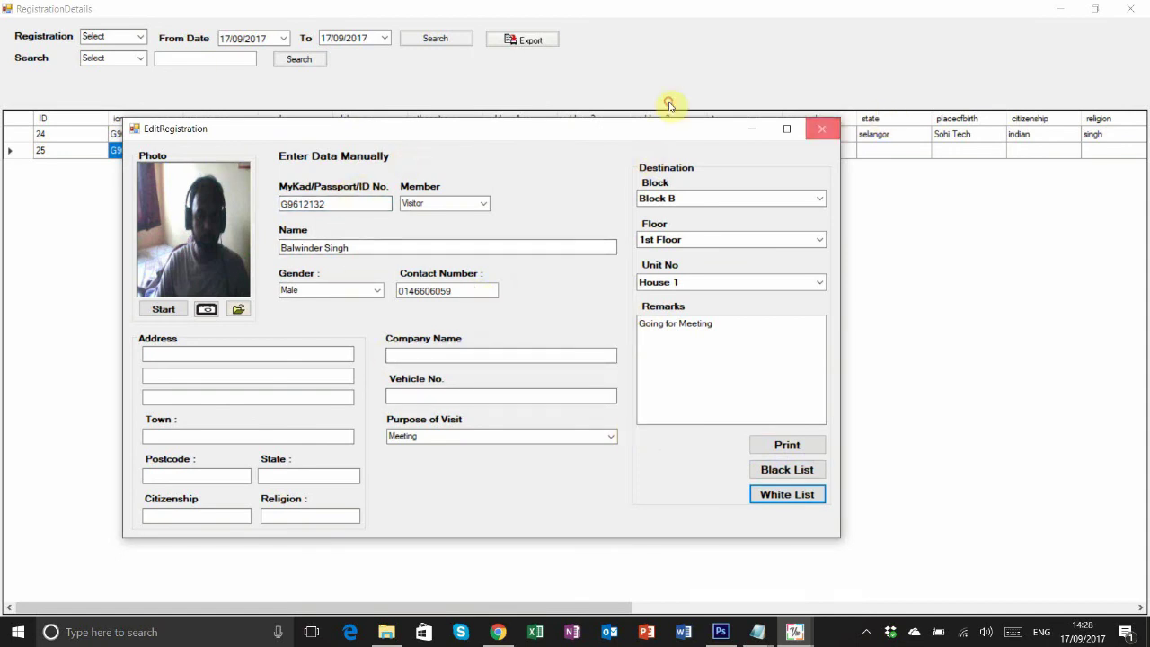
click(821, 129)
click(1130, 8)
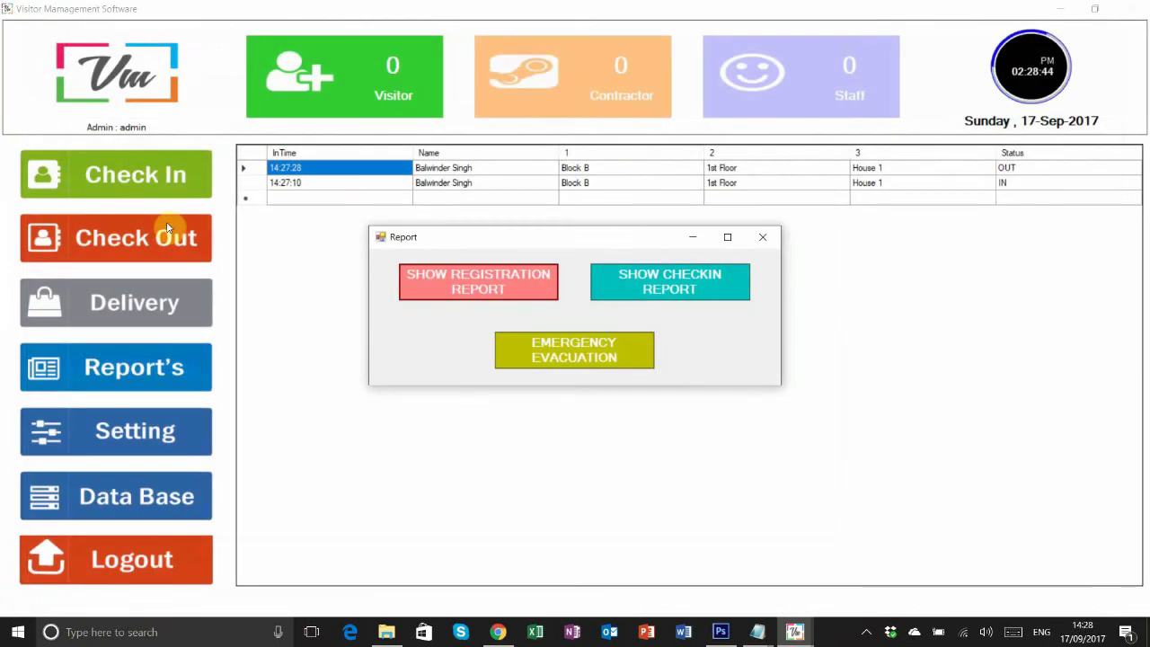
- Check in the whitelisted visitor by entering their ID number and confirm the new IN record
click(763, 237)
click(151, 154)
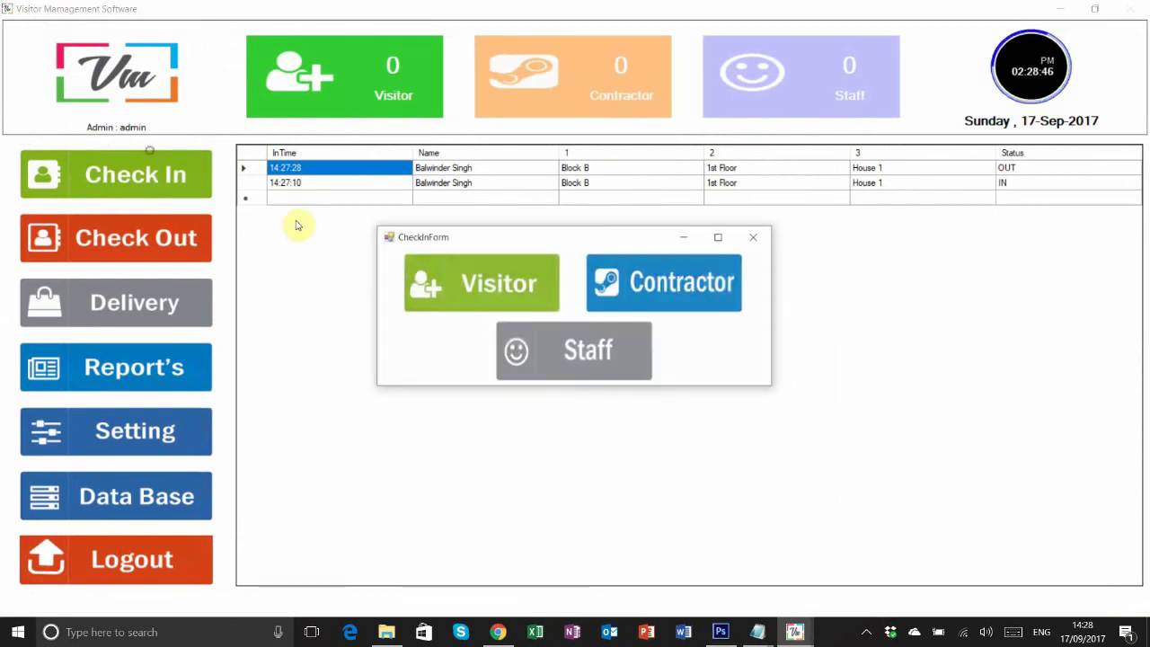
click(422, 297)
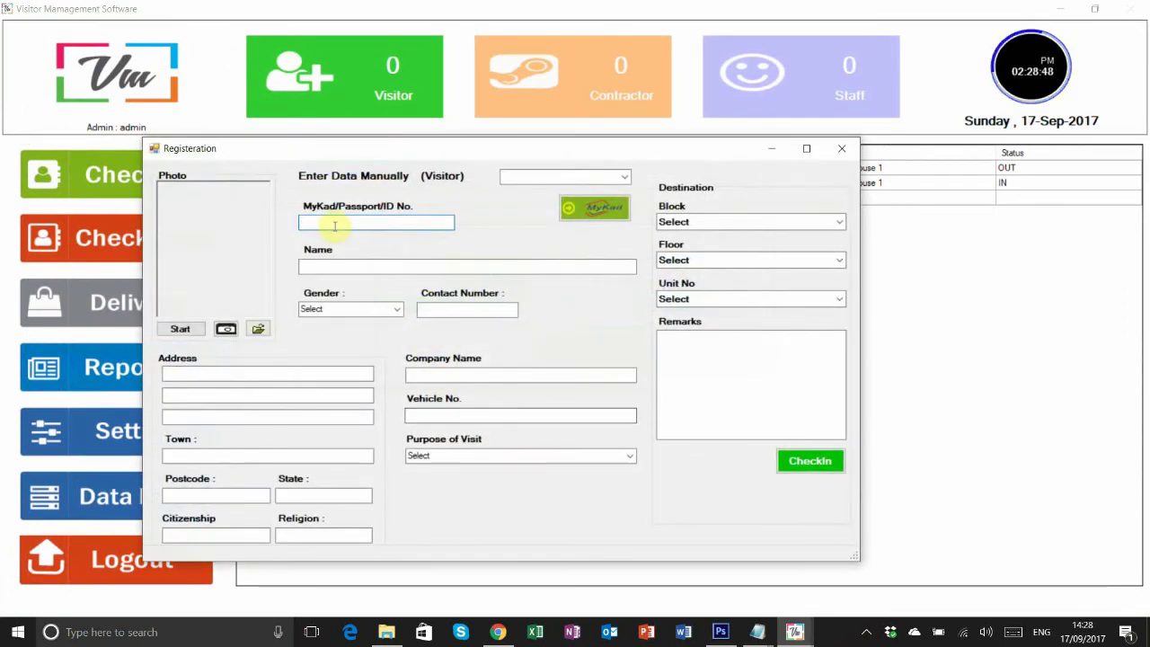
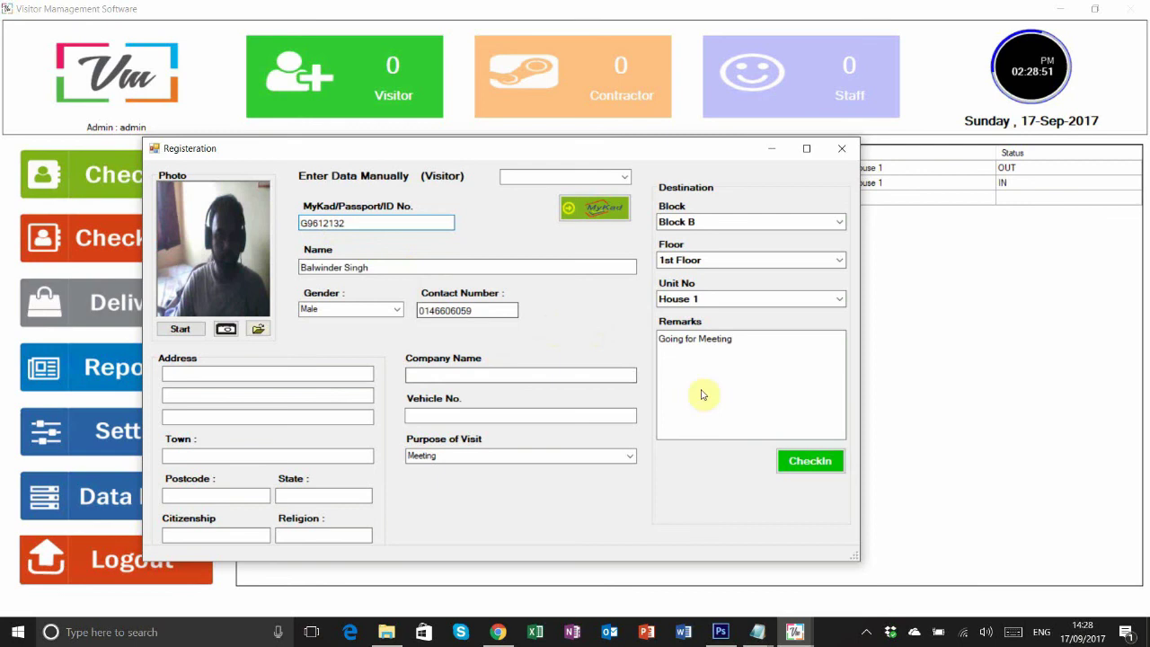
key(Return)
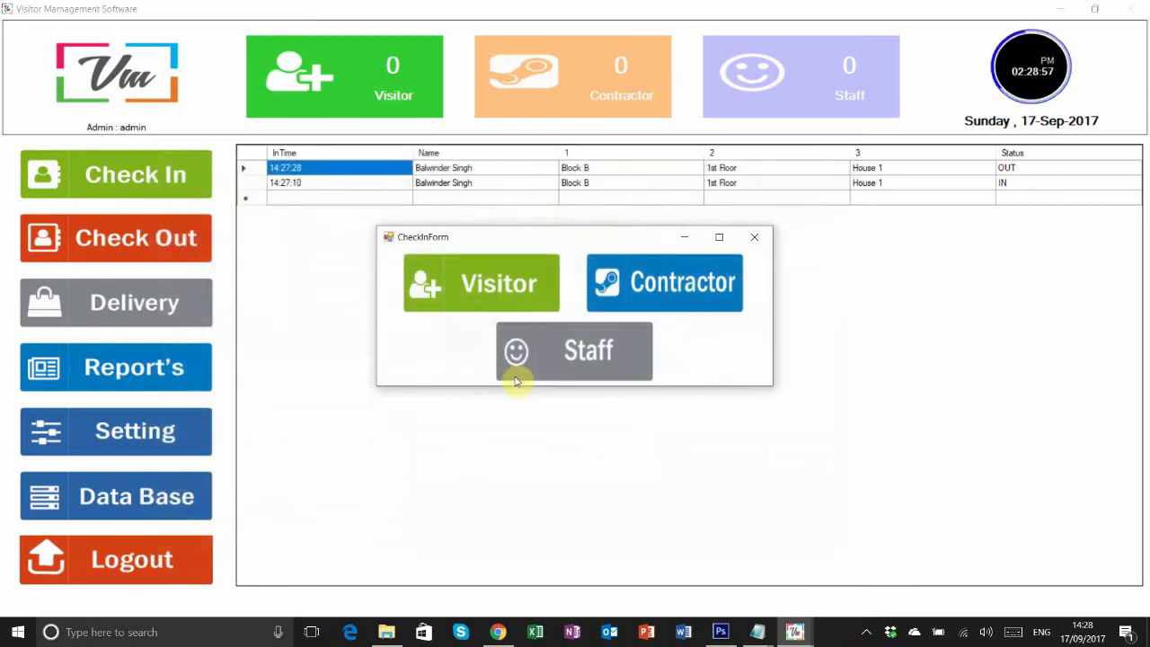
click(754, 237)
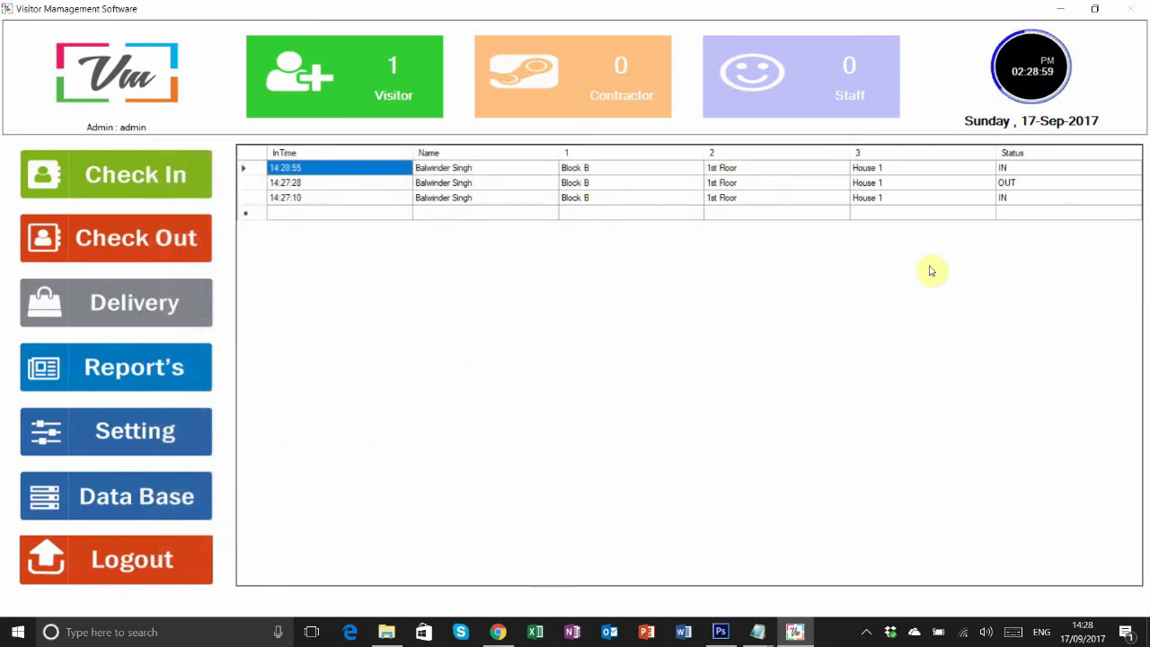
click(1024, 170)
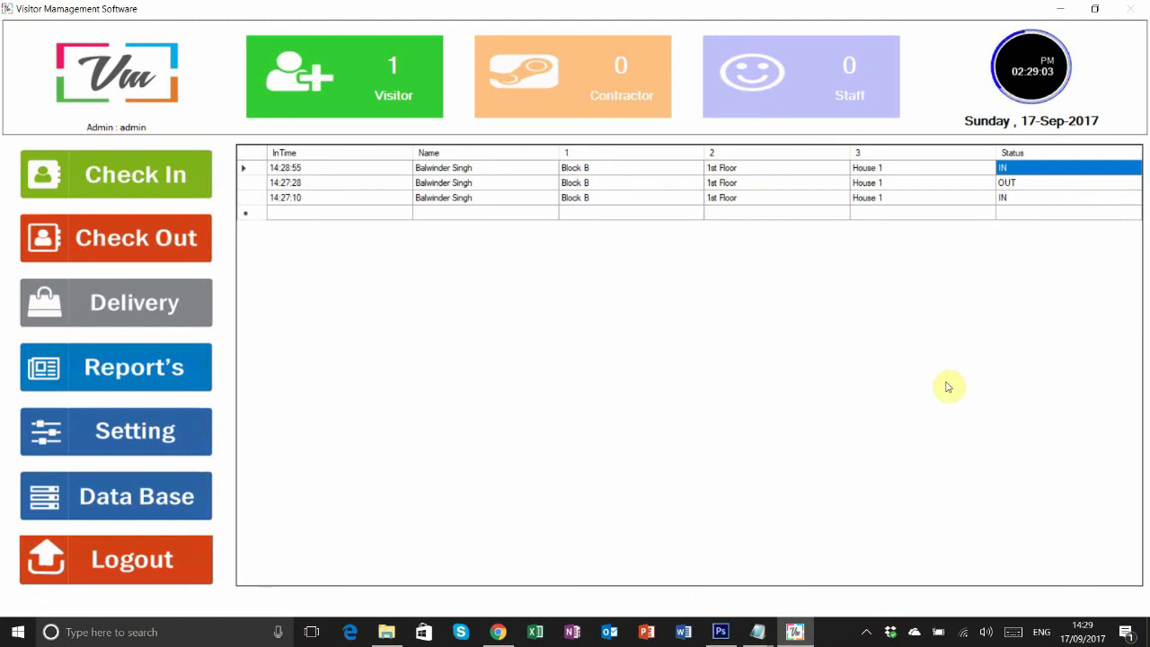
- Check the visitor out and close the check-out window
click(148, 241)
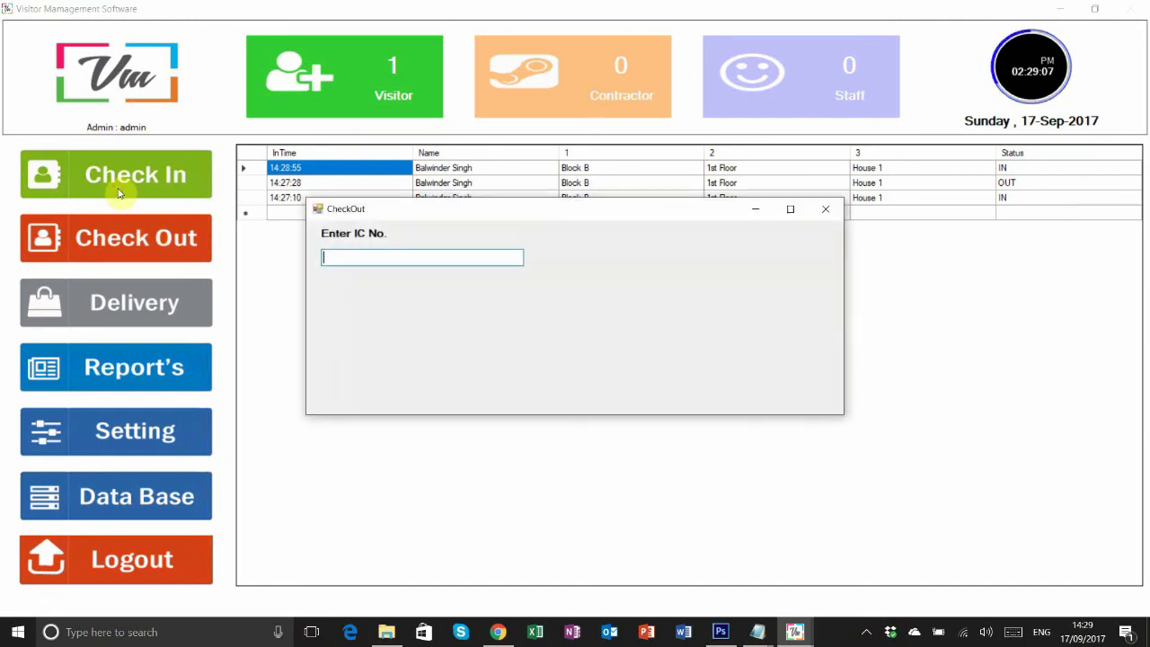
click(155, 240)
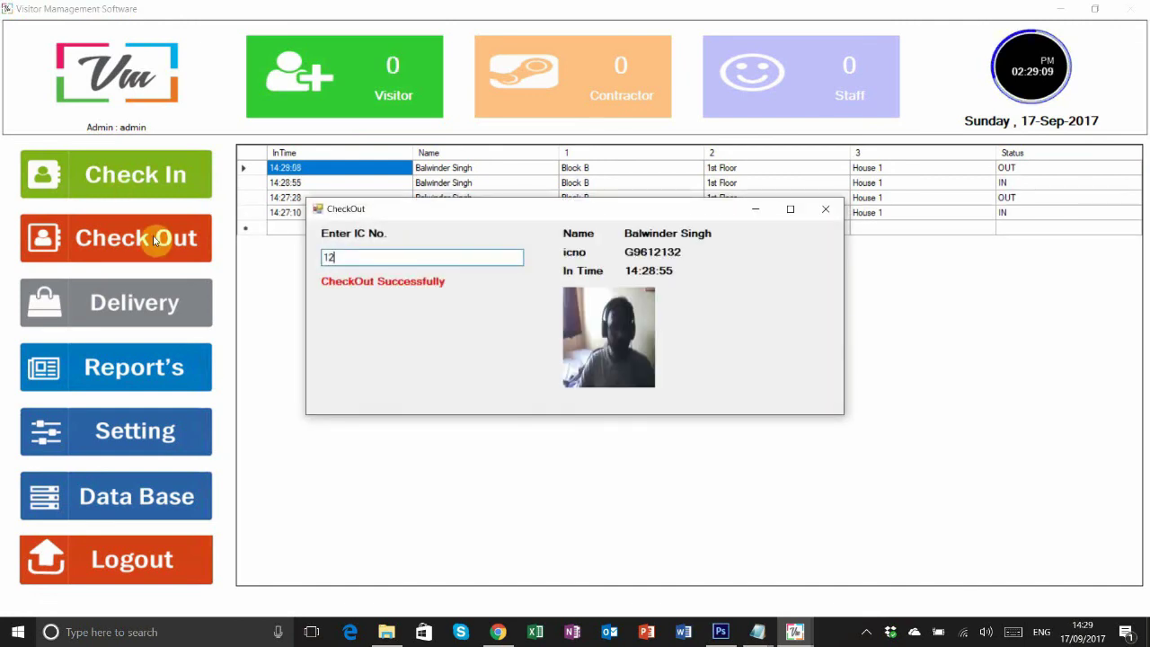
click(647, 168)
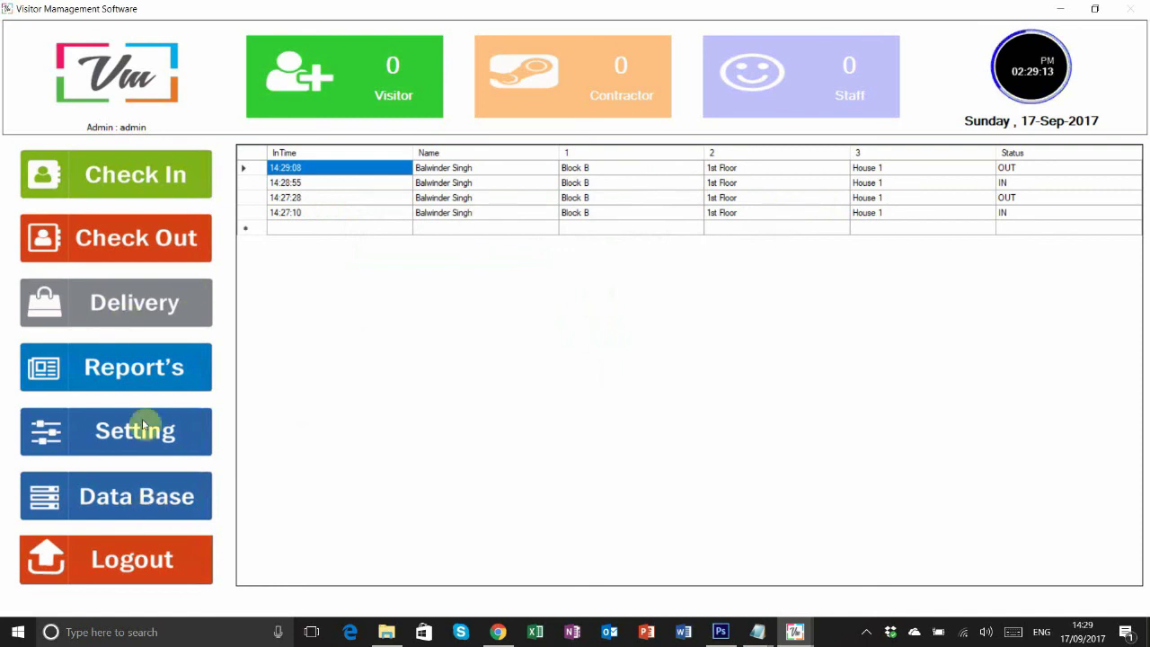
- Open the check-in report, browse both visit records, and inspect its search and status filters
click(155, 368)
click(651, 288)
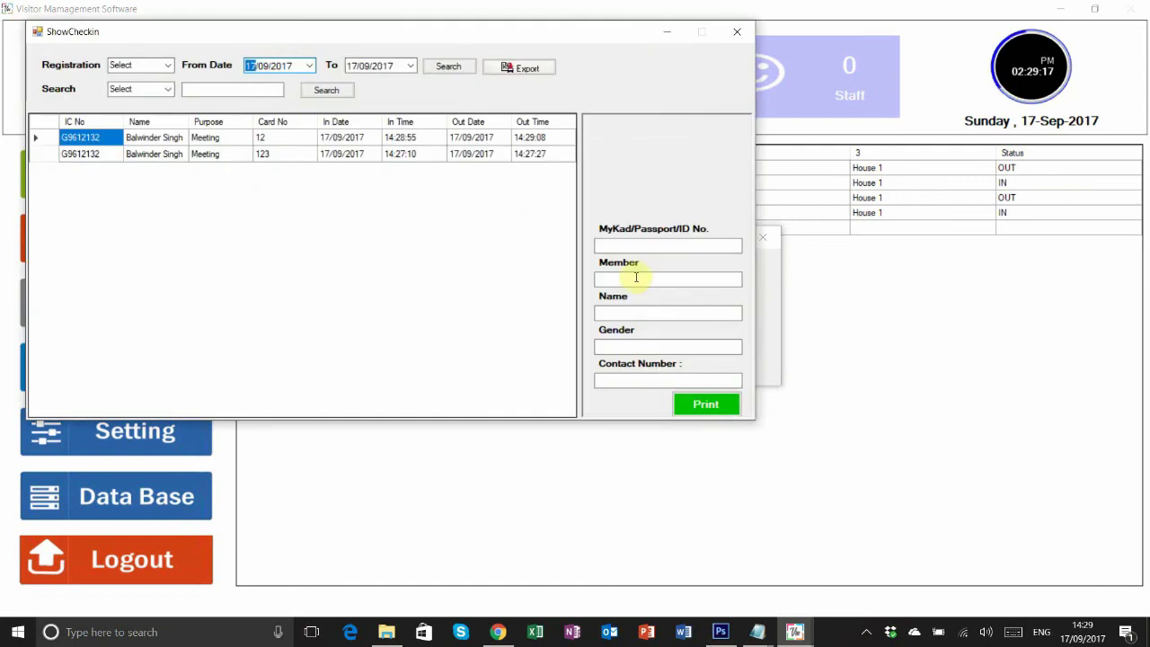
click(296, 136)
key(Down)
key(Up)
key(Left)
key(Down)
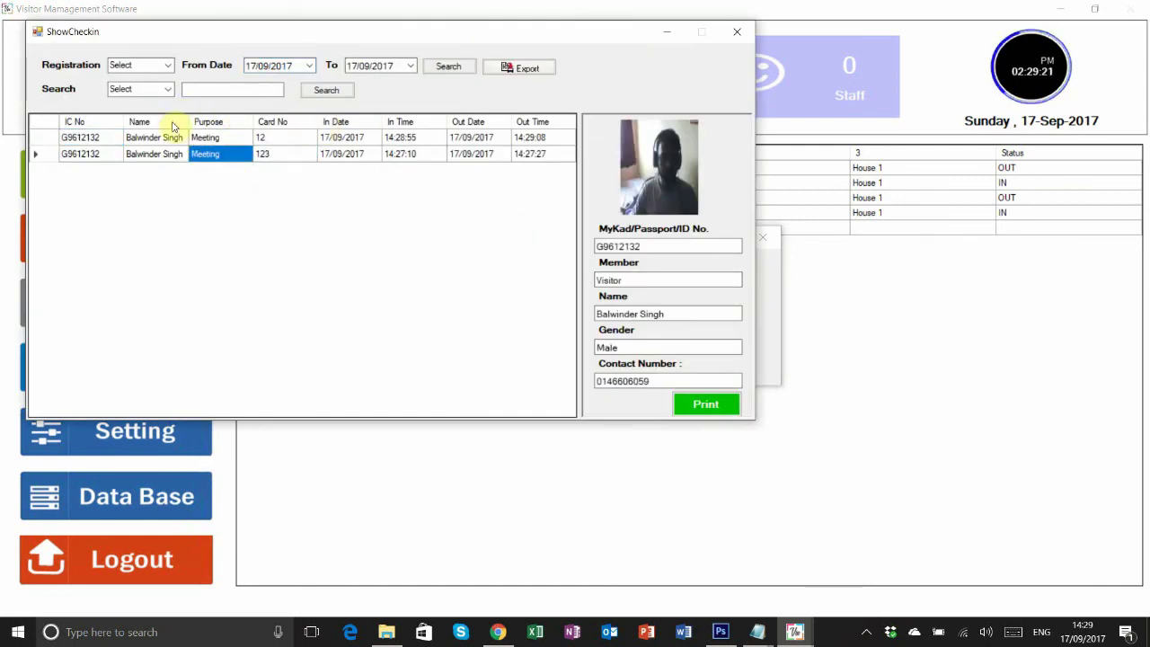
click(144, 89)
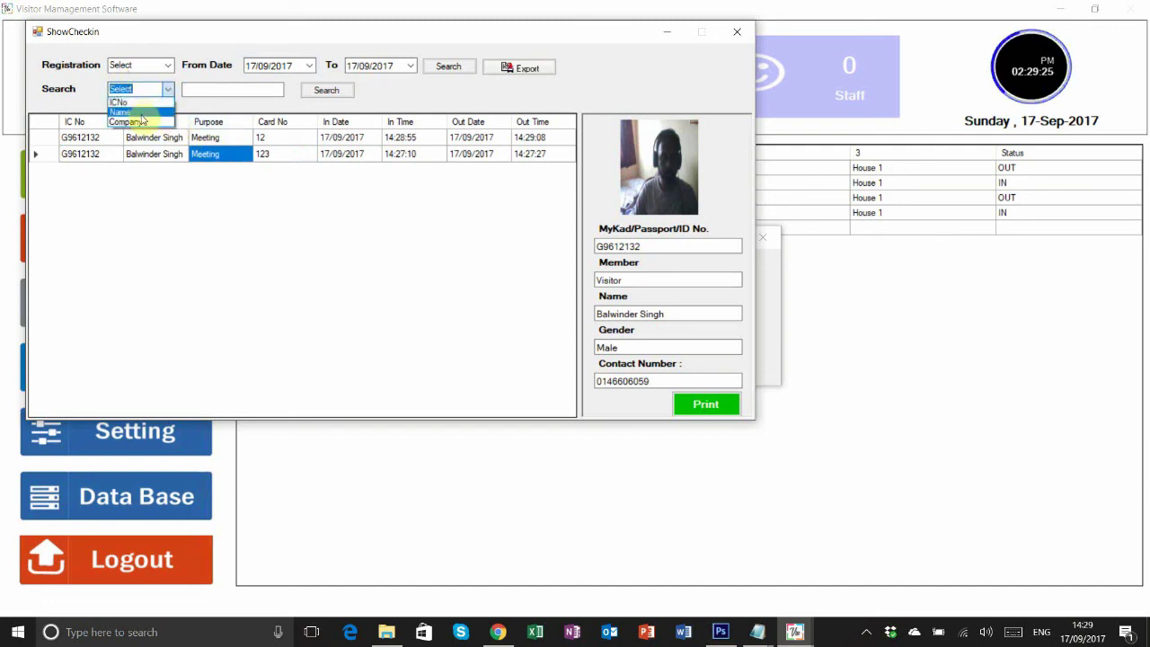
click(164, 63)
click(166, 65)
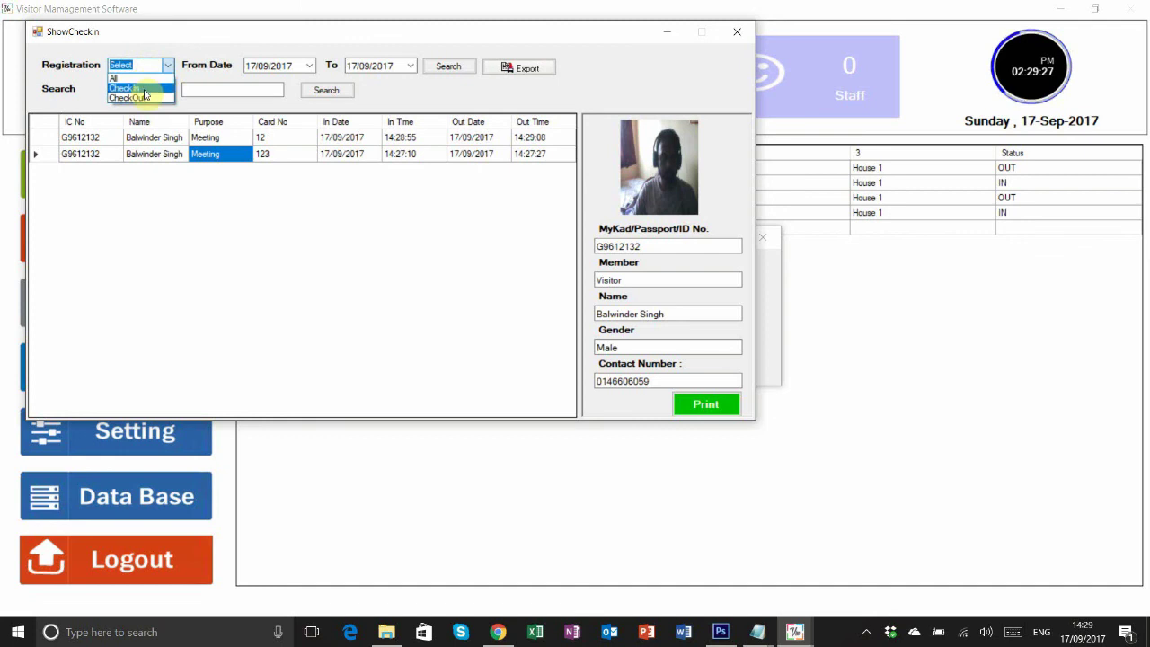
click(266, 61)
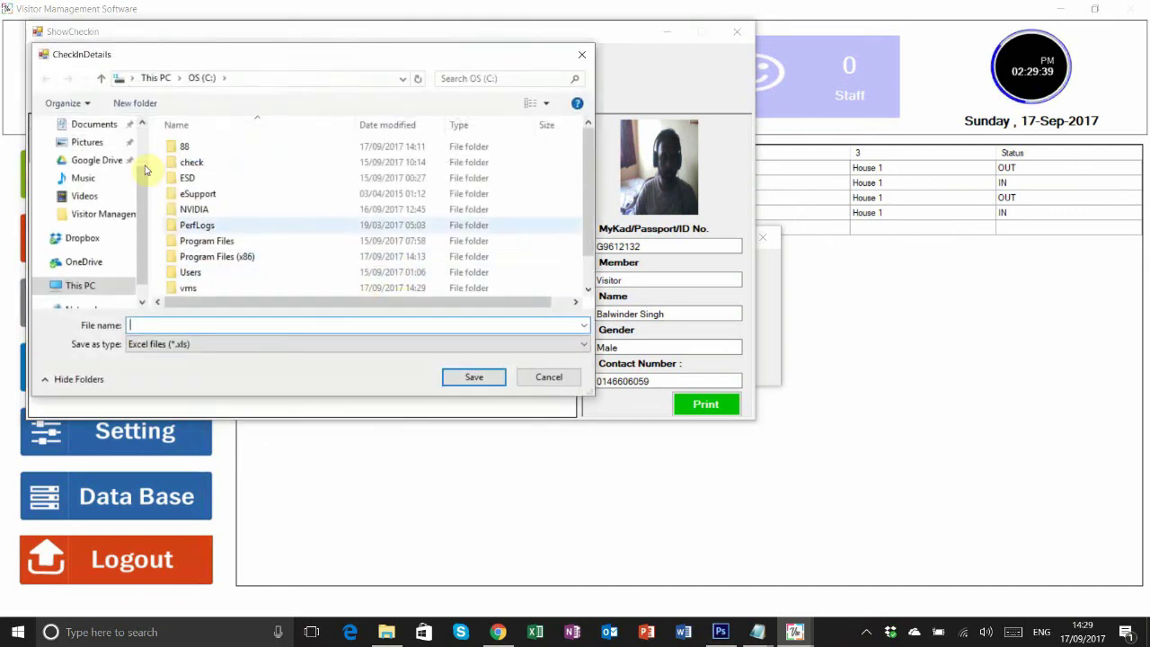
- Export the check-in report to Excel as ec on the Desktop and close the report windows
scroll(90, 144, up, 2)
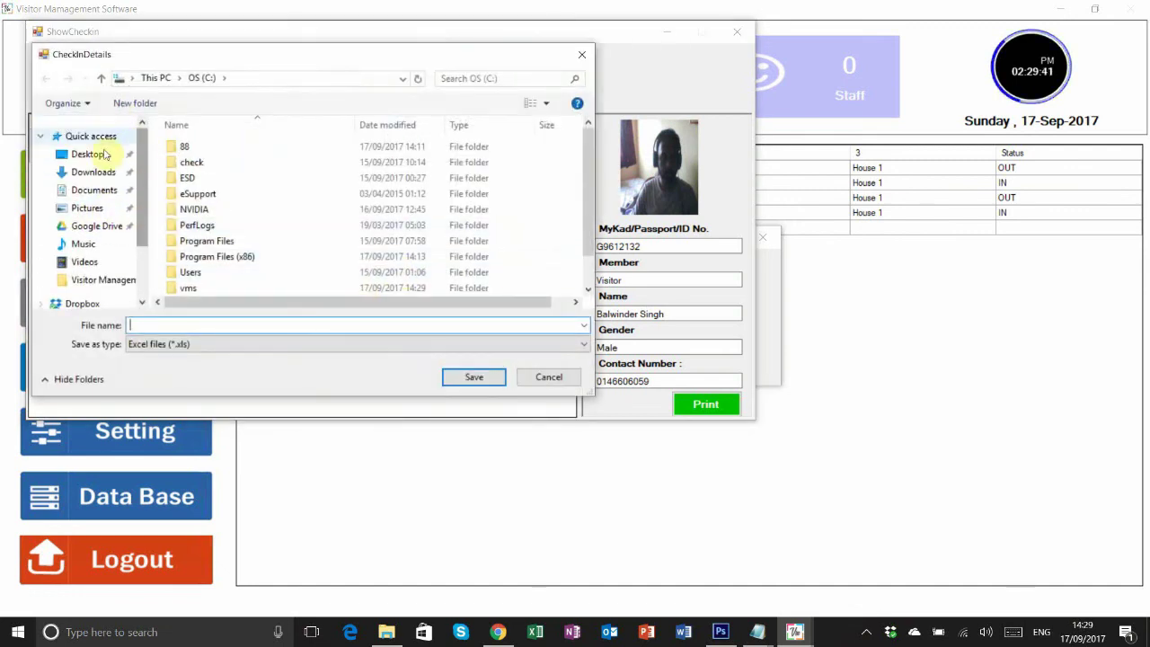
click(87, 154)
click(192, 329)
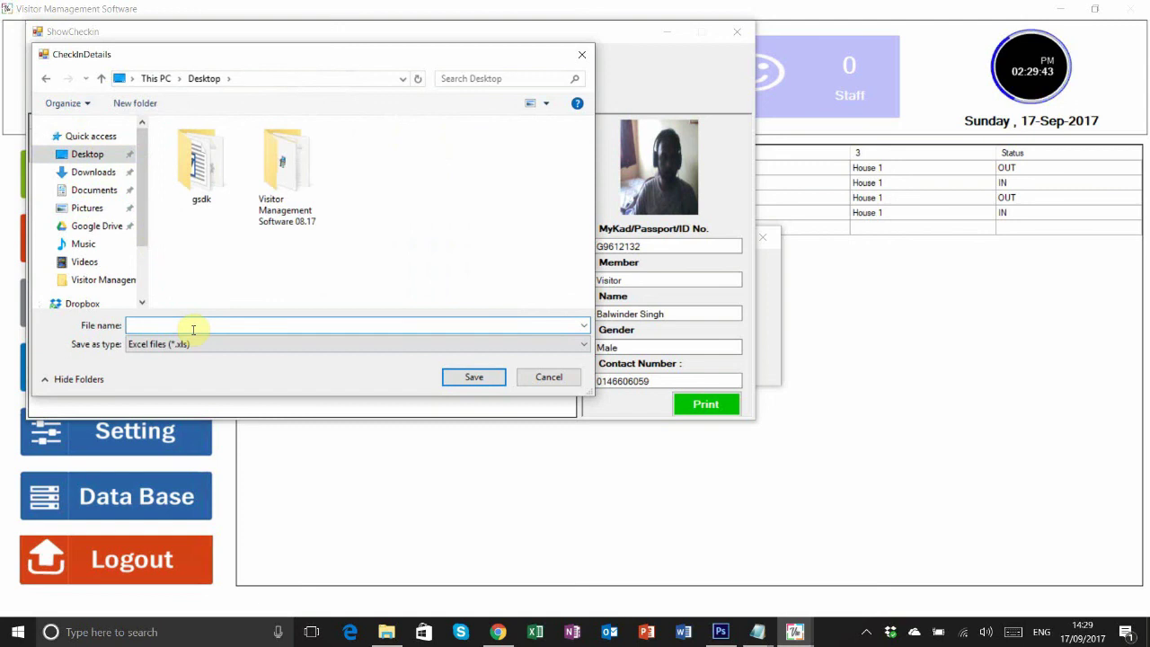
click(493, 381)
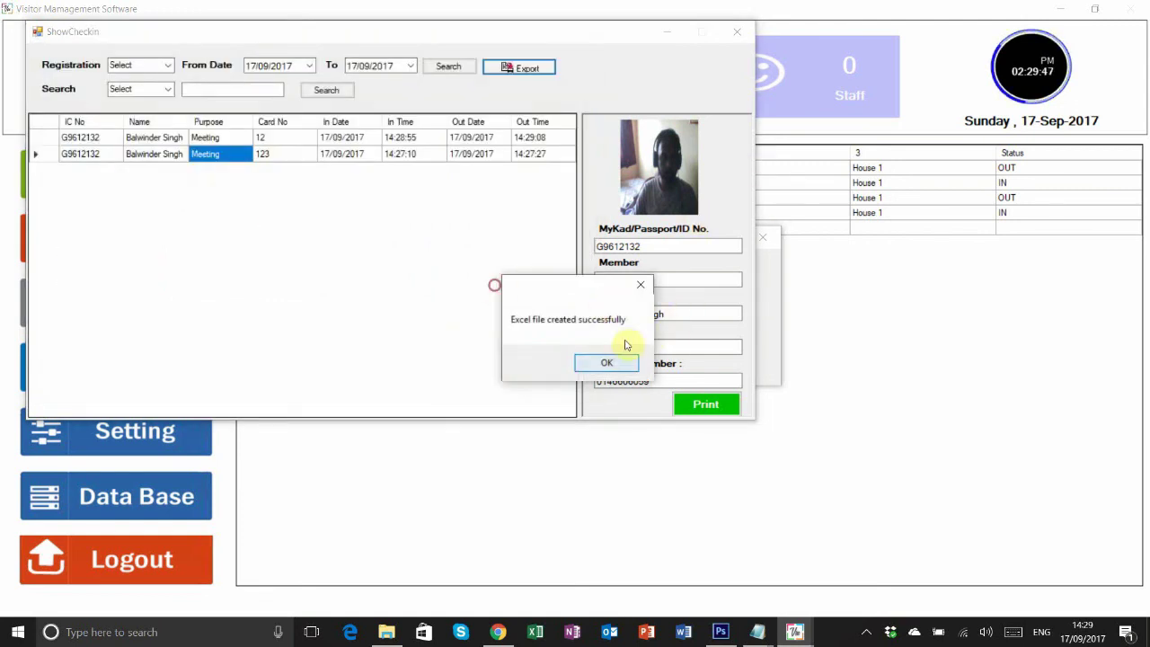
click(621, 359)
click(737, 31)
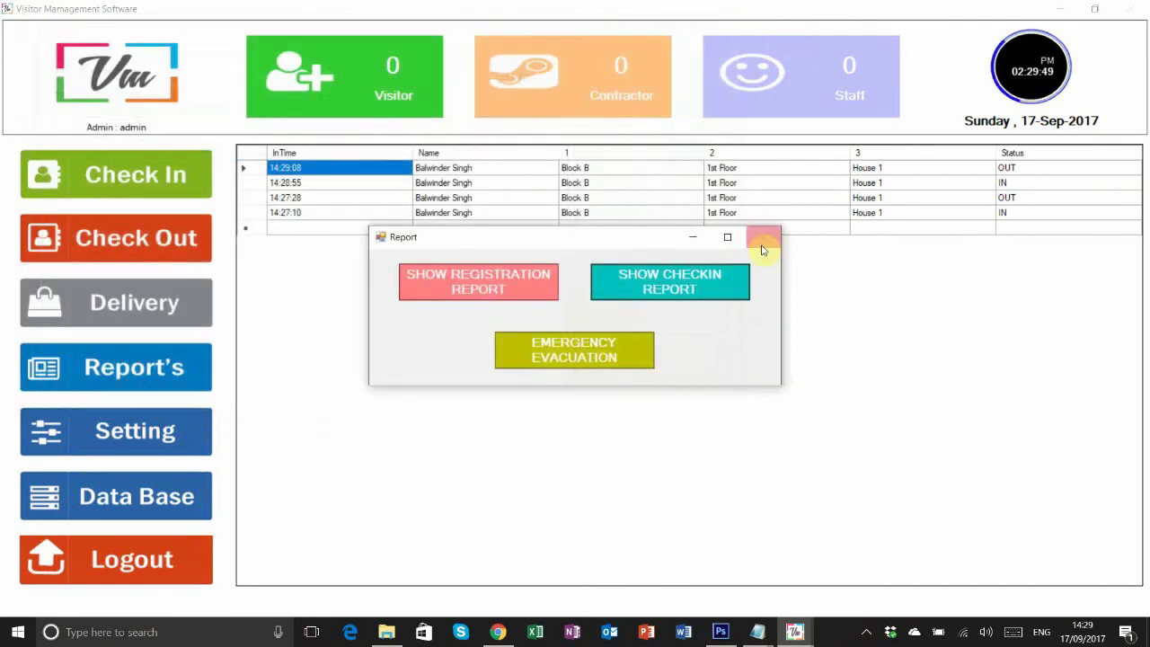
click(763, 237)
- Open the ec workbook in Excel past the format, activation and Dropbox prompts, maximized
click(1059, 11)
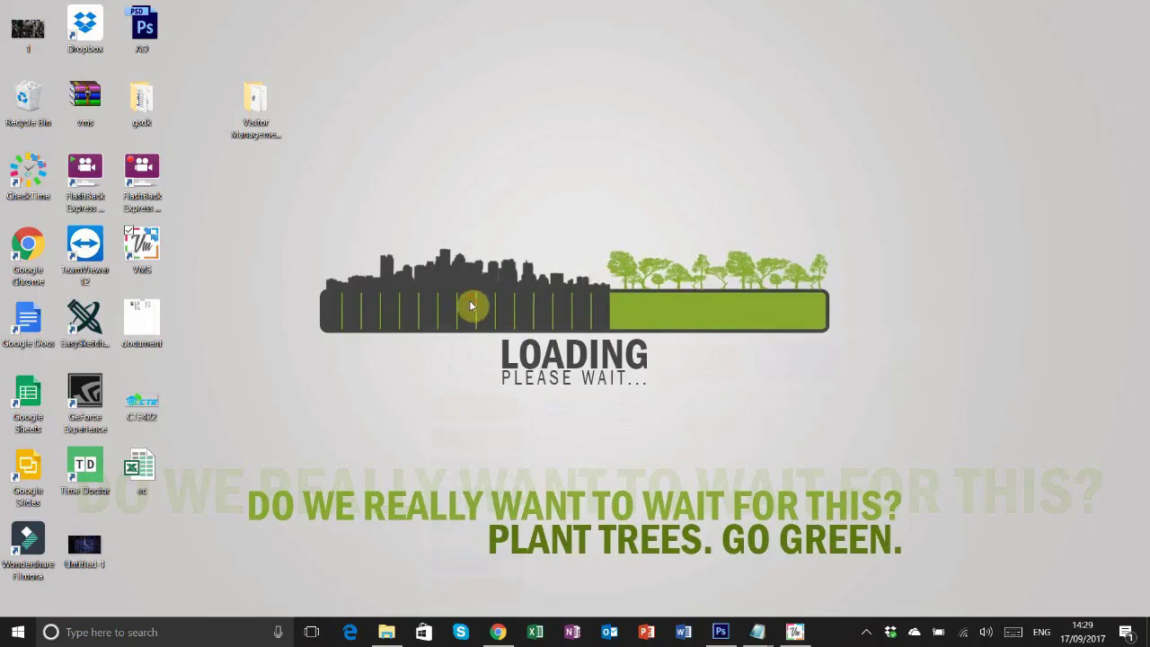
double_click(151, 479)
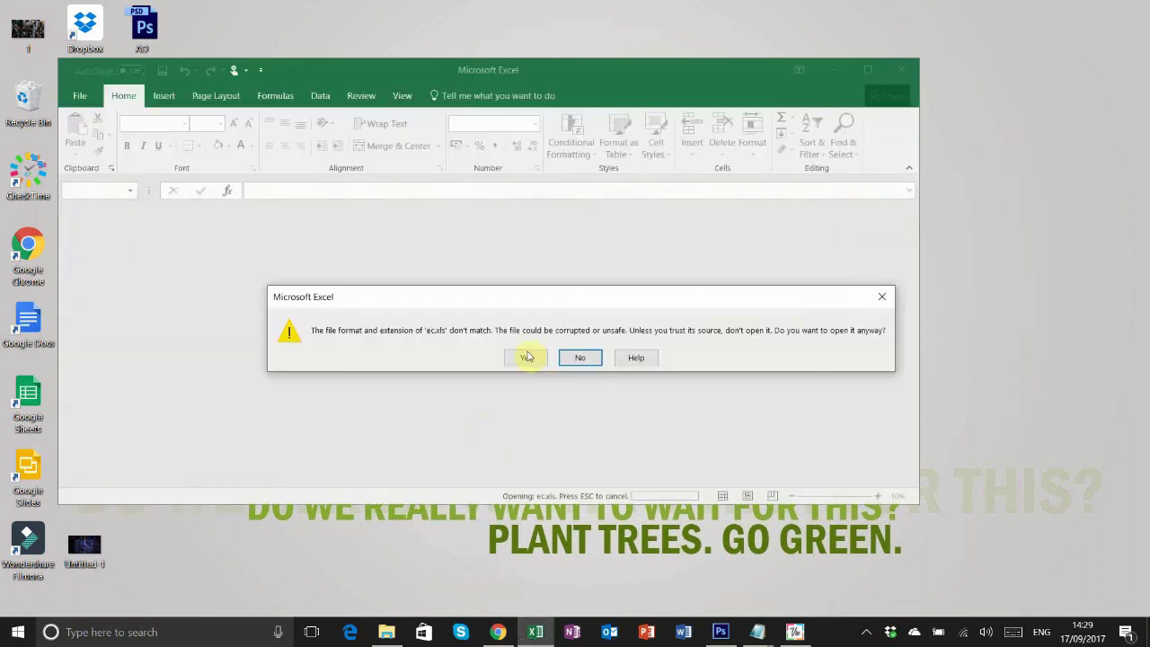
click(528, 357)
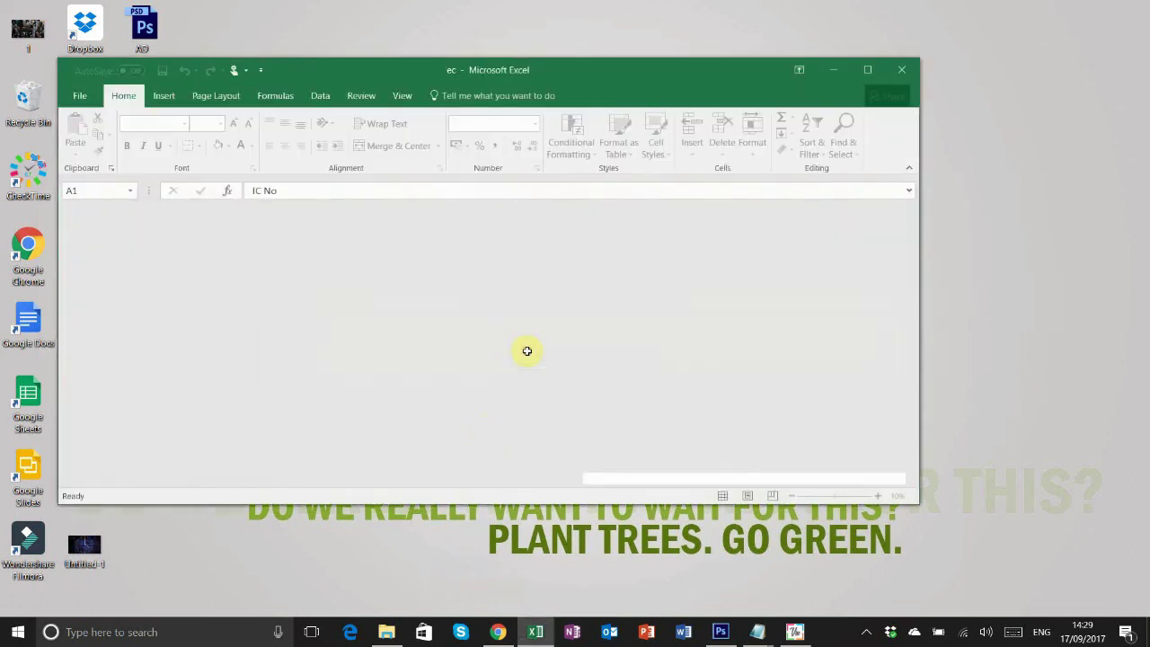
click(641, 436)
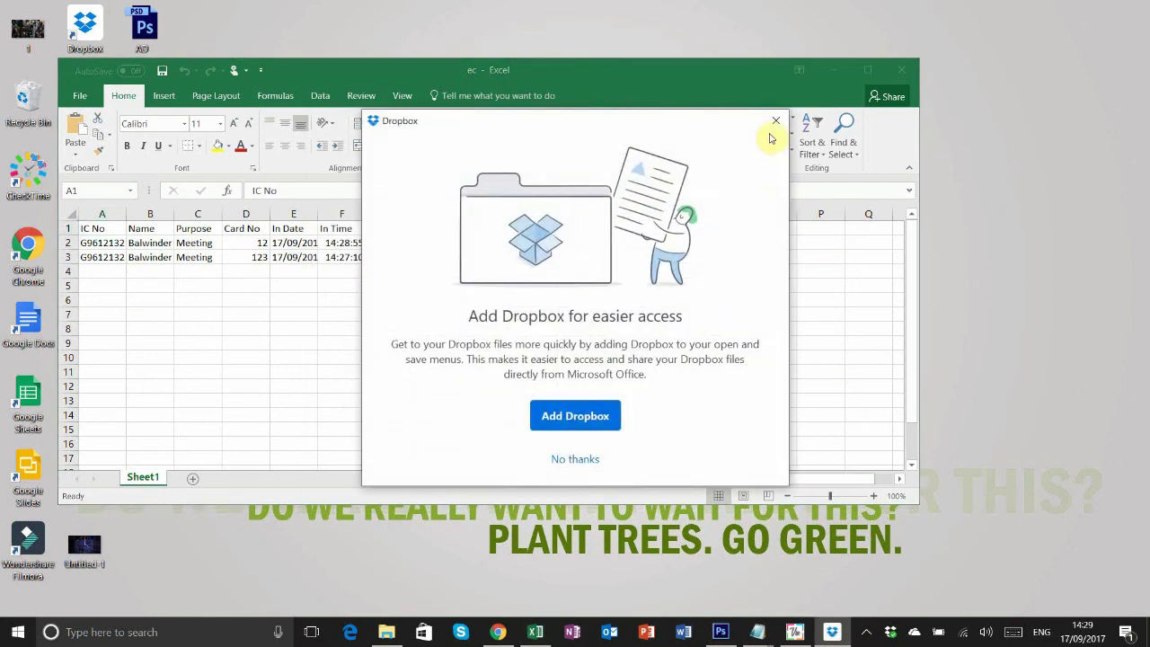
click(775, 122)
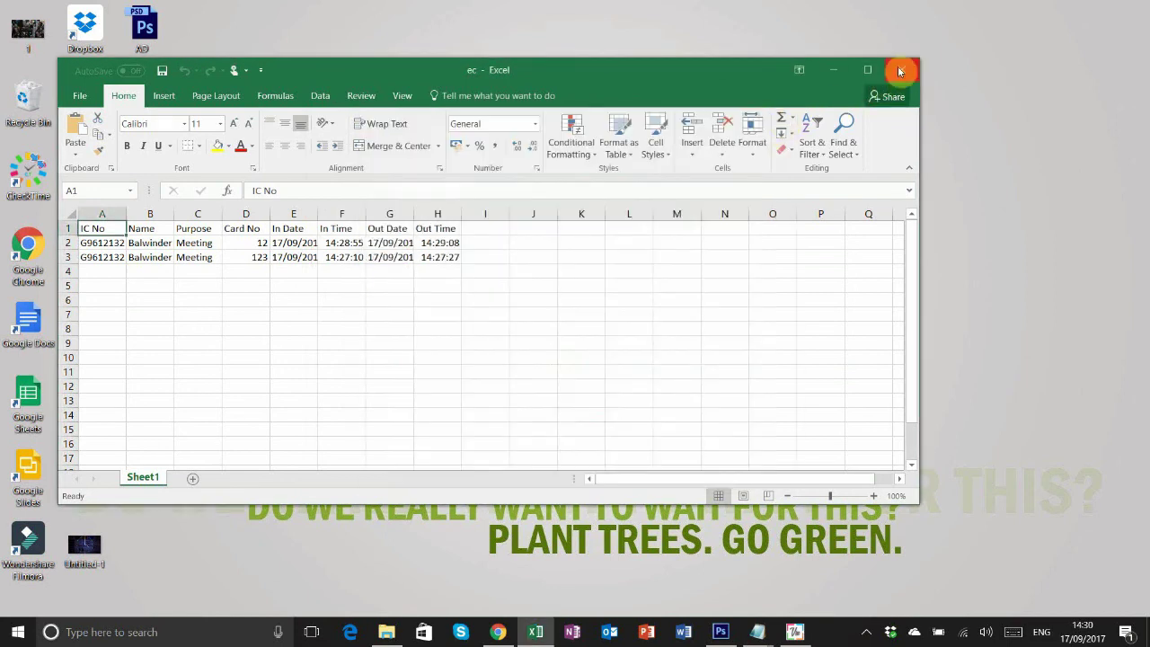
double_click(770, 69)
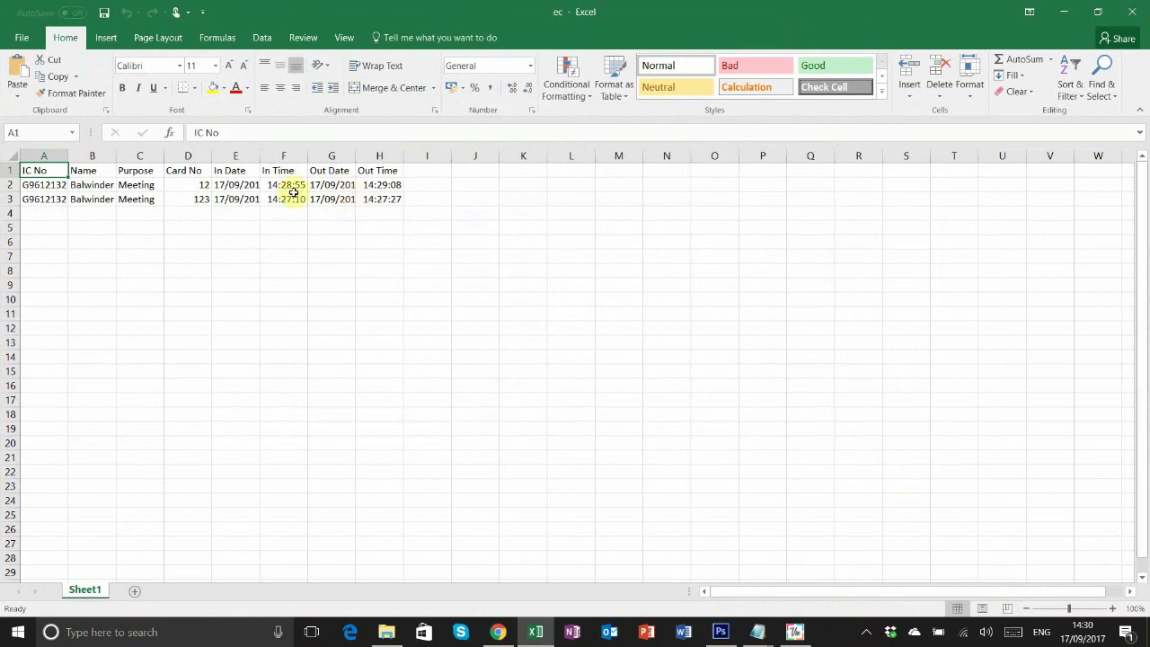
- Review the In/Out dates and times in cells E2–H2, then close Excel
click(236, 184)
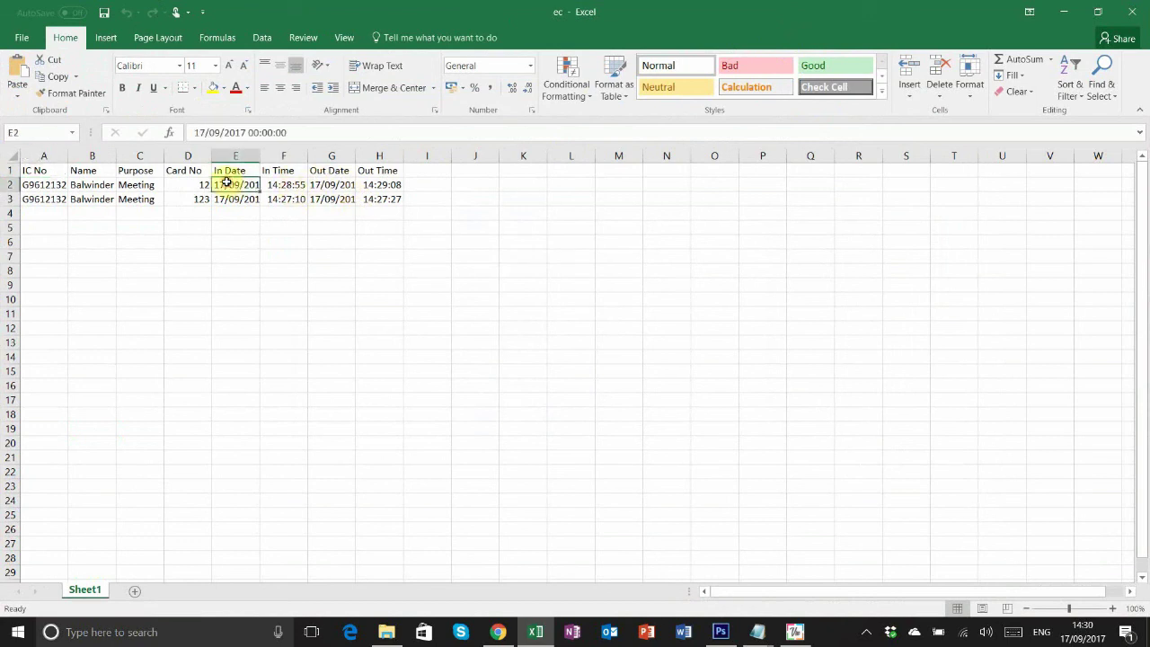
click(281, 182)
click(325, 185)
click(380, 184)
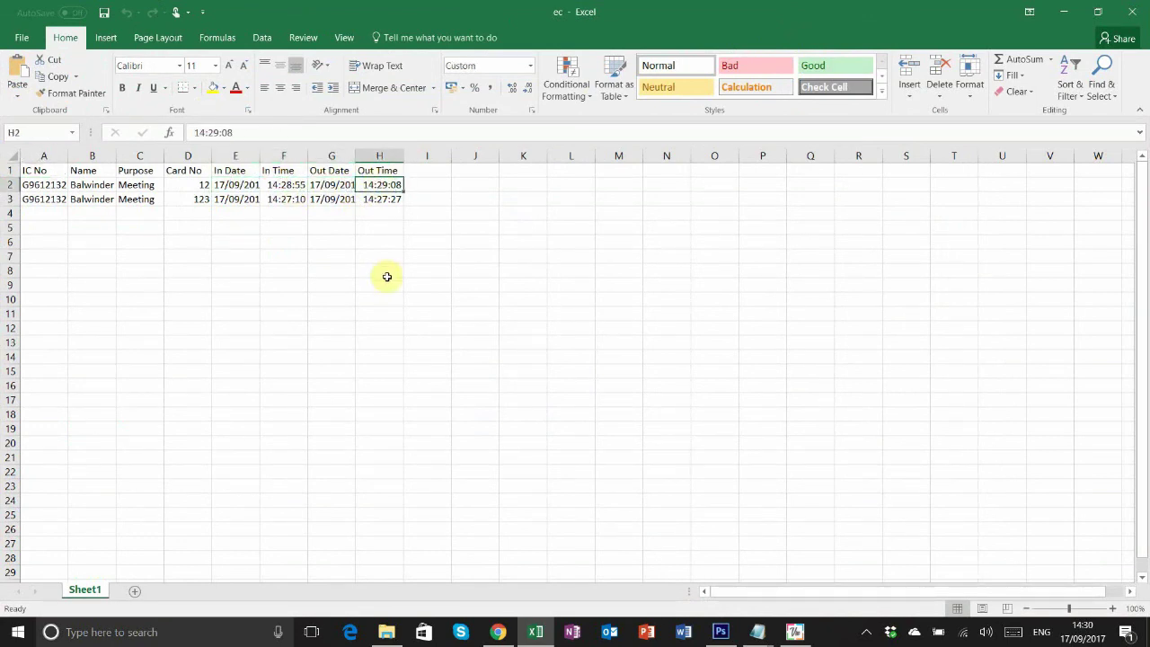
click(1131, 12)
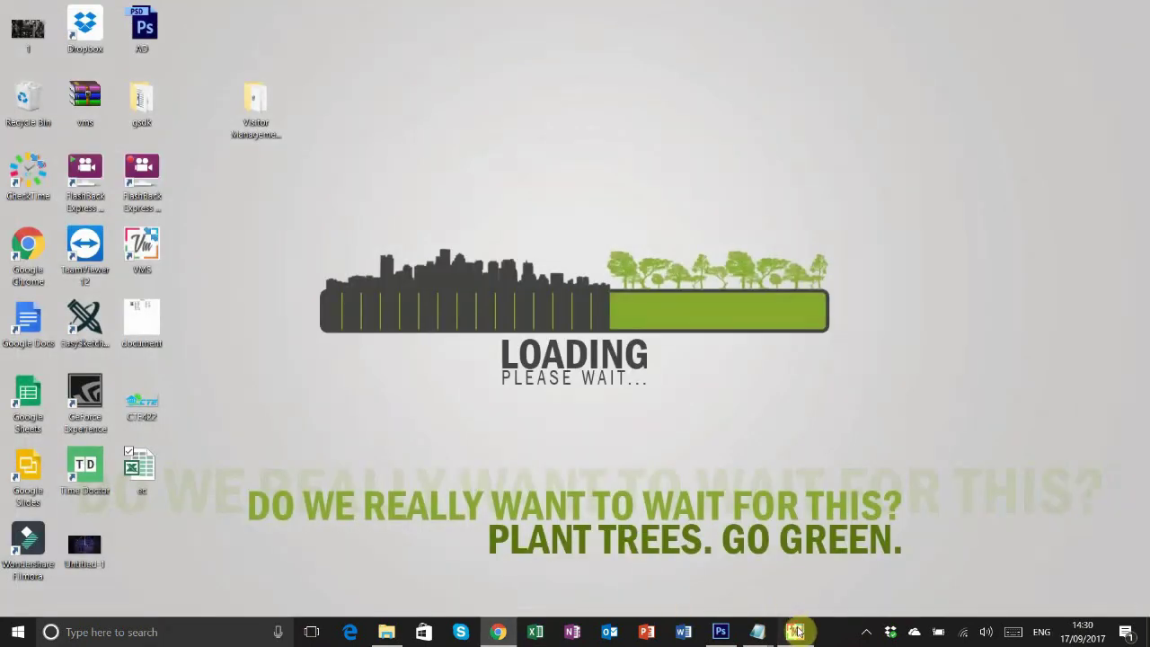
- Export the empty emergency evacuation list to Excel and close the evacuation and report windows
click(794, 632)
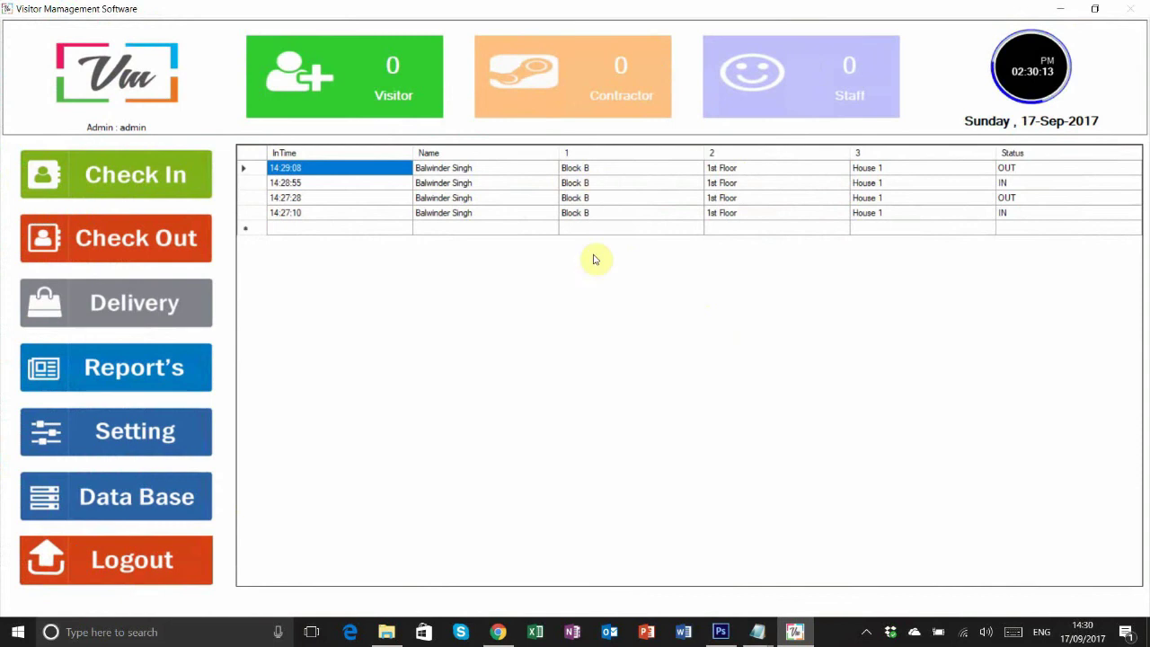
click(171, 370)
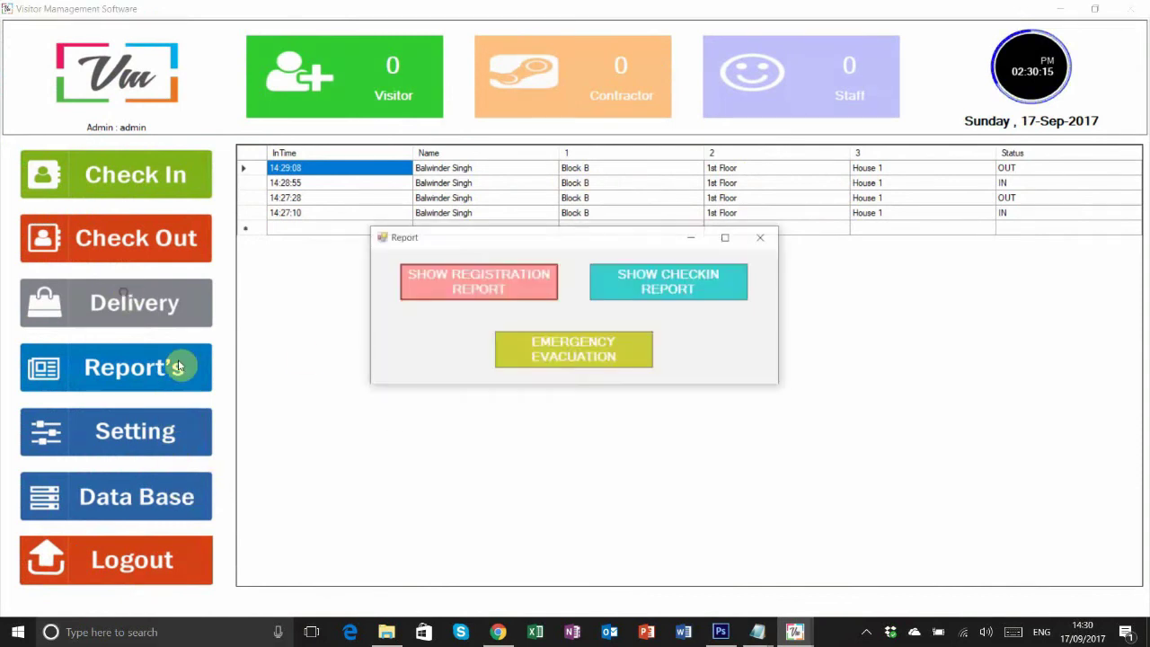
click(596, 362)
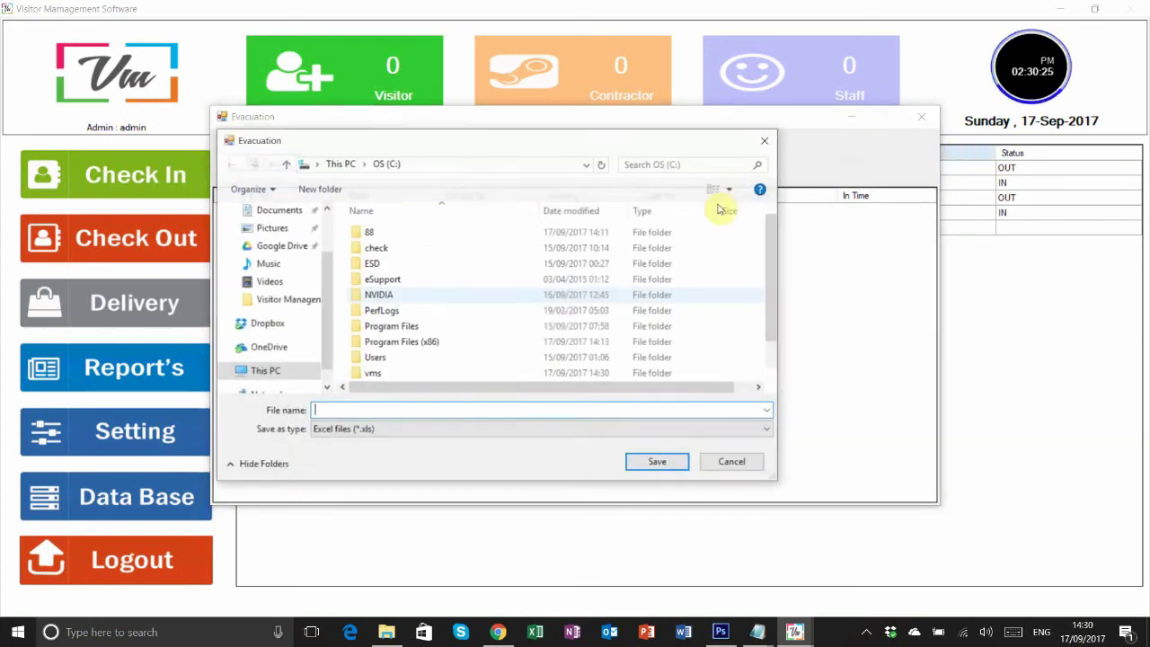
click(721, 464)
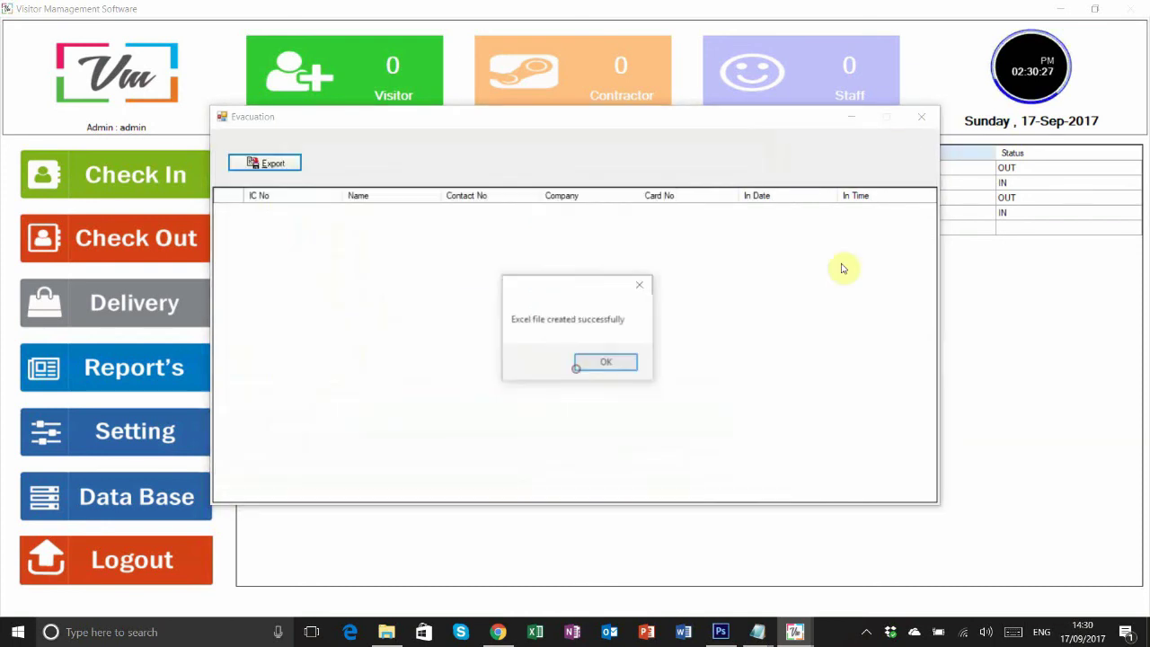
click(616, 371)
click(921, 116)
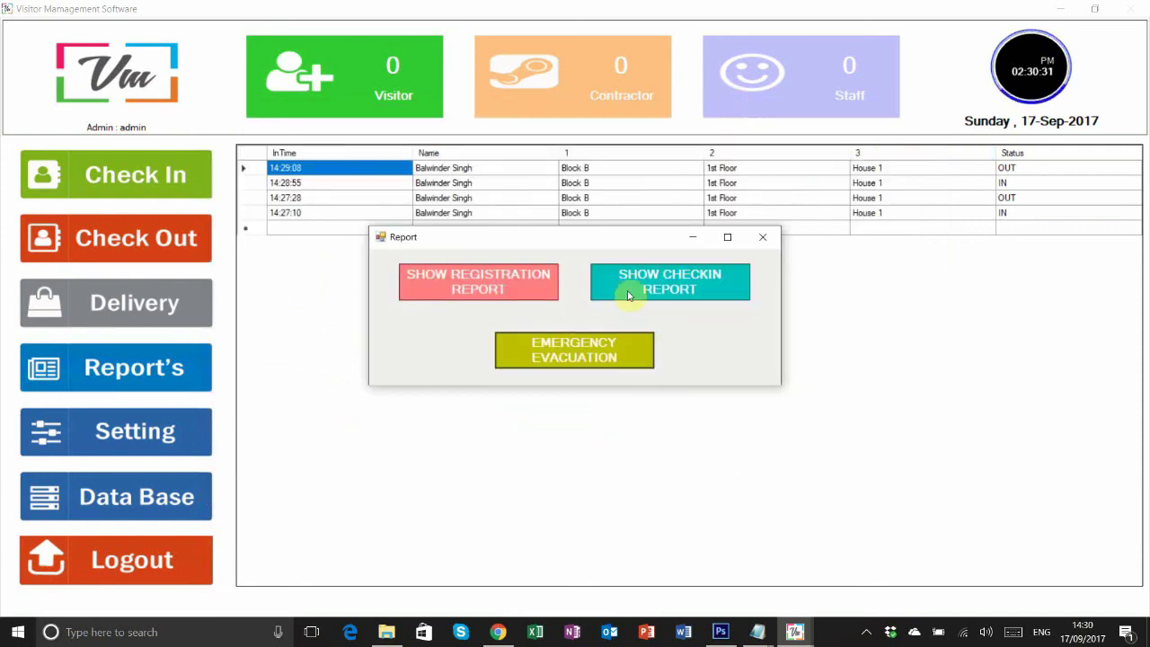
click(615, 197)
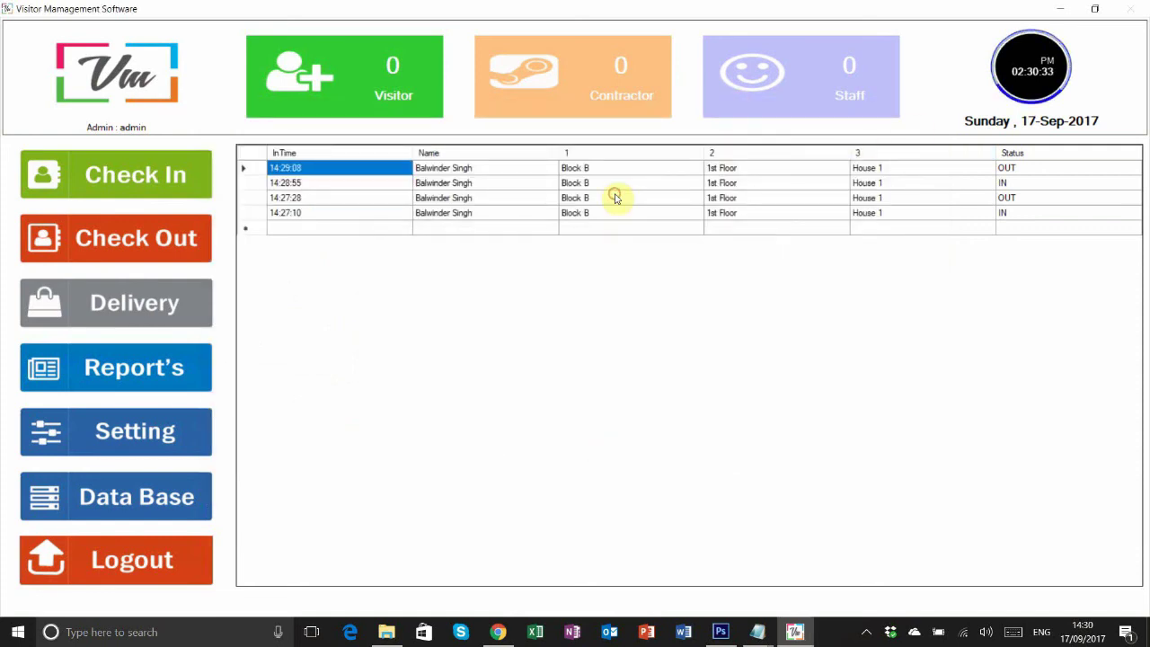